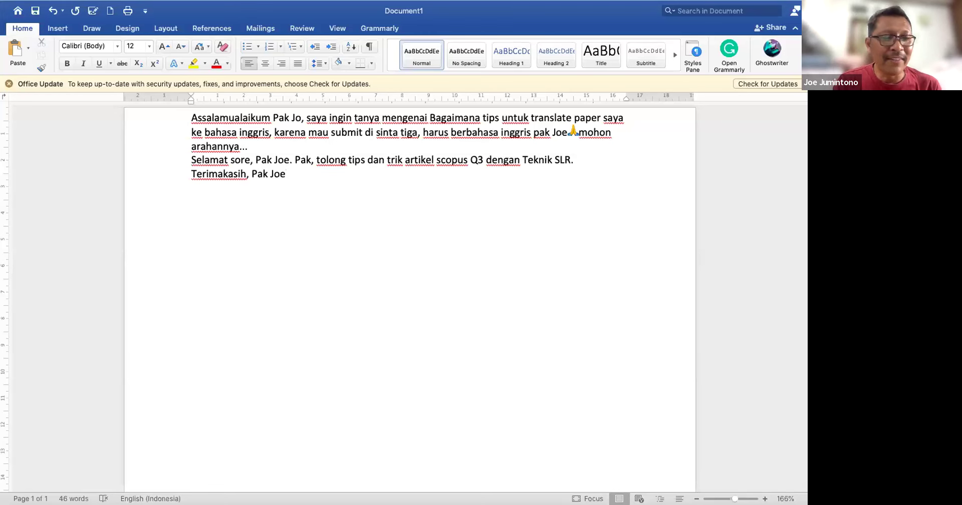
- Write a four-line outline below the existing text: "Introduction", "What is known", "What is unknown" and "How and why"
{"action": "type", "text": "int"}
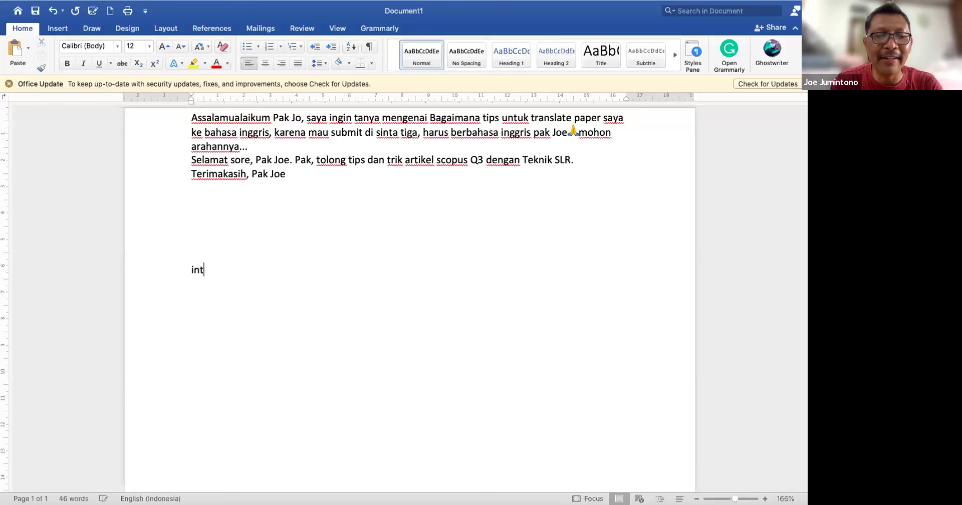
{"action": "type", "text": "roduction"}
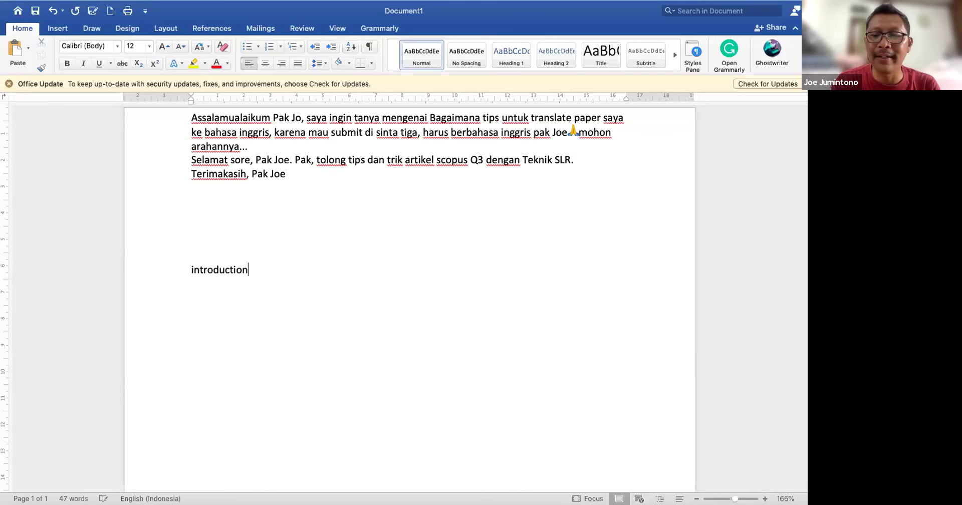
{"action": "key", "text": "Return"}
{"action": "type", "text": "what is known"}
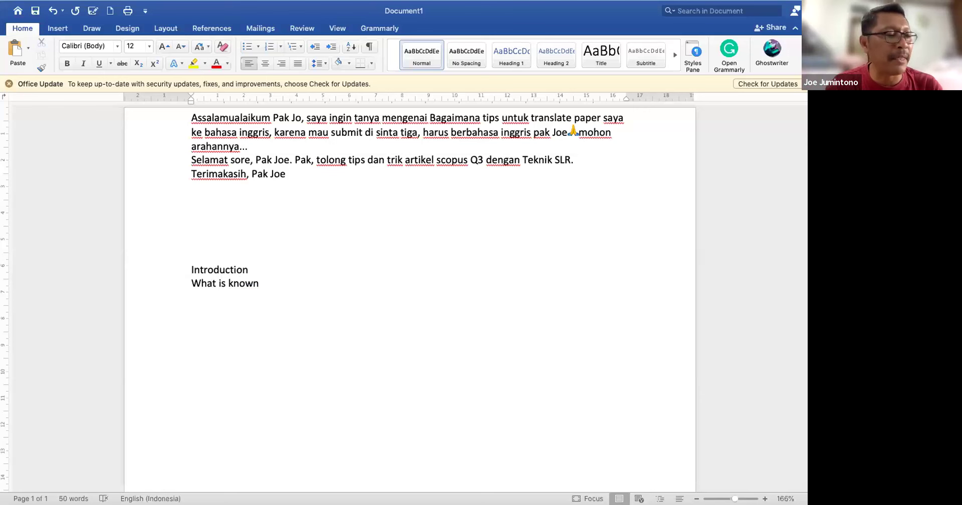
{"action": "key", "text": "Return"}
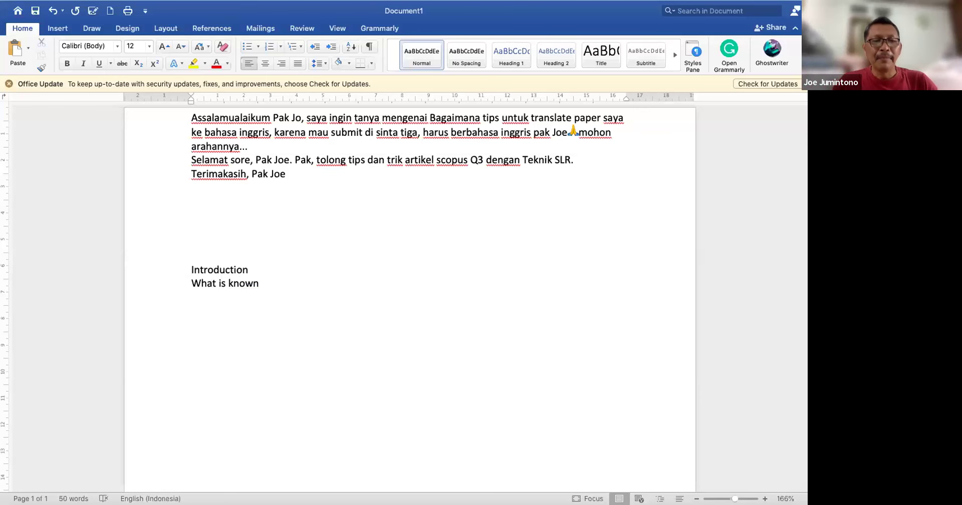
{"action": "type", "text": "wha"}
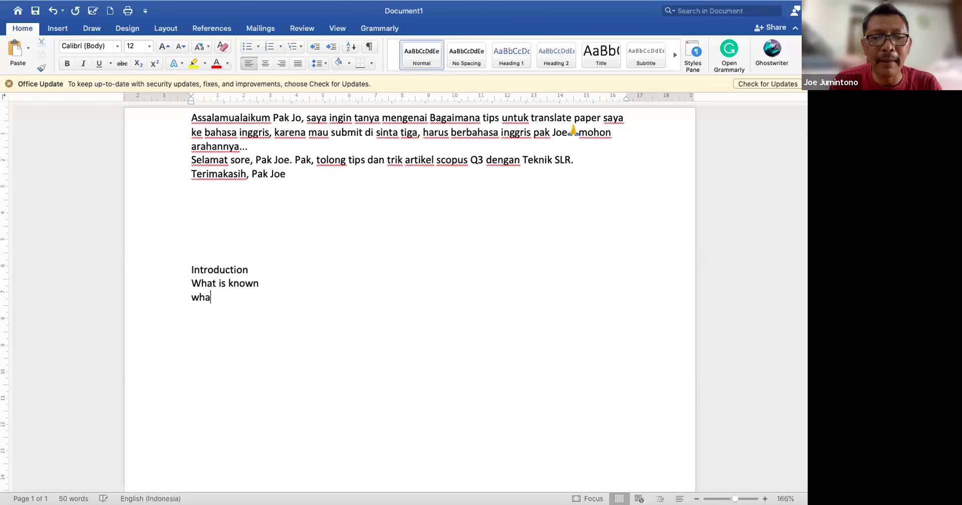
{"action": "type", "text": "t is un"}
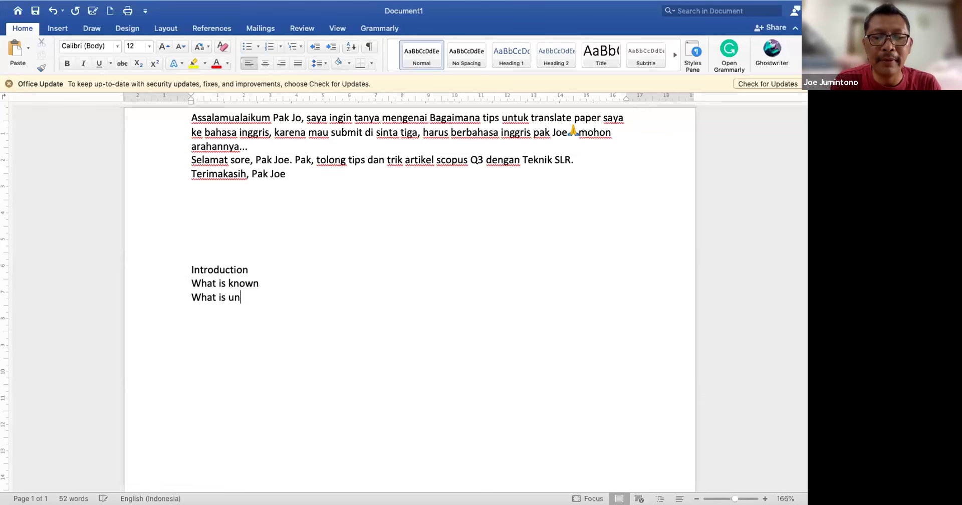
{"action": "type", "text": "known"}
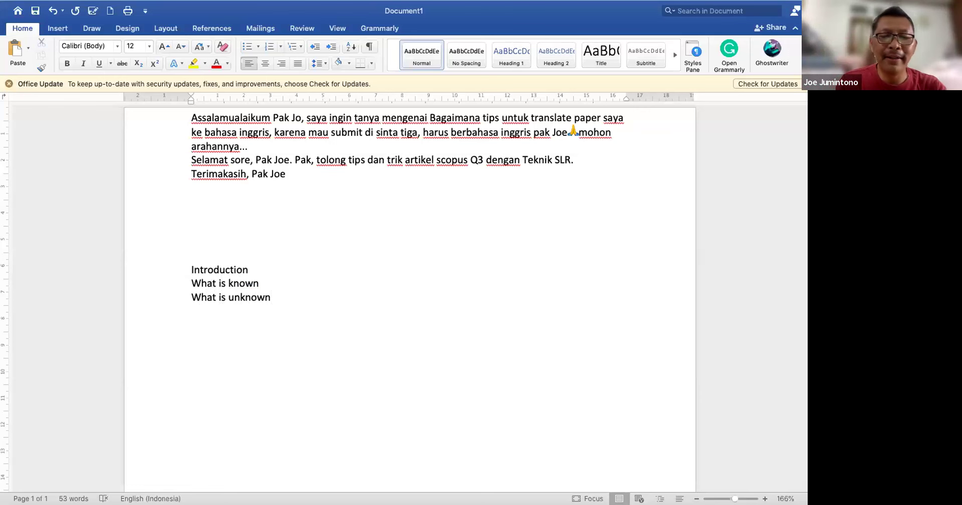
{"action": "key", "text": "Return"}
{"action": "type", "text": "how and why"}
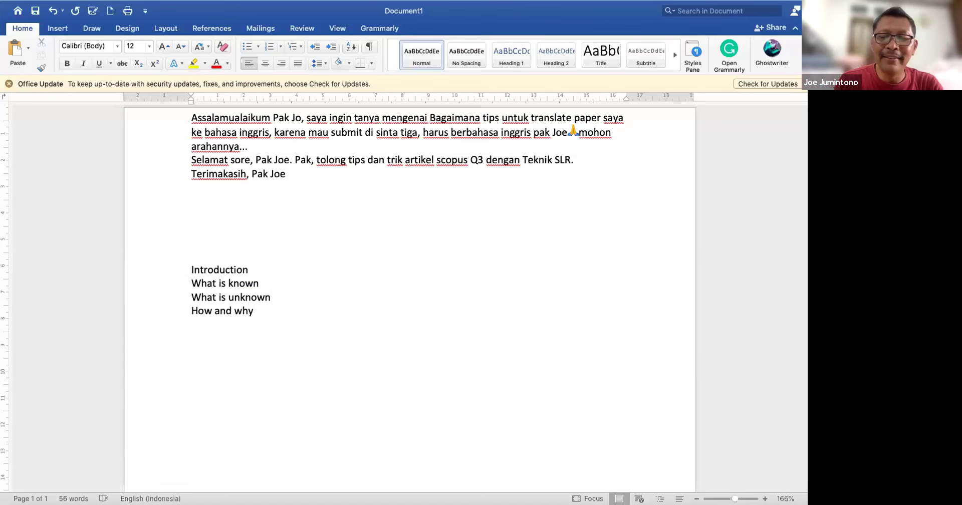
- Add the title "Building information modelling" with a blank line after it above "Introduction", using the suggested spelling for the last word
{"action": "left_click", "coordinate": [259, 243]}
{"action": "type", "text": "bu"}
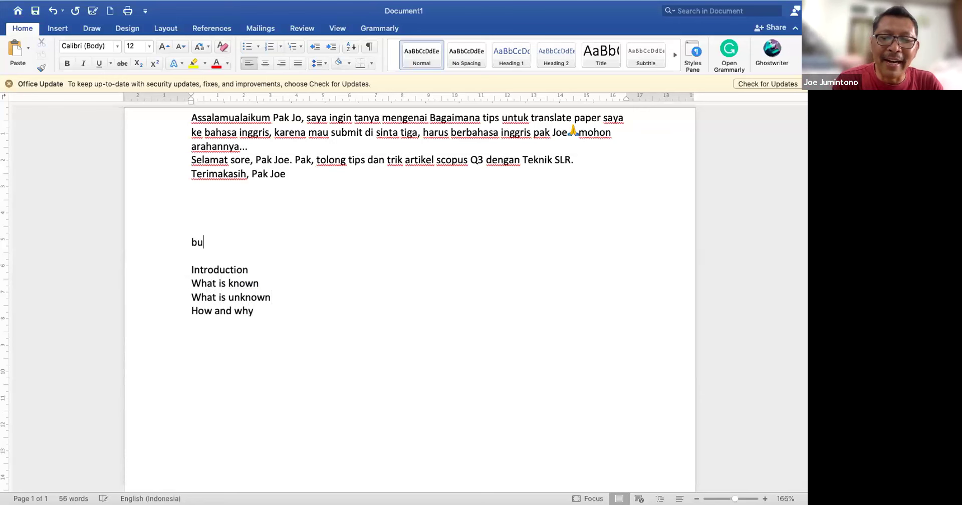
{"action": "type", "text": "ilding "}
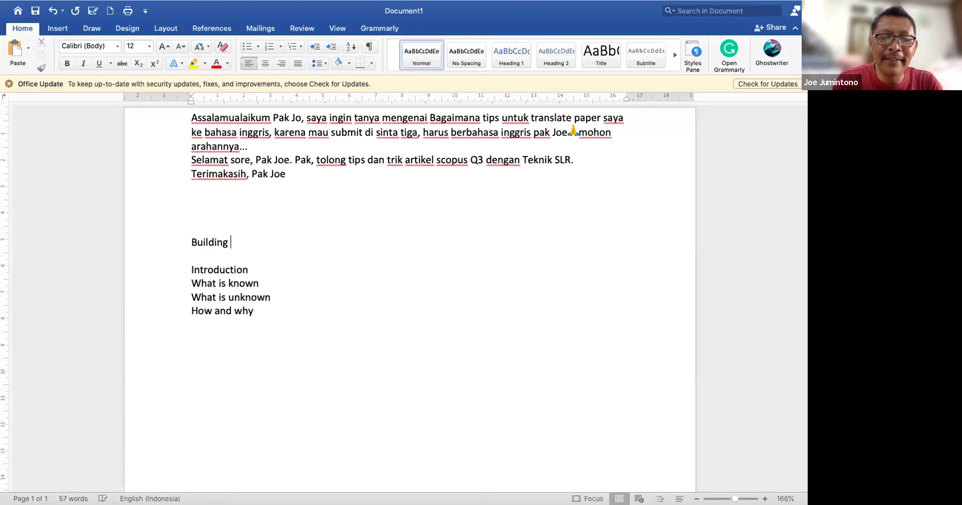
{"action": "type", "text": "information"}
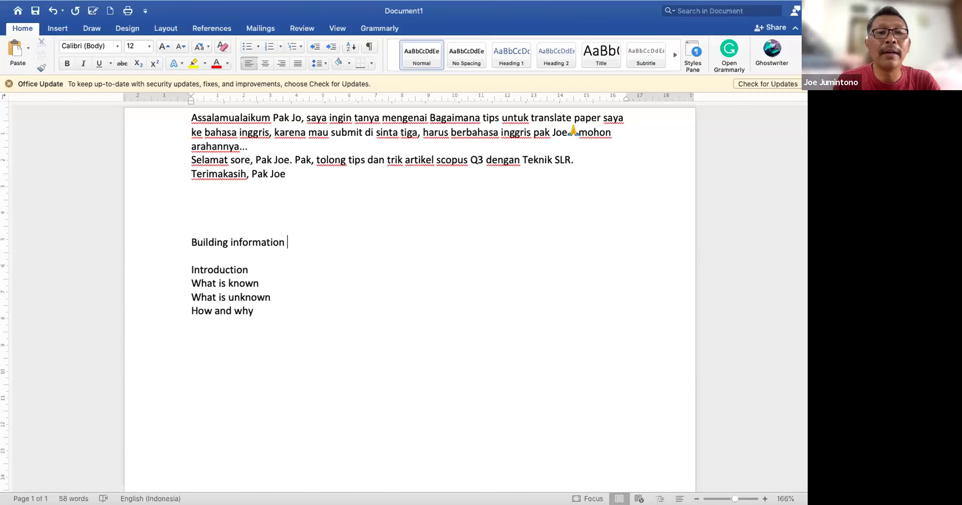
{"action": "type", "text": "mo"}
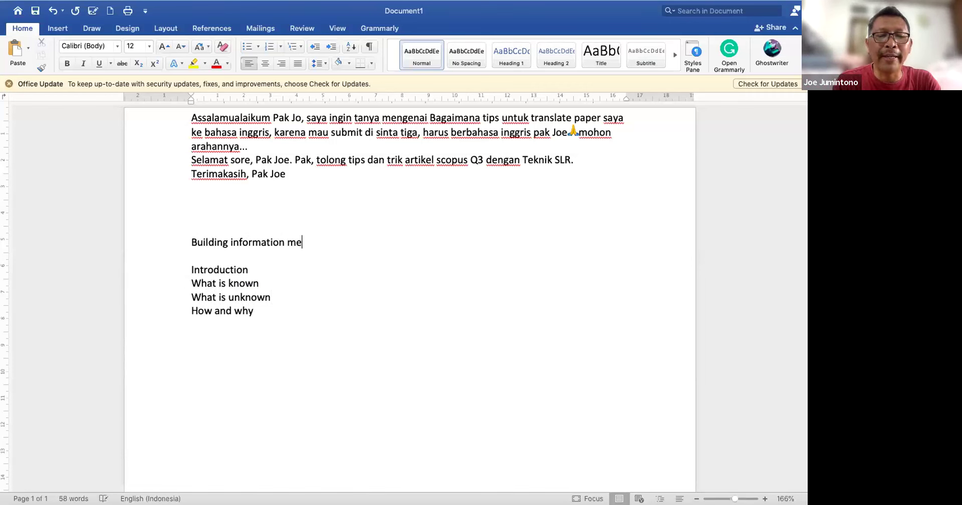
{"action": "key", "text": "BackSpace"}
{"action": "type", "text": "odeliing"}
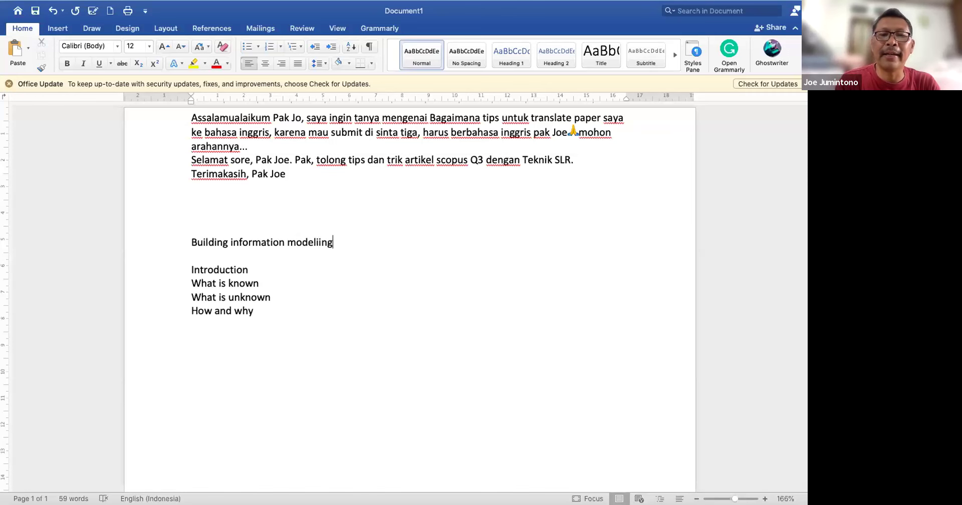
{"action": "key", "text": "Return"}
{"action": "left_click", "coordinate": [319, 243]}
{"action": "right_click", "coordinate": [330, 244]}
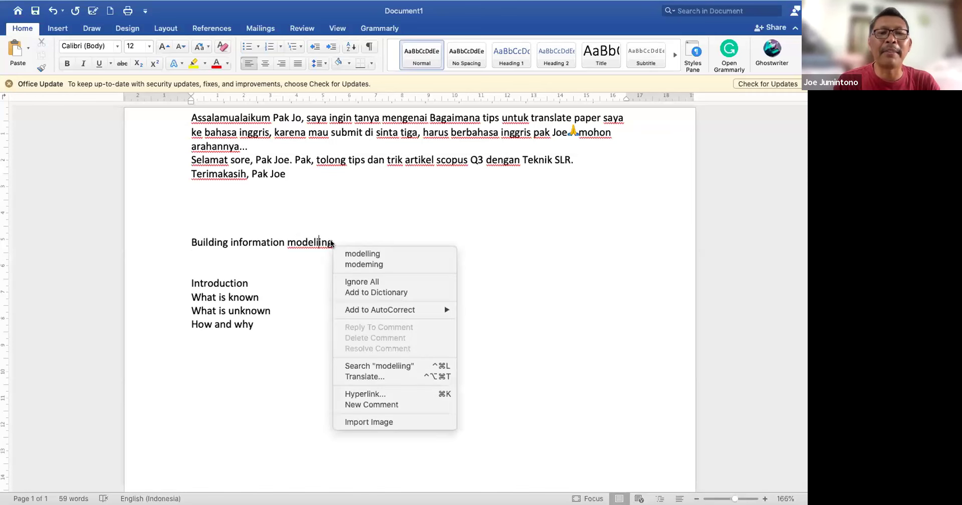
{"action": "left_click", "coordinate": [363, 253]}
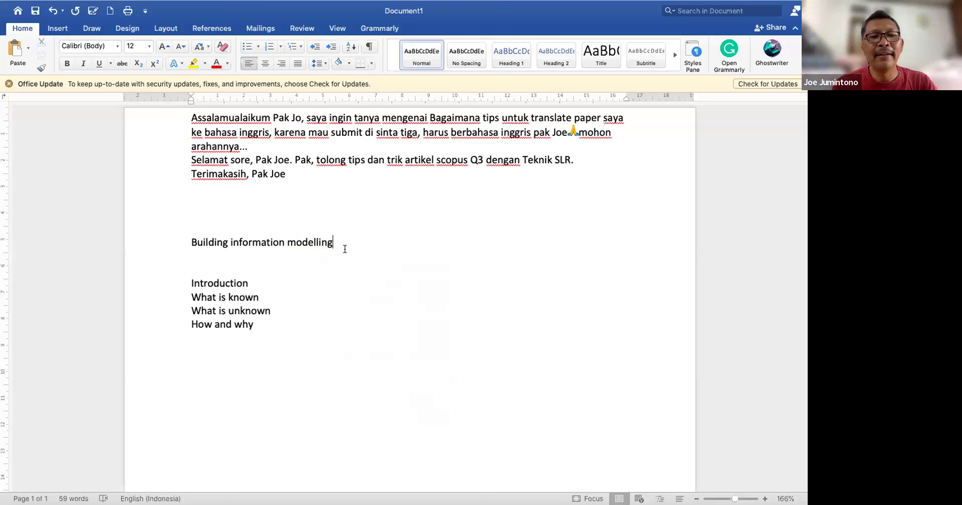
- Start a numbered list under "What is known" with the first item "Infomasi"
{"action": "left_click", "coordinate": [262, 297]}
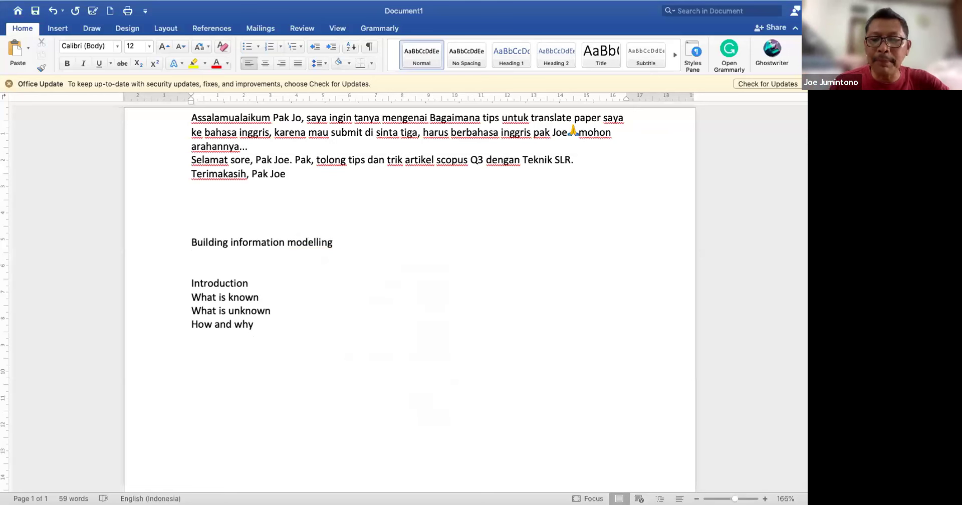
{"action": "key", "text": "Return"}
{"action": "type", "text": "1. "}
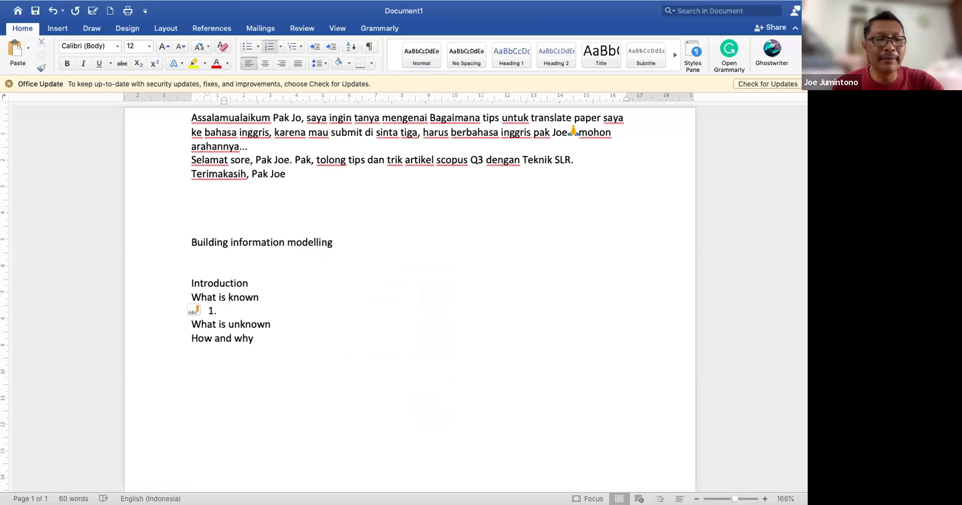
{"action": "type", "text": "Infom"}
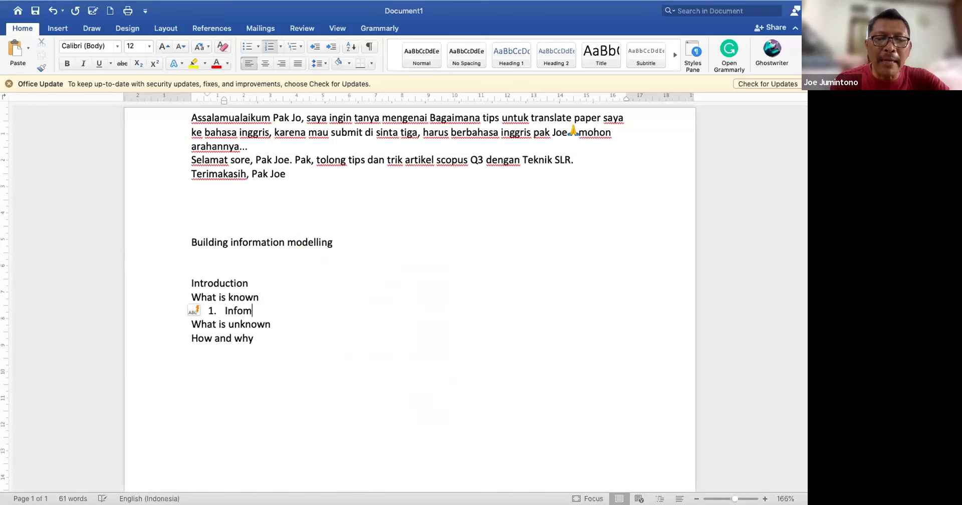
{"action": "type", "text": "asi"}
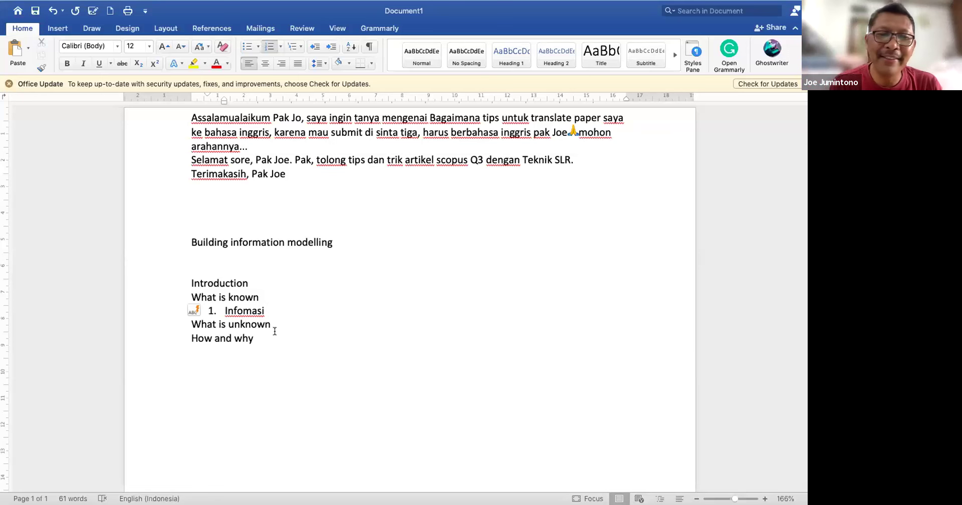
- Reword the first numbered item to read "Penguasaan infomasi"
{"action": "key", "text": "Left"}
{"action": "key", "text": "Left"}
{"action": "key", "text": "Left"}
{"action": "key", "text": "Left"}
{"action": "key", "text": "Left"}
{"action": "key", "text": "Left"}
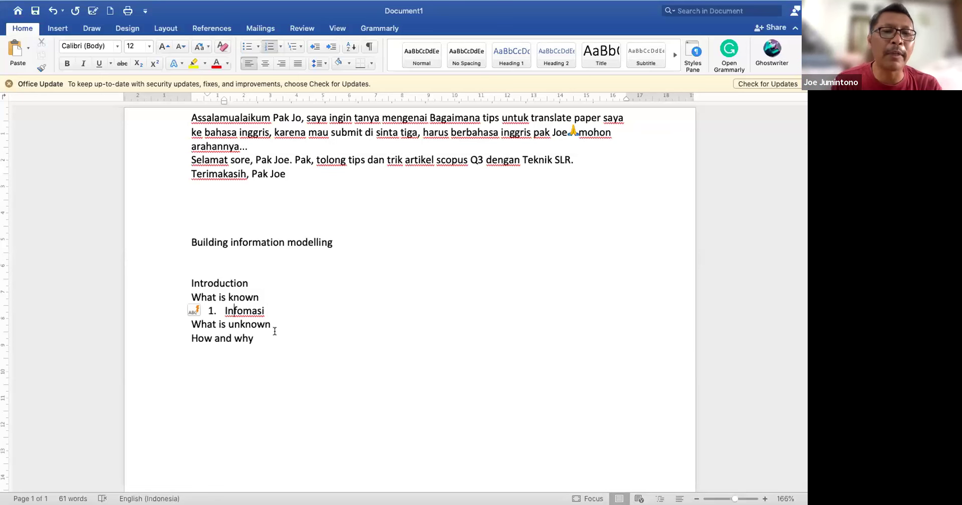
{"action": "key", "text": "BackSpace"}
{"action": "key", "text": "BackSpace"}
{"action": "type", "text": "Pen"}
{"action": "type", "text": "gua"}
{"action": "type", "text": "saan "}
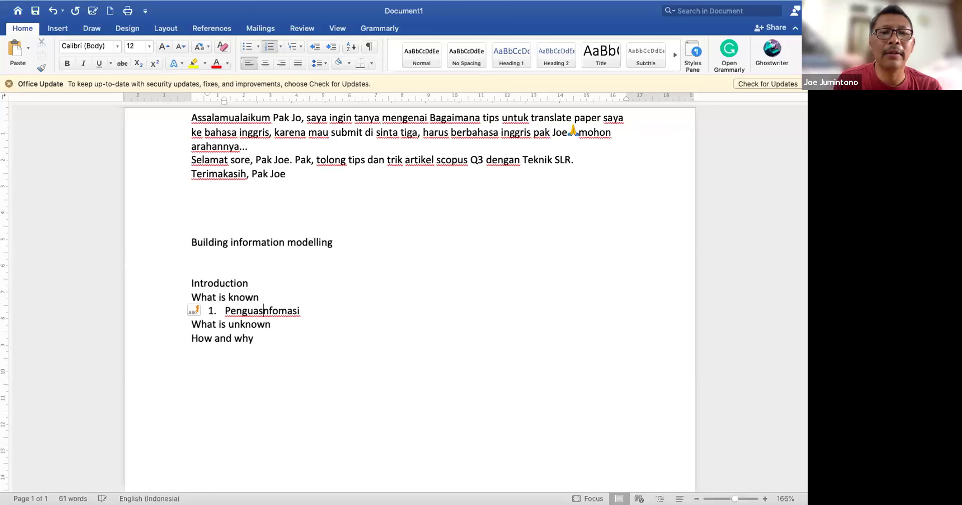
{"action": "type", "text": "i"}
- Extend the first numbered item with "adalah ciri masyarakat modern"
{"action": "left_click", "coordinate": [321, 311]}
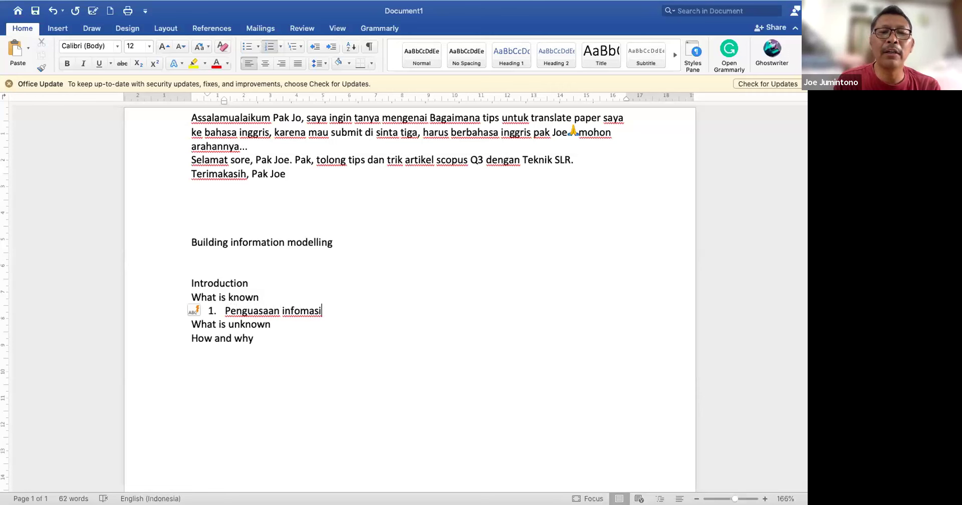
{"action": "type", "text": "a"}
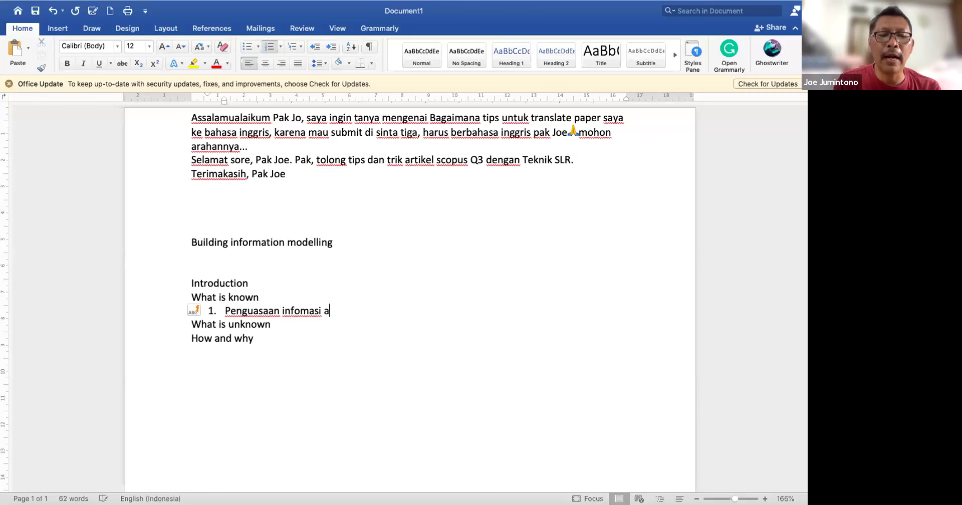
{"action": "type", "text": "dalah cii"}
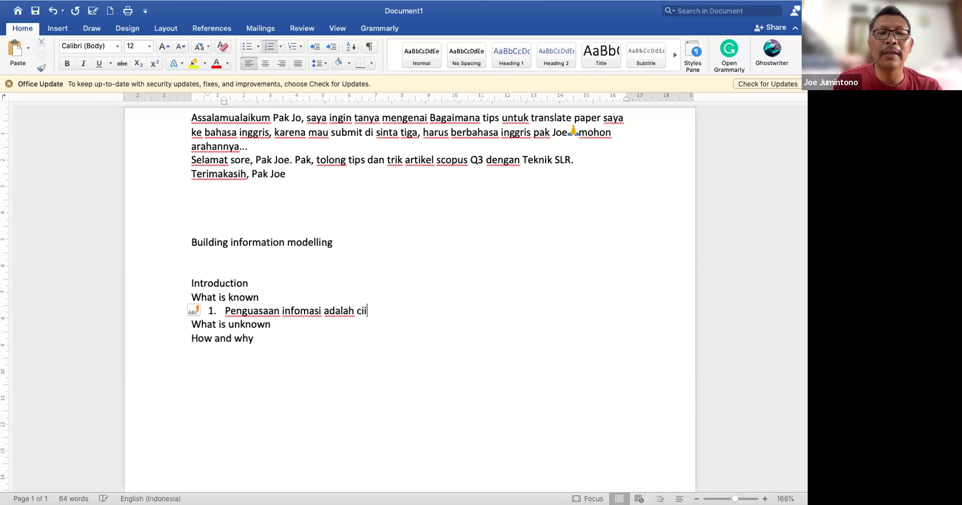
{"action": "key", "text": "BackSpace"}
{"action": "type", "text": "ri "}
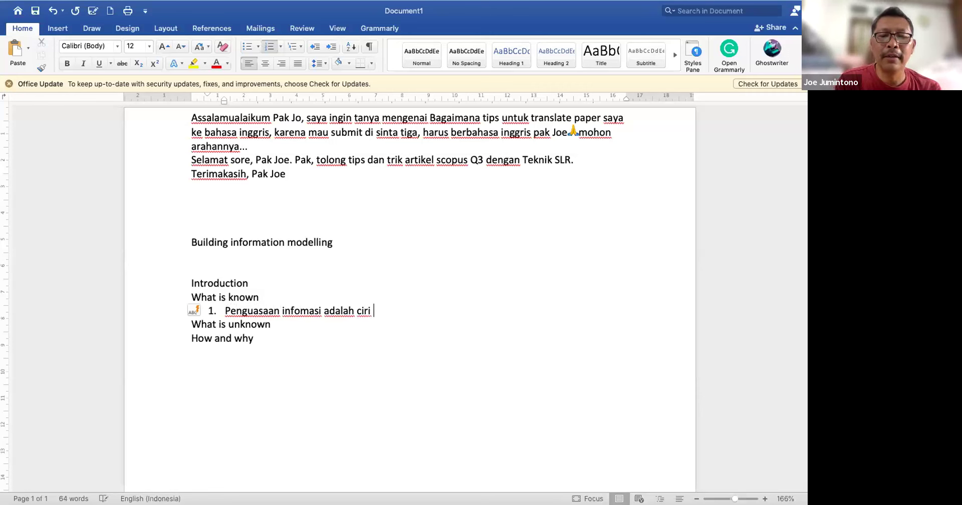
{"action": "type", "text": "masyarakat"}
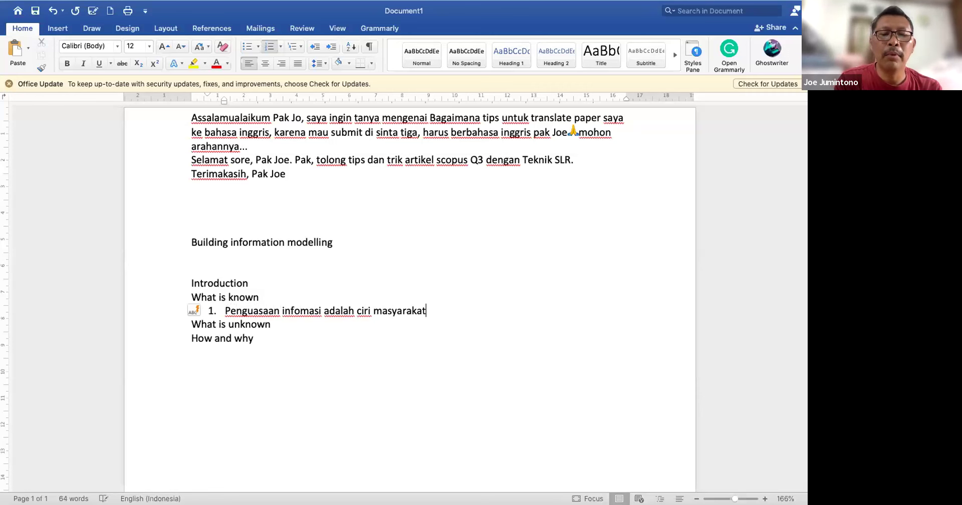
{"action": "type", "text": " modern"}
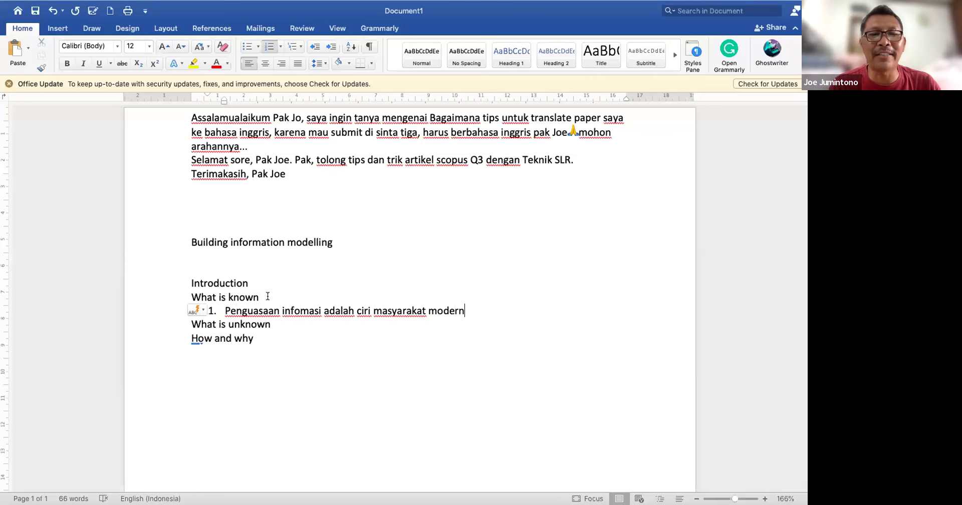
- Append "(understanding of the world)" to the "What is known" line
{"action": "left_click", "coordinate": [296, 301]}
{"action": "type", "text": "(u"}
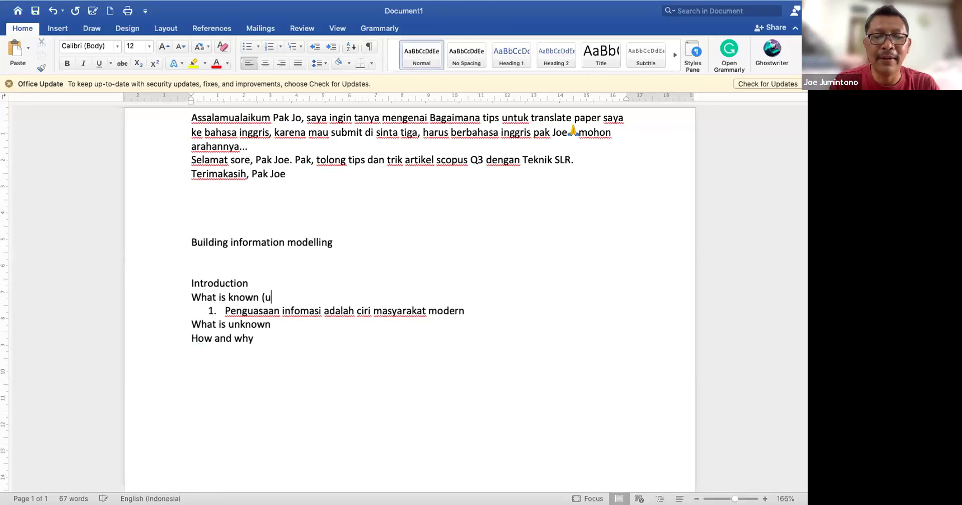
{"action": "type", "text": "nderstandin"}
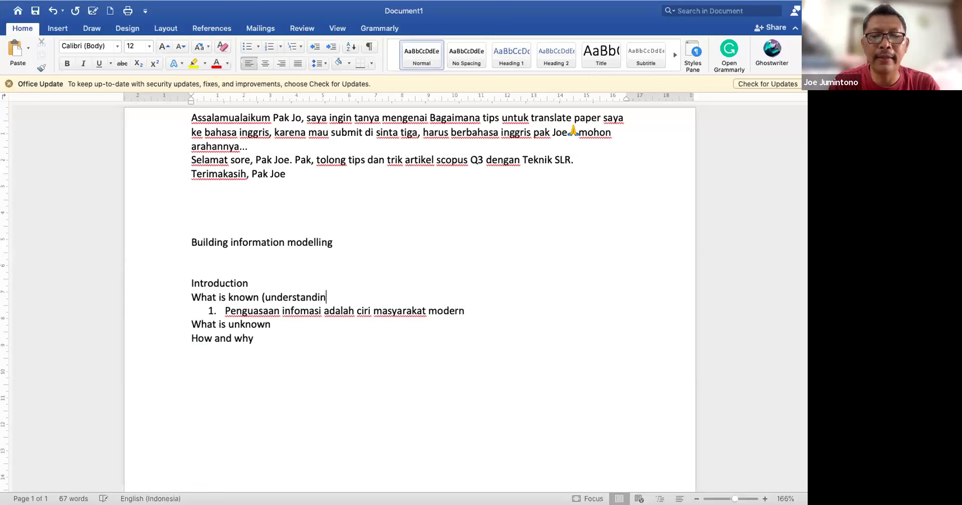
{"action": "type", "text": "g of the wor"}
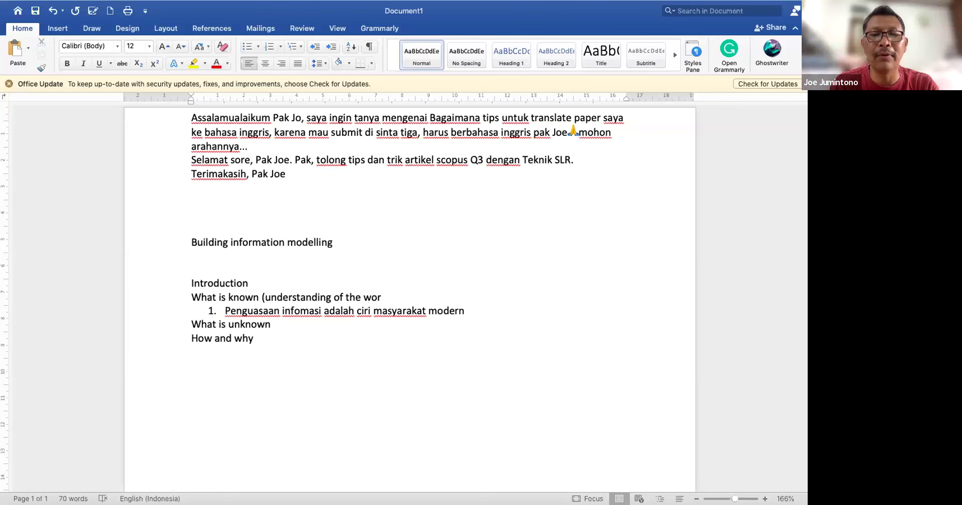
{"action": "type", "text": "ld"}
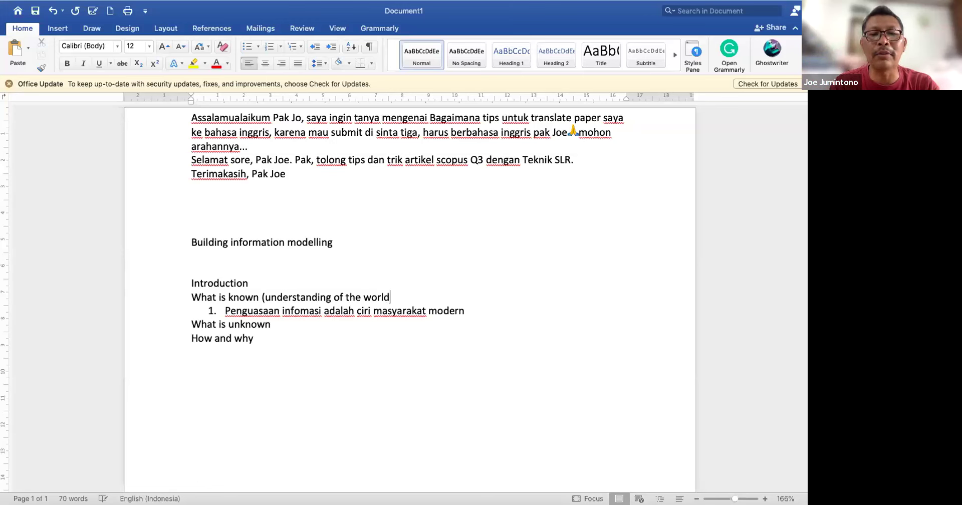
{"action": "type", "text": ")"}
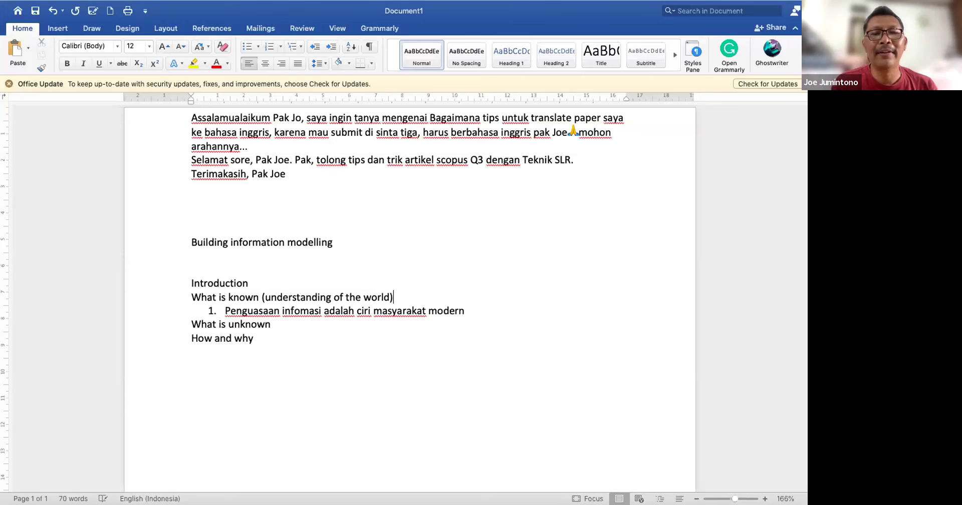
- End the first numbered item with a period and add a second item reading "Salah satu penguasaan infornasi adalah menggunakan jaringan internet."
{"action": "left_click", "coordinate": [463, 310]}
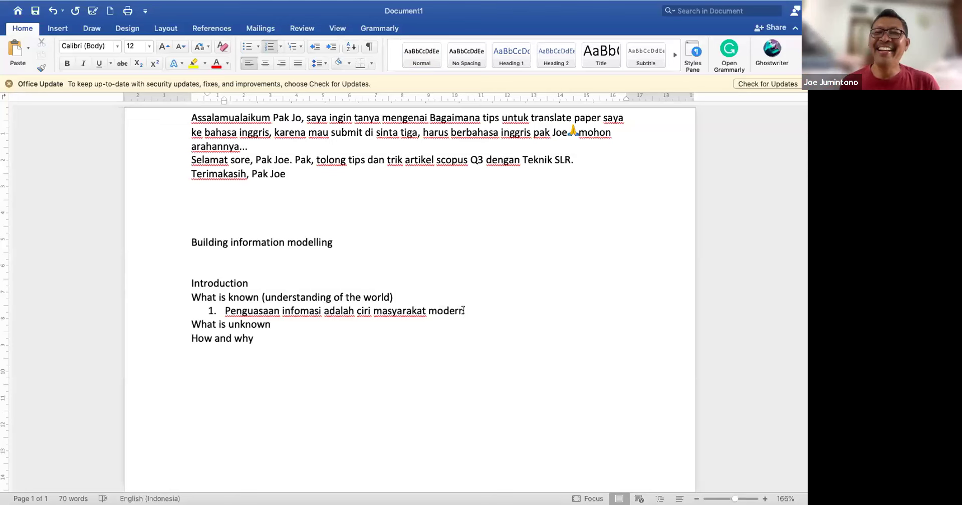
{"action": "type", "text": "."}
{"action": "key", "text": "Return"}
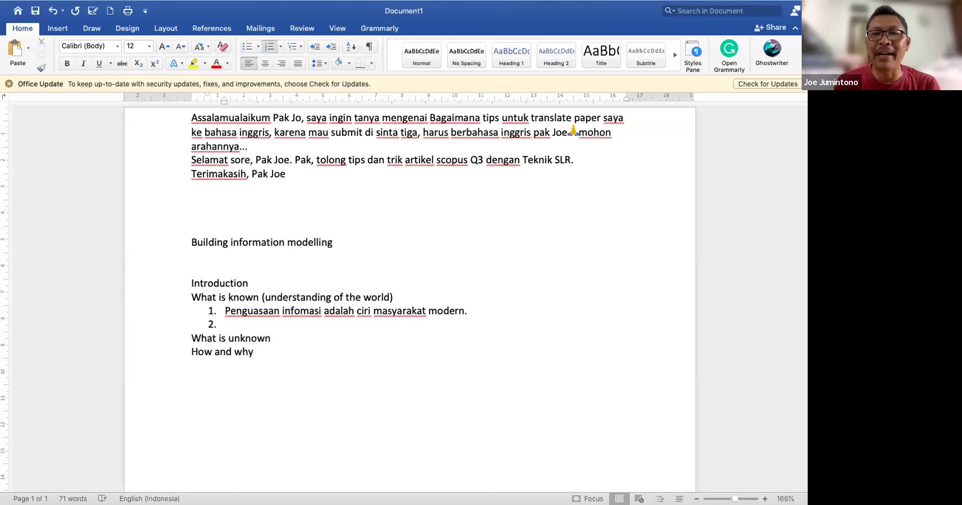
{"action": "type", "text": "Sala"}
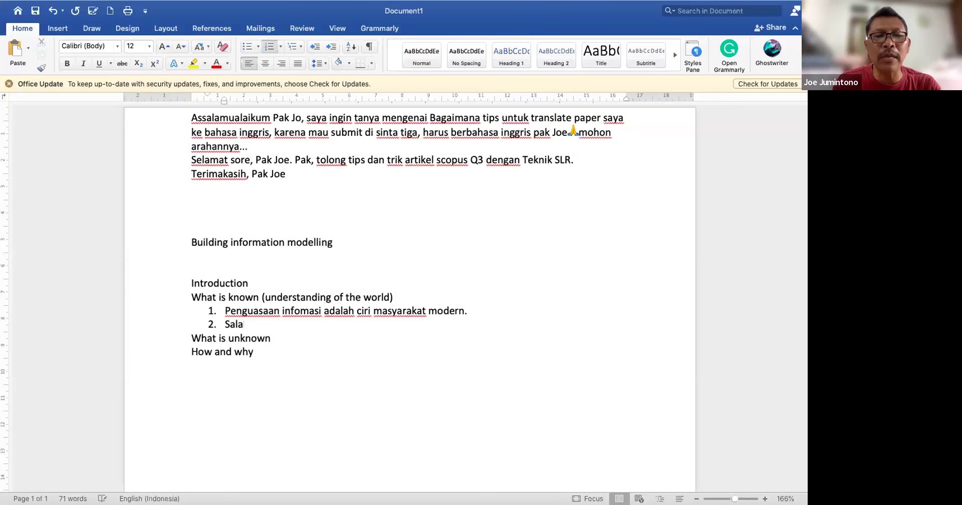
{"action": "type", "text": "h satu "}
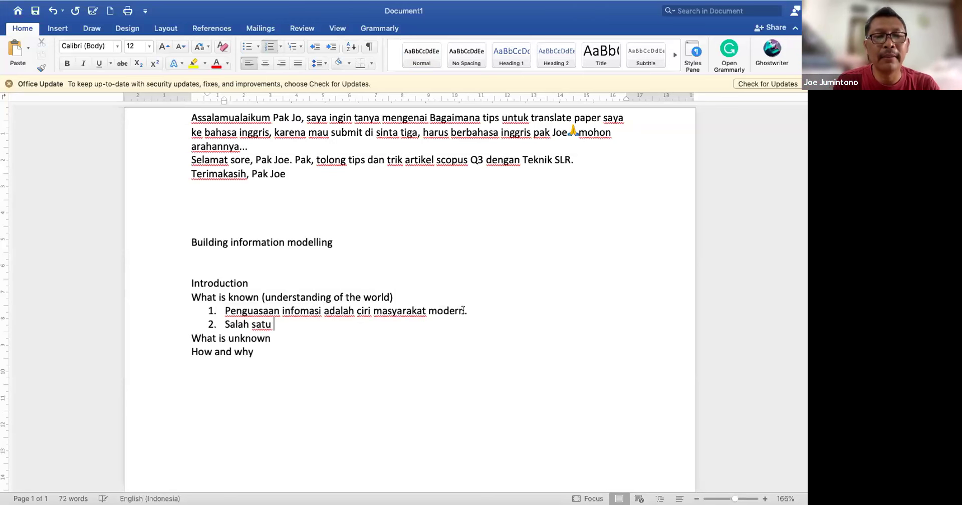
{"action": "type", "text": "penguasaan infornasi adalah mengguna"}
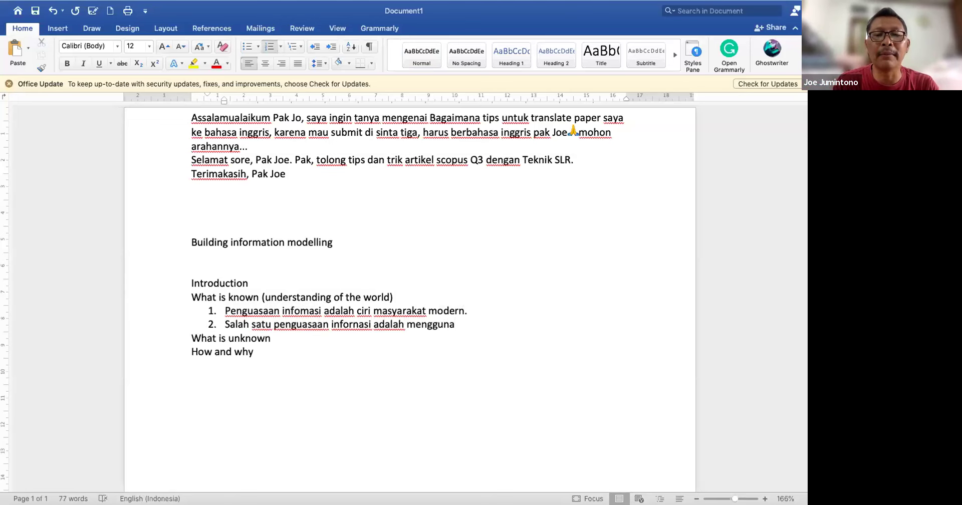
{"action": "type", "text": "kan jari"}
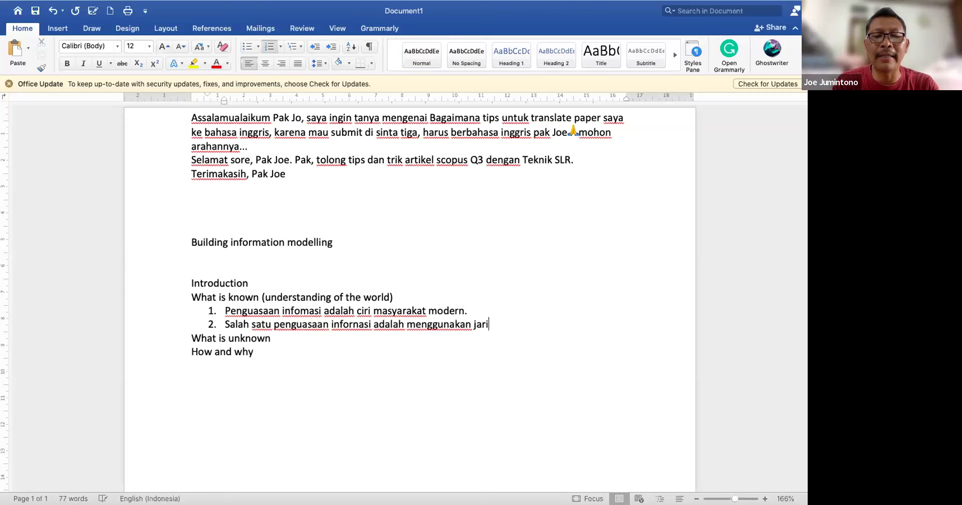
{"action": "type", "text": "ngan inter"}
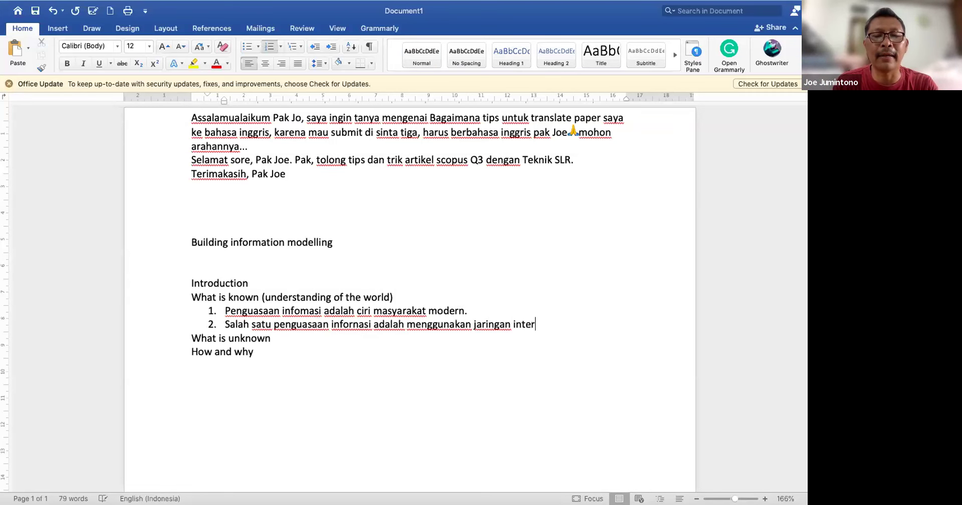
{"action": "type", "text": "net."}
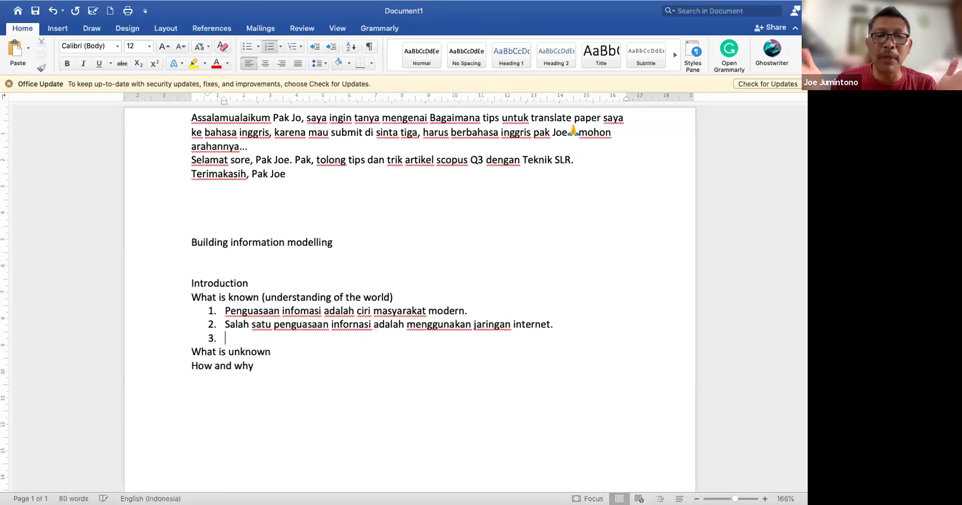
- Add placeholder items "fasaFSAfa", "SADGSA", "G" and "ASGASG" to the numbered list under "What is known"
{"action": "type", "text": "fasaFSAfa"}
{"action": "key", "text": "Return"}
{"action": "type", "text": "SADGSA"}
{"action": "key", "text": "Return"}
{"action": "type", "text": "G"}
{"action": "key", "text": "Return"}
{"action": "type", "text": "ASGASG"}
{"action": "key", "text": "Return"}
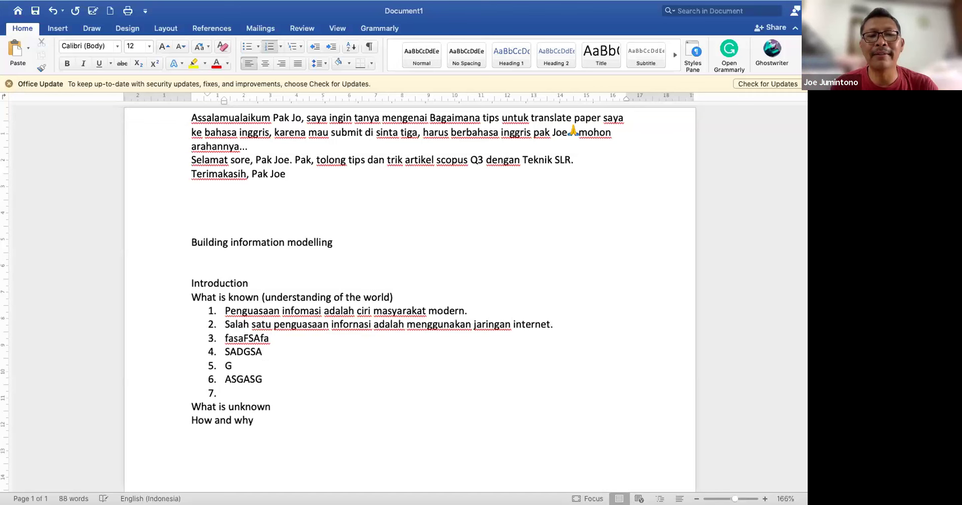
- Delete the empty last item and the "ASGASG" placeholder, and extend the fifth item to "GPHJO"
{"action": "key", "text": "BackSpace"}
{"action": "key", "text": "BackSpace"}
{"action": "key", "text": "BackSpace"}
{"action": "key", "text": "BackSpace"}
{"action": "key", "text": "BackSpace"}
{"action": "key", "text": "BackSpace"}
{"action": "key", "text": "BackSpace"}
{"action": "key", "text": "BackSpace"}
{"action": "key", "text": "BackSpace"}
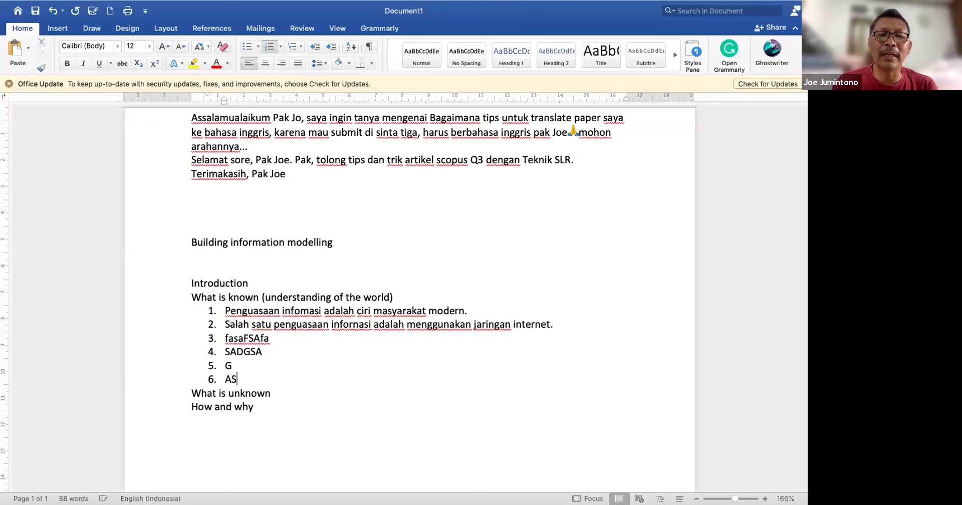
{"action": "key", "text": "BackSpace"}
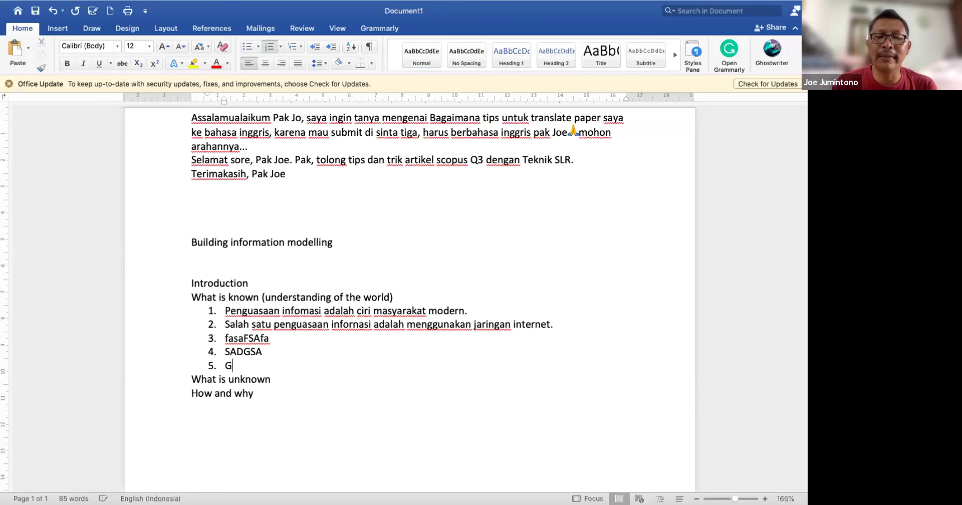
{"action": "type", "text": "PHJO"}
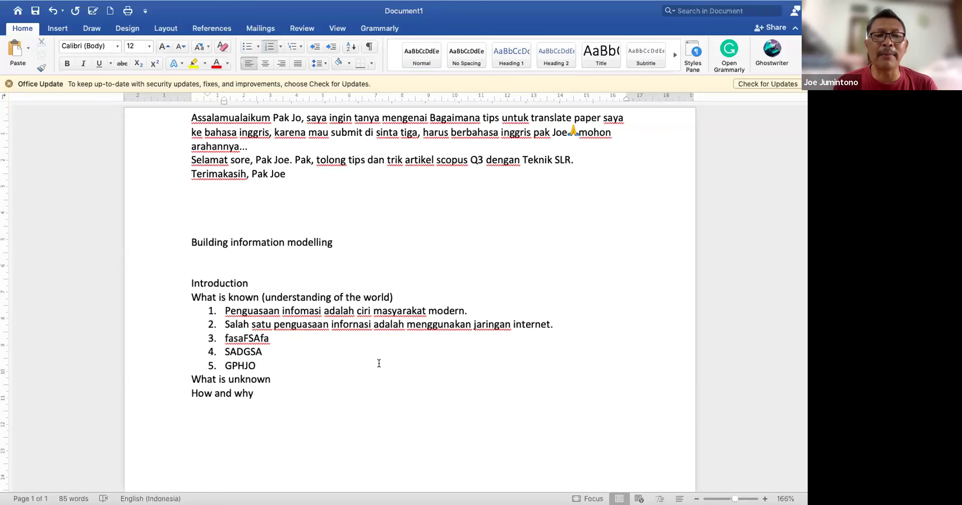
- Start a numbered list under "What is unknown" with the first item "Namun pada kenyataan masih ada orang yang tidak"
{"action": "left_click", "coordinate": [290, 382]}
{"action": "type", "text": "."}
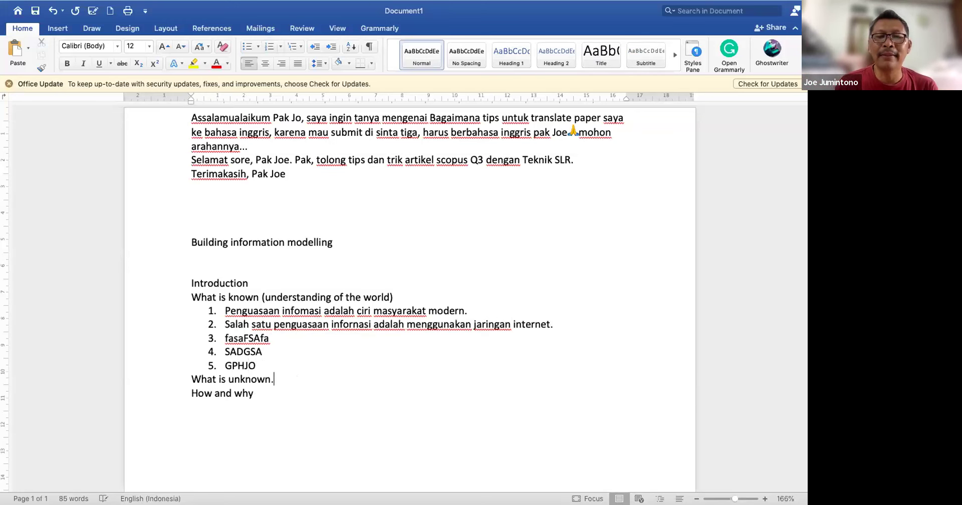
{"action": "key", "text": "Return"}
{"action": "type", "text": "1. "}
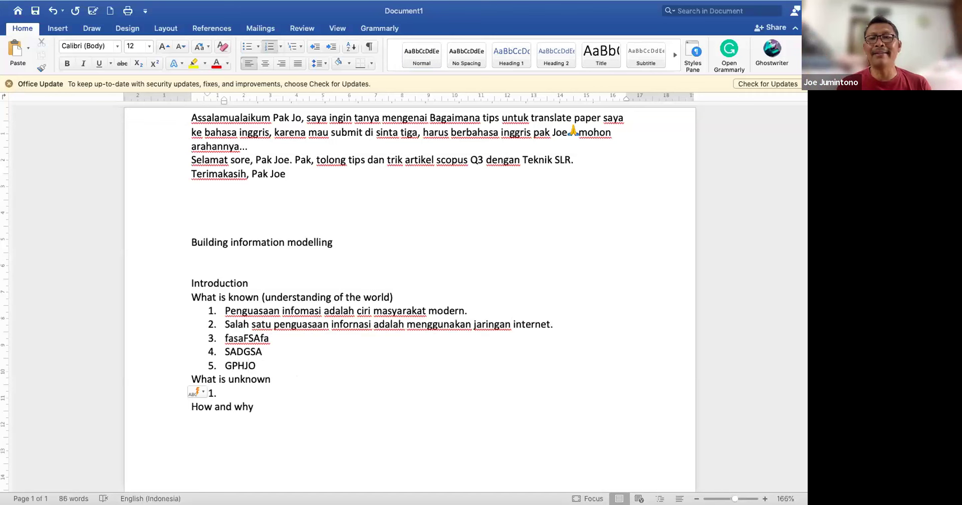
{"action": "type", "text": "Namun "}
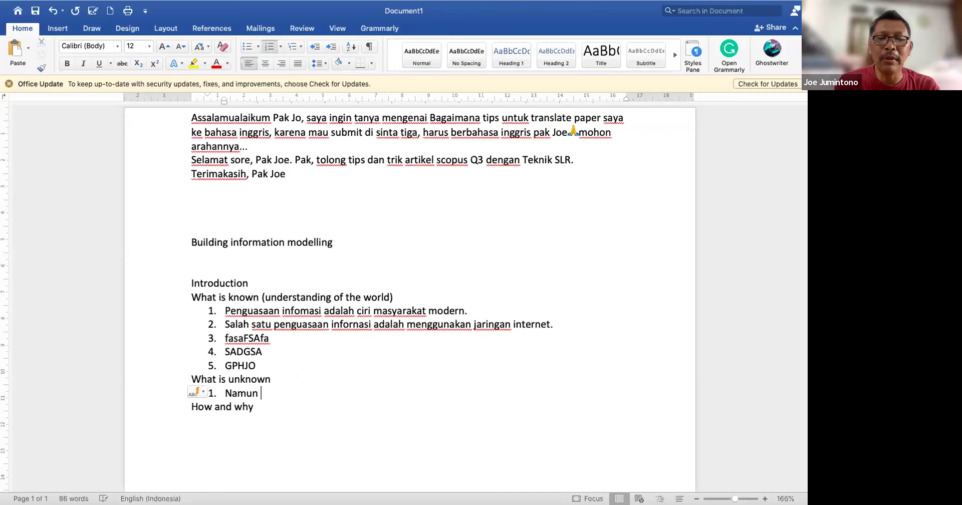
{"action": "type", "text": "pada kenyata"}
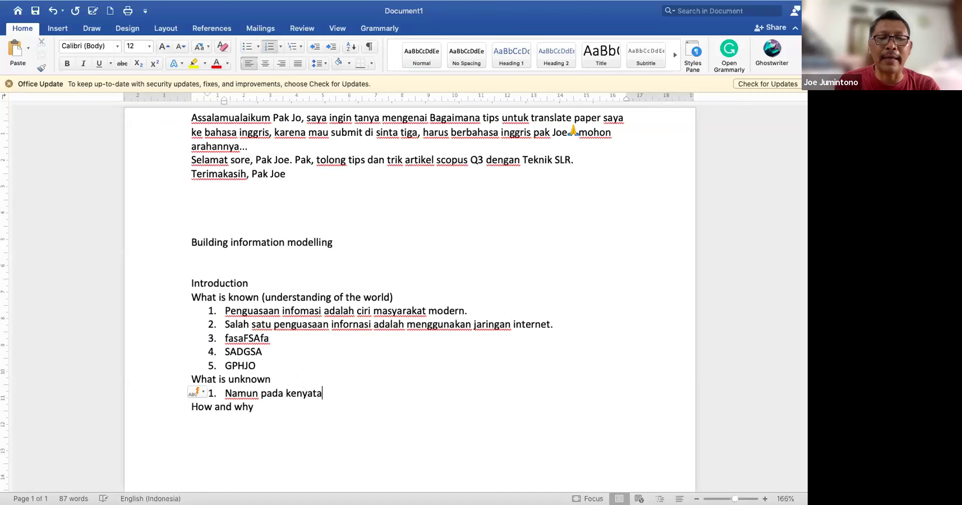
{"action": "type", "text": "an masih ada"}
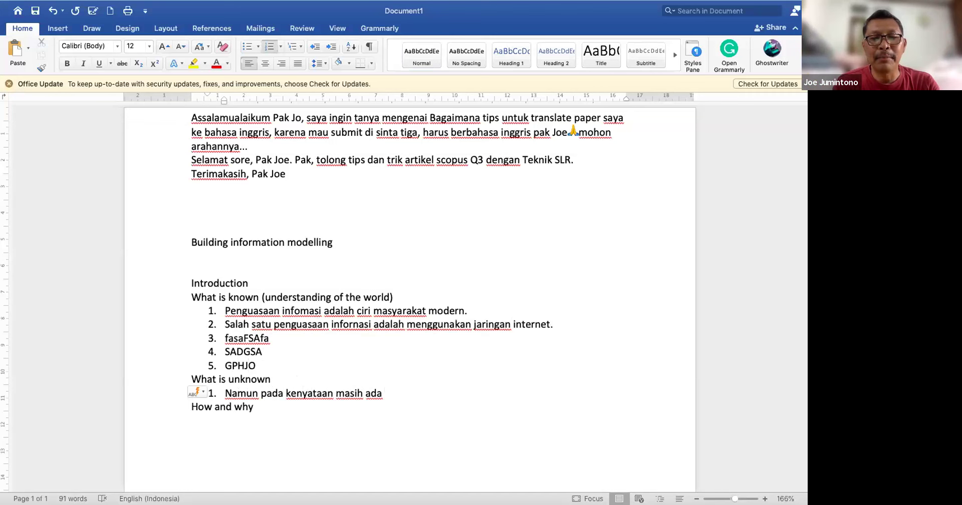
{"action": "type", "text": "or"}
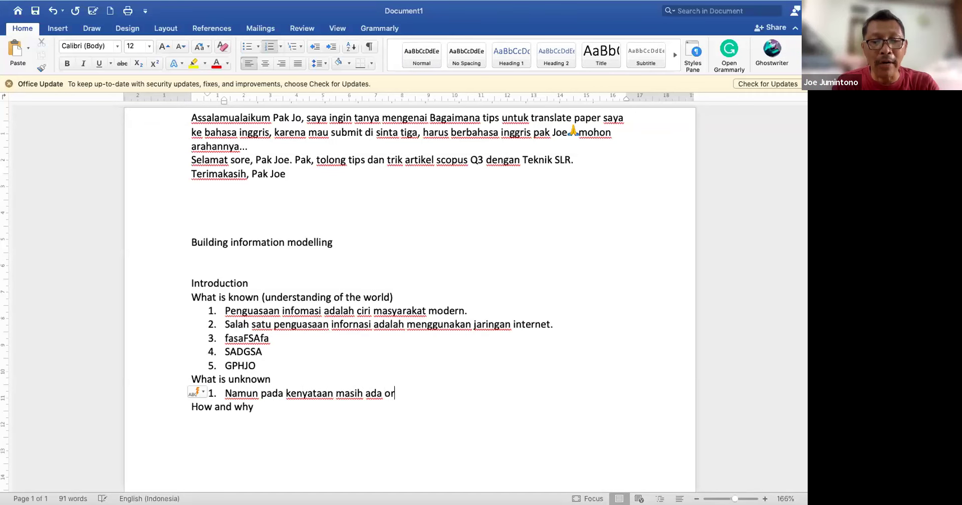
{"action": "type", "text": "ang yang "}
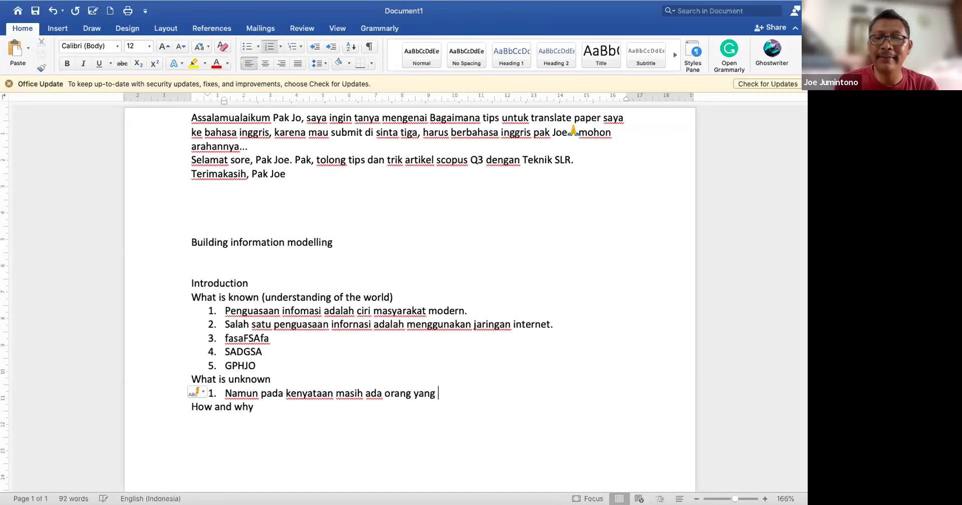
{"action": "type", "text": "tidak"}
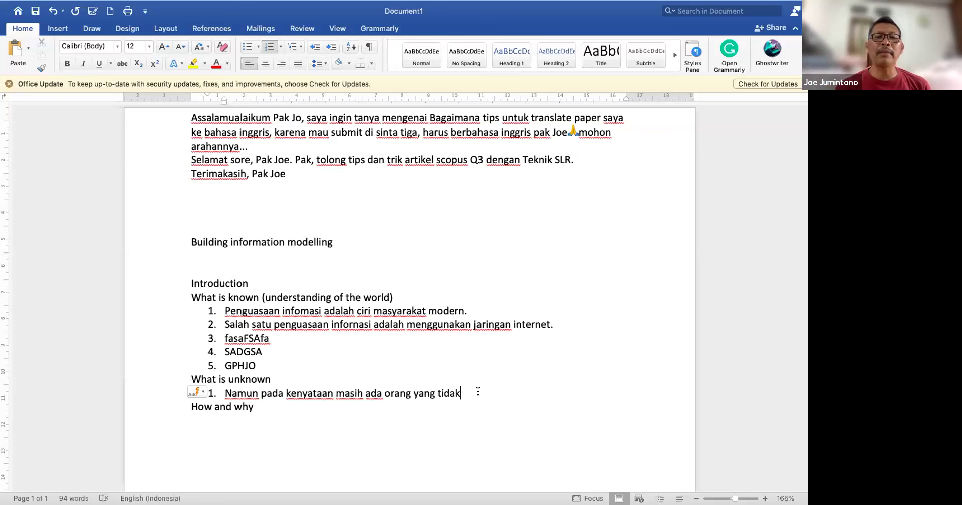
- Complete the first item under "What is unknown" with "aware thdp keterbukaan infomasi."
{"action": "type", "text": "awaa"}
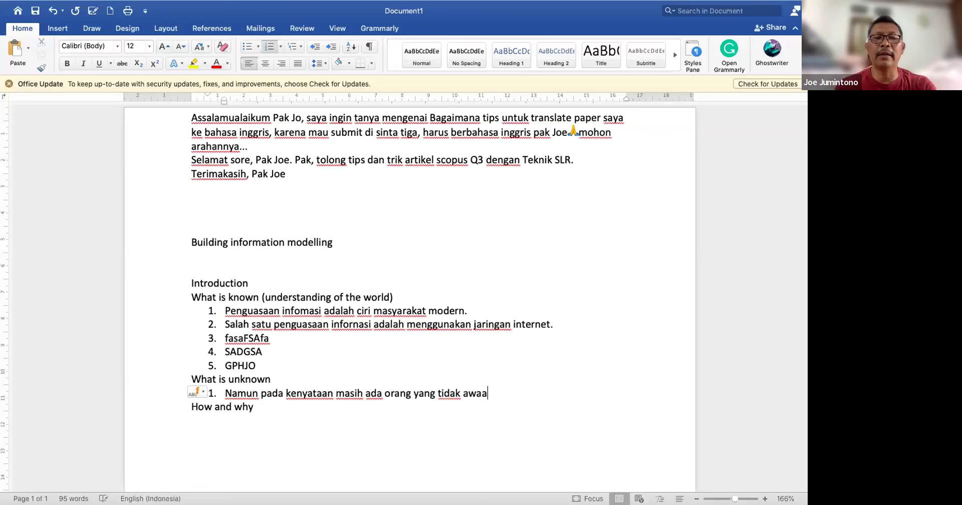
{"action": "key", "text": "BackSpace"}
{"action": "type", "text": "re "}
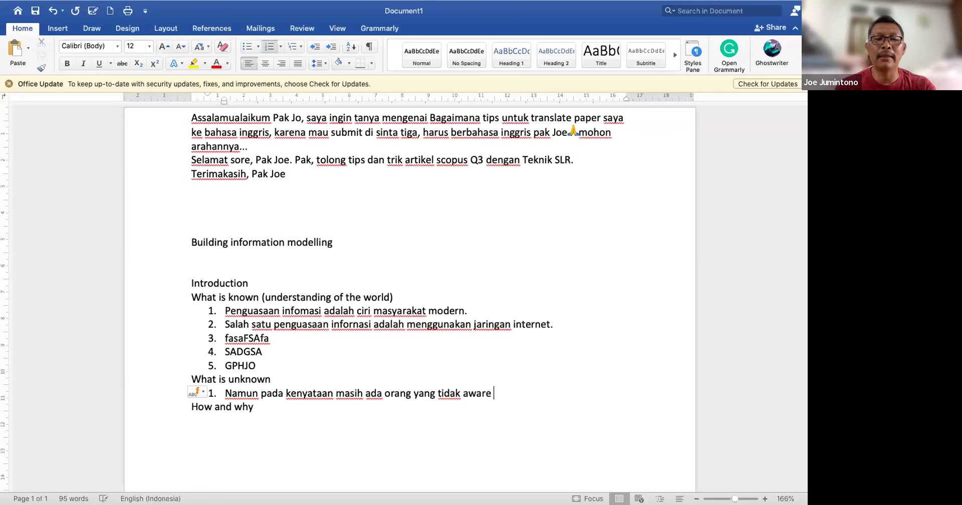
{"action": "type", "text": "thdp "}
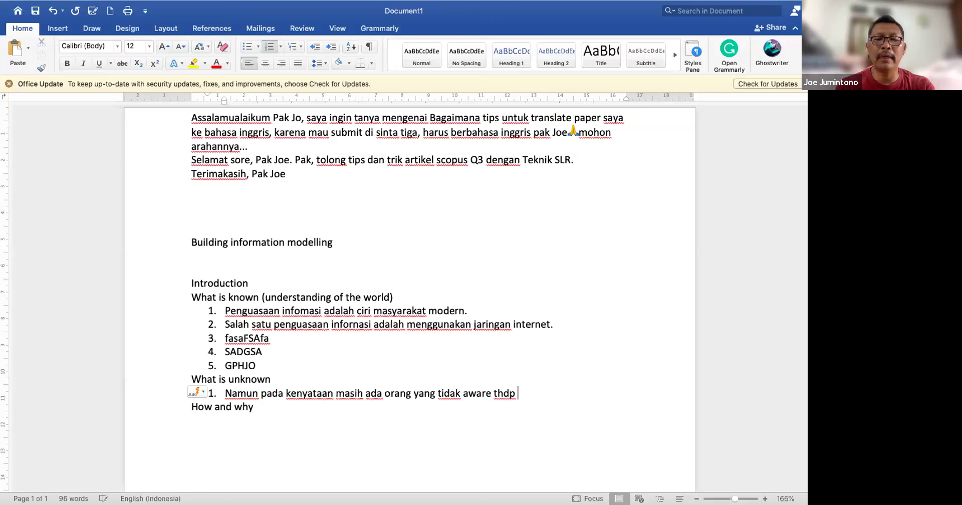
{"action": "type", "text": "keterbukaan infomasi."}
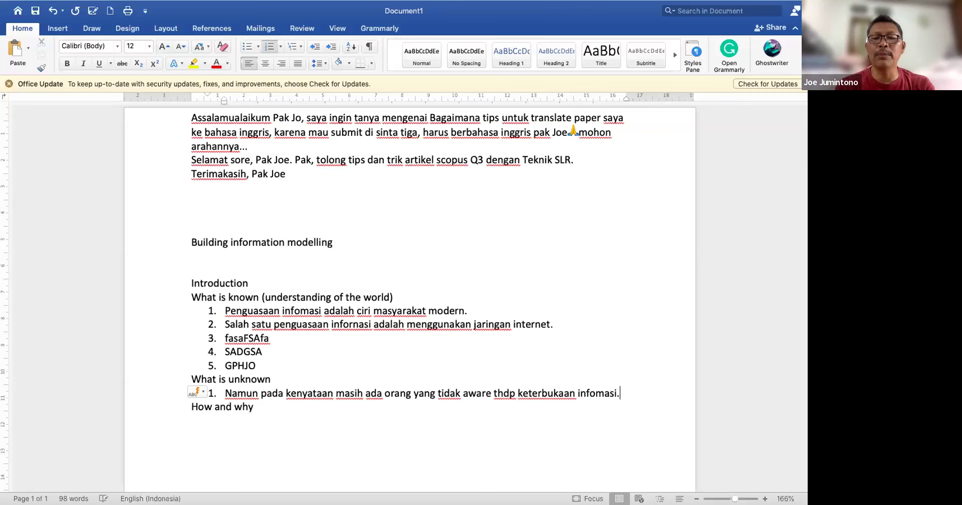
- Add the items "Tidak", "Belum", "Kurang" and "Masih ada yg" to the numbered list under "What is unknown"
{"action": "key", "text": "Return"}
{"action": "type", "text": "tida"}
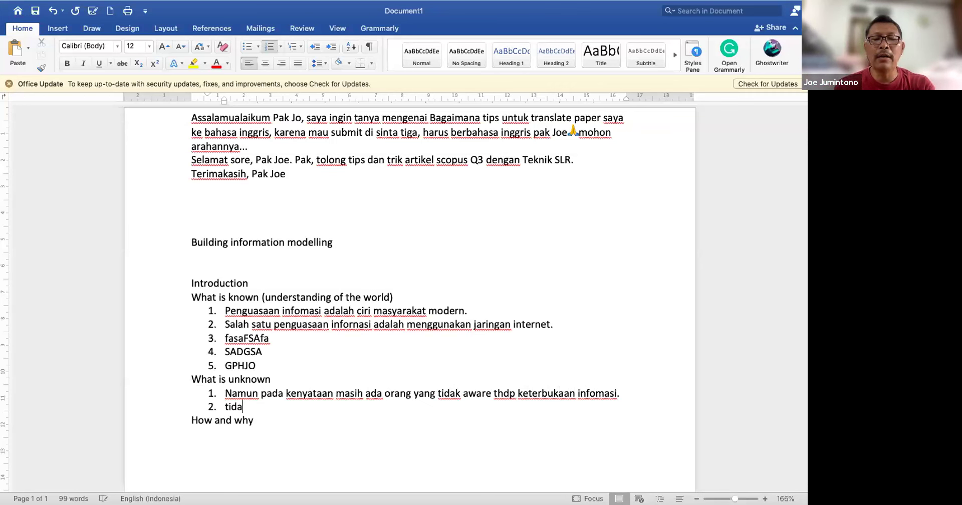
{"action": "type", "text": "k"}
{"action": "key", "text": "Return"}
{"action": "type", "text": "belum"}
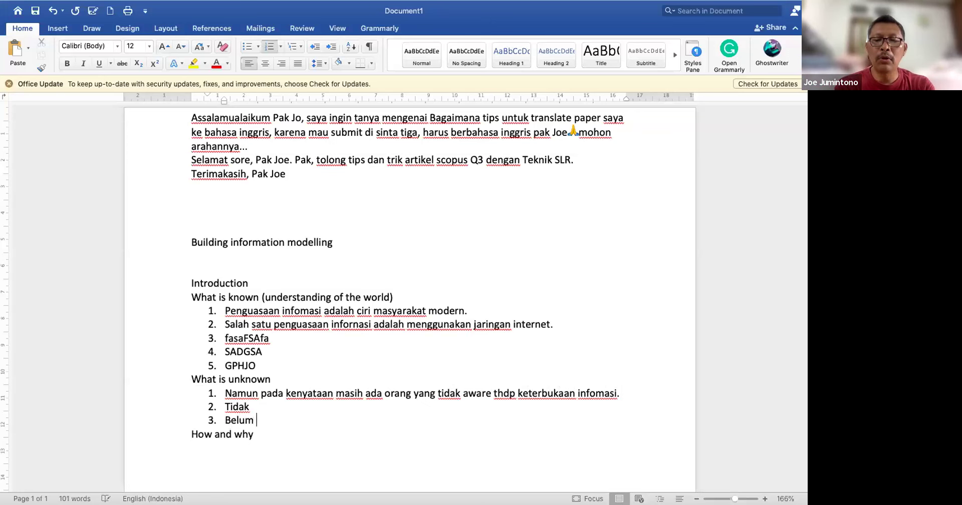
{"action": "key", "text": "Return"}
{"action": "type", "text": "kurang"}
{"action": "key", "text": "Return"}
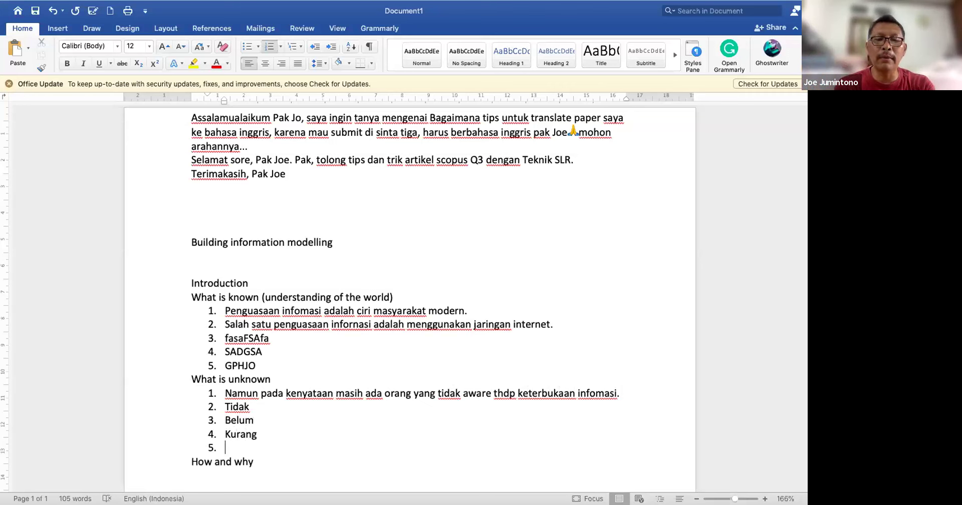
{"action": "type", "text": "masih"}
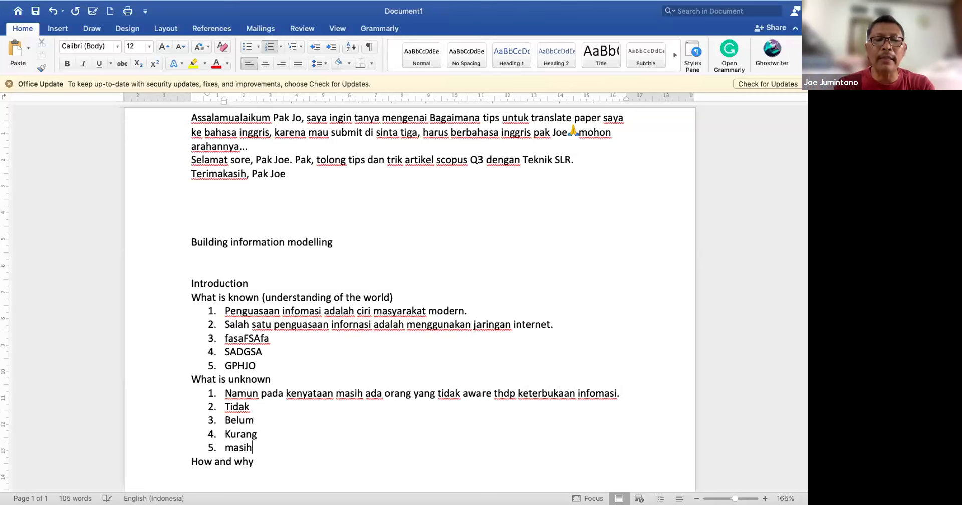
{"action": "type", "text": " ada "}
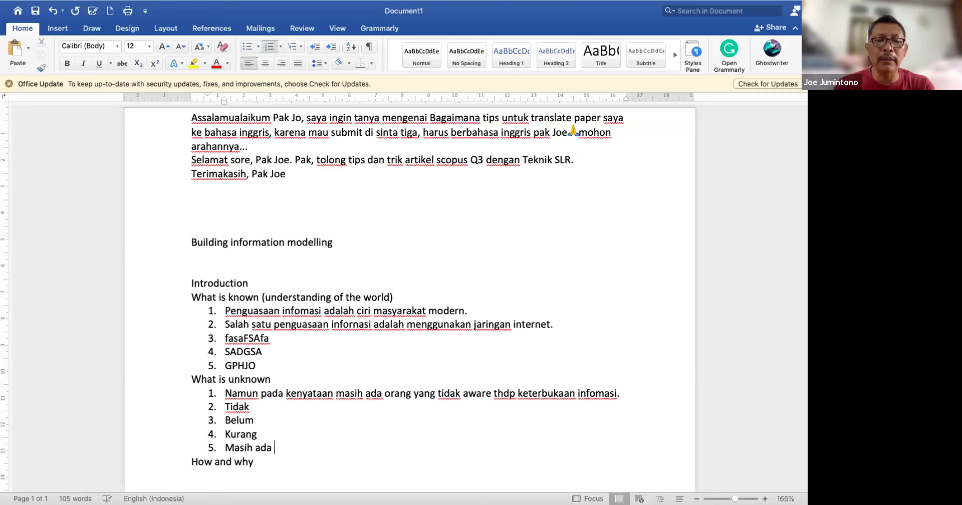
{"action": "type", "text": "yg"}
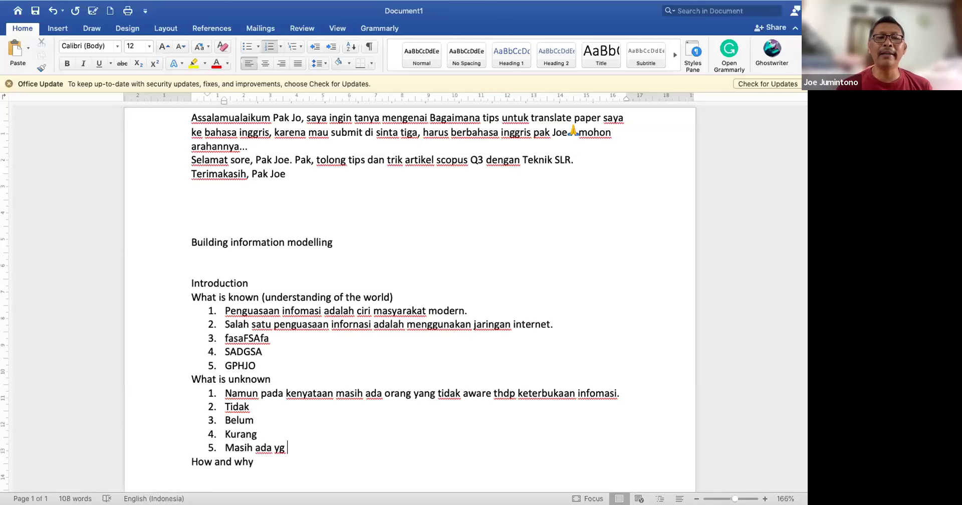
{"action": "scroll", "coordinate": [404, 290], "scroll_direction": "down", "scroll_amount": 2}
{"action": "left_click_drag", "start_coordinate": [153, 362], "coordinate": [158, 420]}
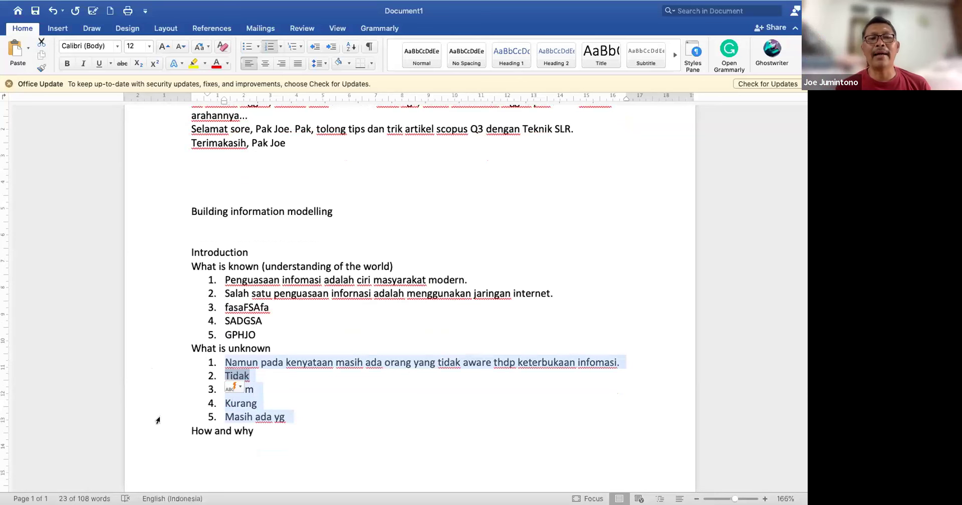
{"action": "right_click", "coordinate": [245, 419]}
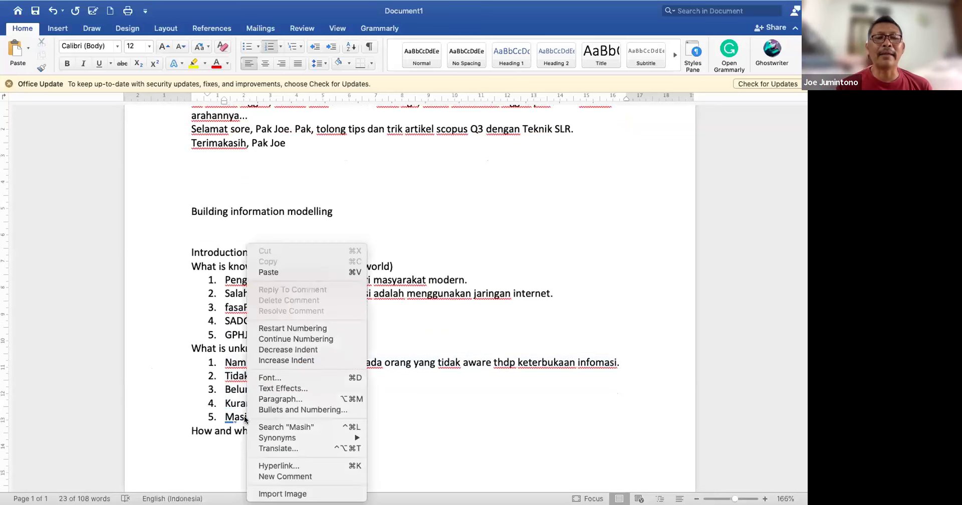
{"action": "left_click", "coordinate": [139, 369]}
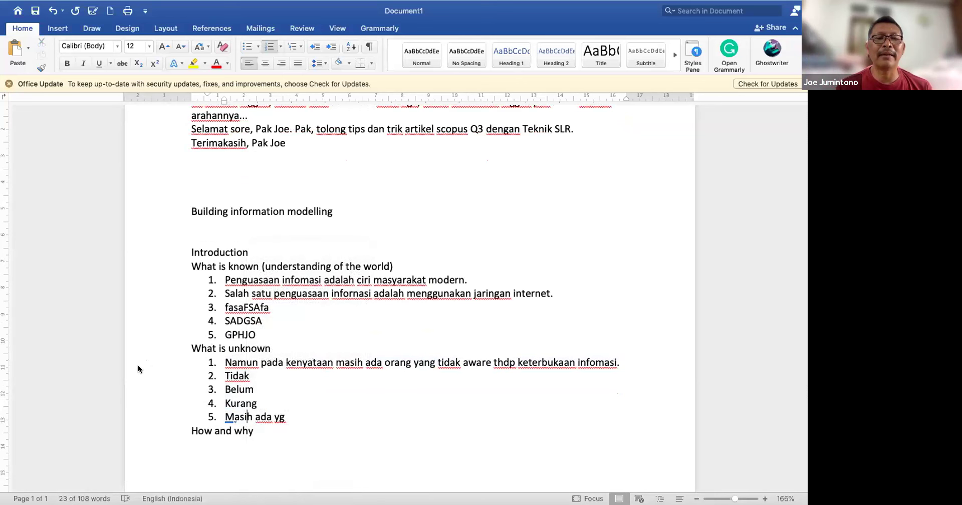
- Copy the five numbered items under "What is unknown"
{"action": "left_click_drag", "start_coordinate": [138, 364], "coordinate": [140, 413]}
{"action": "key", "text": "super+c"}
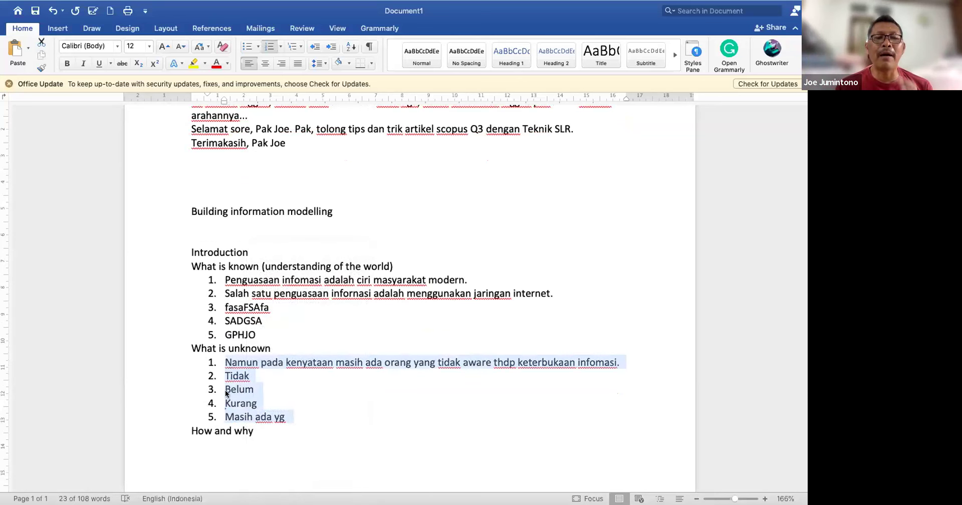
{"action": "right_click", "coordinate": [231, 393]}
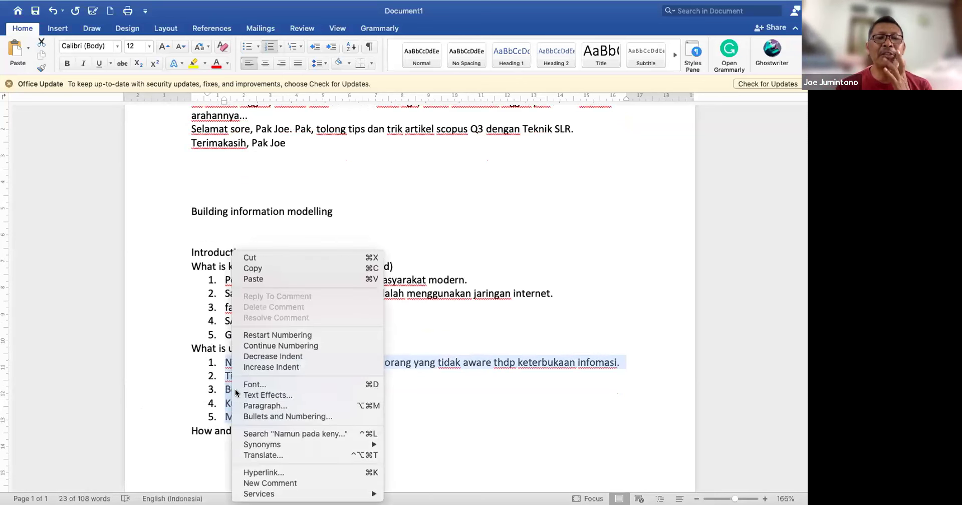
{"action": "left_click", "coordinate": [253, 268]}
- Add the headings "Research method", "Result" and "Discussion" below "How and why", and paste the copied list under "Discussion"
{"action": "scroll", "coordinate": [326, 393], "scroll_direction": "down", "scroll_amount": 2}
{"action": "left_click", "coordinate": [300, 393]}
{"action": "key", "text": "Return"}
{"action": "key", "text": "Return"}
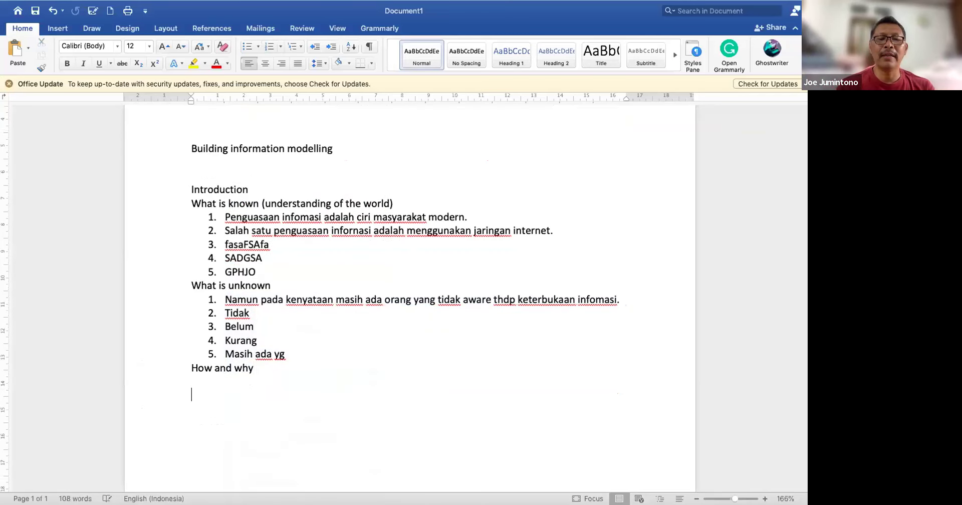
{"action": "type", "text": "Research me"}
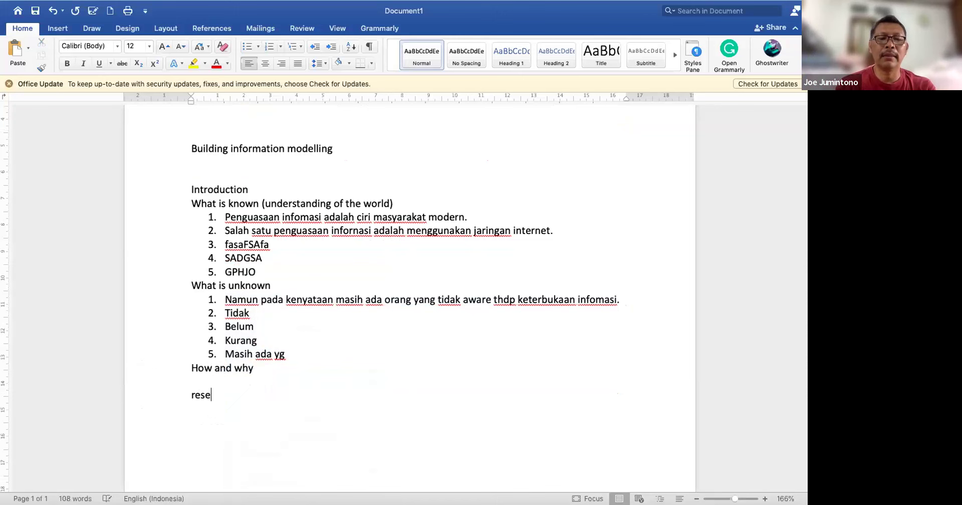
{"action": "type", "text": "thod"}
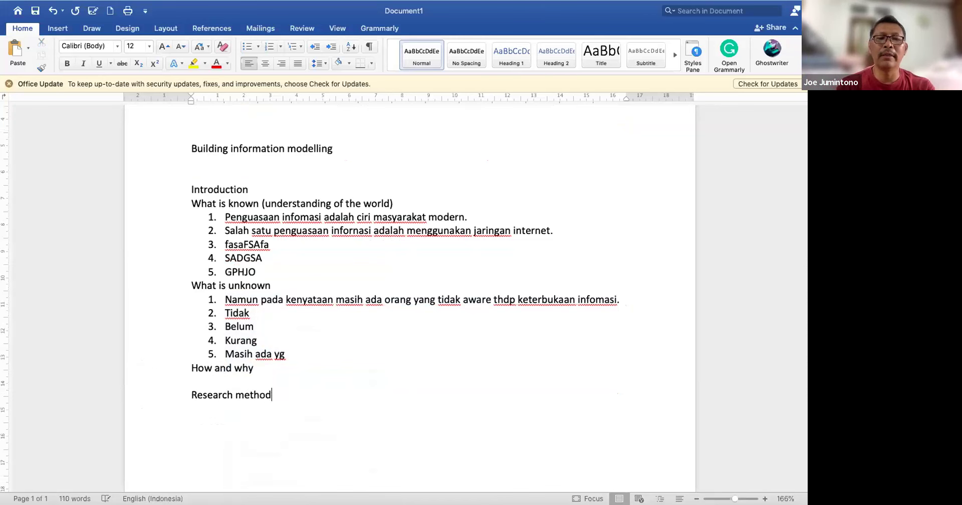
{"action": "type", "text": "result"}
{"action": "key", "text": "Return"}
{"action": "type", "text": "discussion"}
{"action": "key", "text": "Return"}
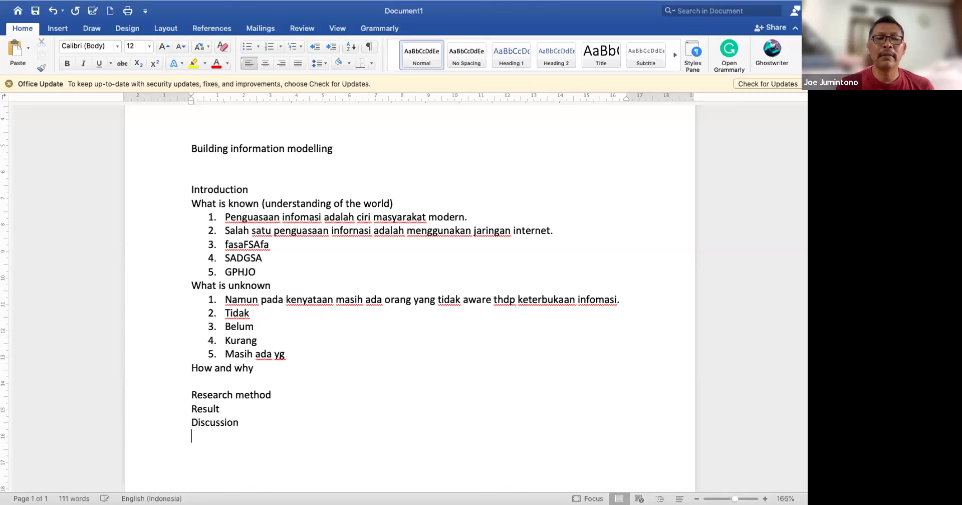
{"action": "key", "text": "super+v"}
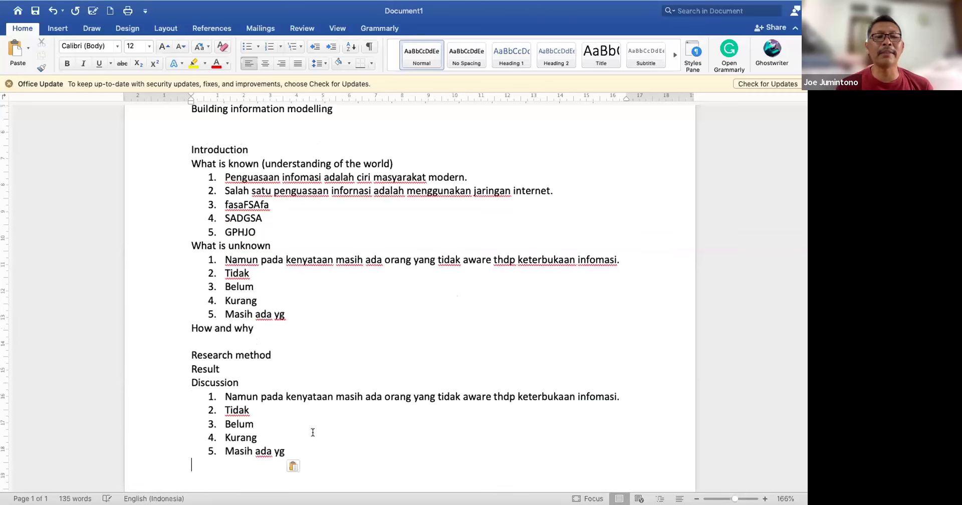
{"action": "left_click_drag", "start_coordinate": [139, 399], "coordinate": [142, 449]}
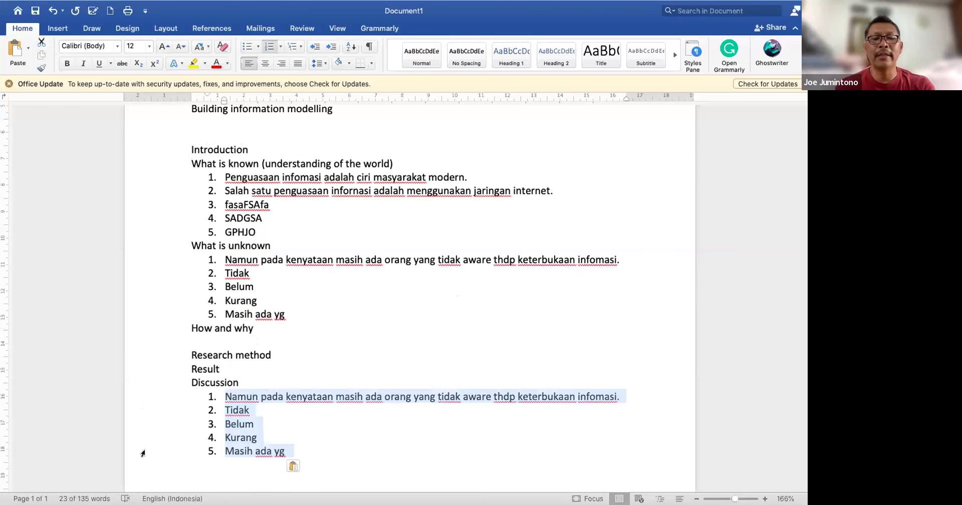
{"action": "key", "text": "BackSpace"}
{"action": "type", "text": "topik"}
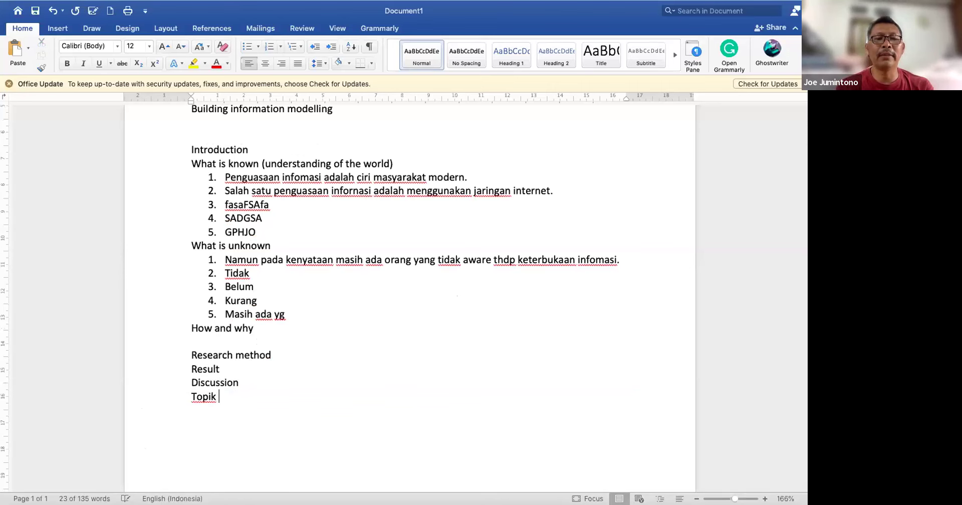
{"action": "left_click", "coordinate": [53, 11]}
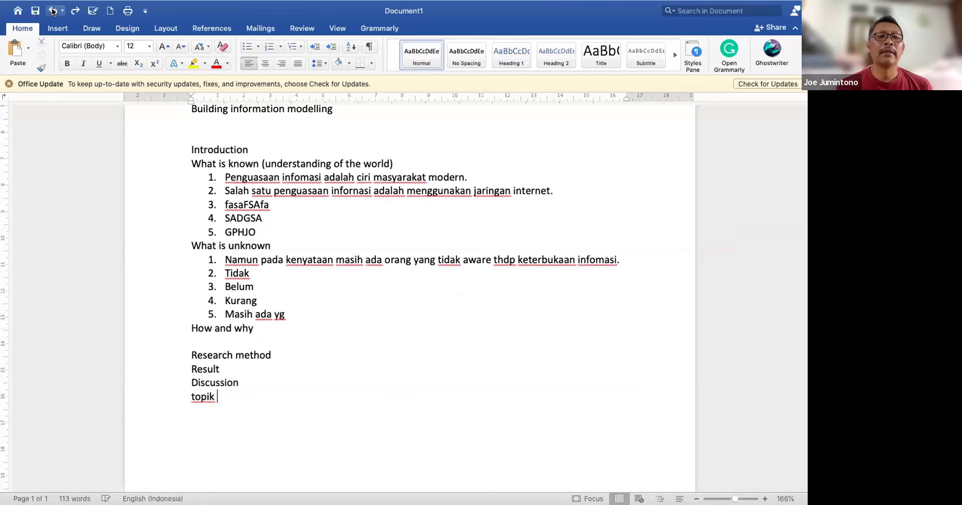
{"action": "left_click", "coordinate": [52, 11]}
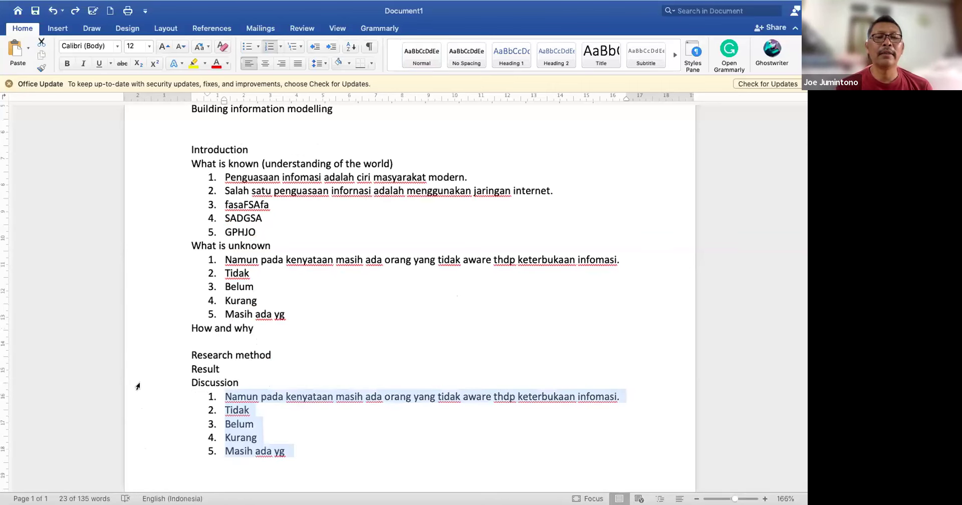
- Replace the first two items of the list under "Discussion" with "Topik 1" and "Topik 2"
{"action": "left_click", "coordinate": [143, 399]}
{"action": "type", "text": "t"}
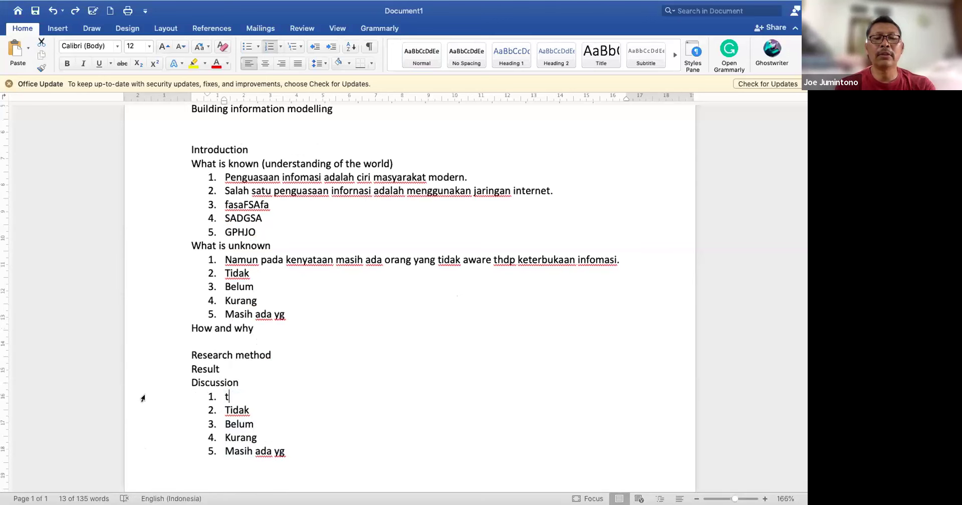
{"action": "type", "text": "opik 1"}
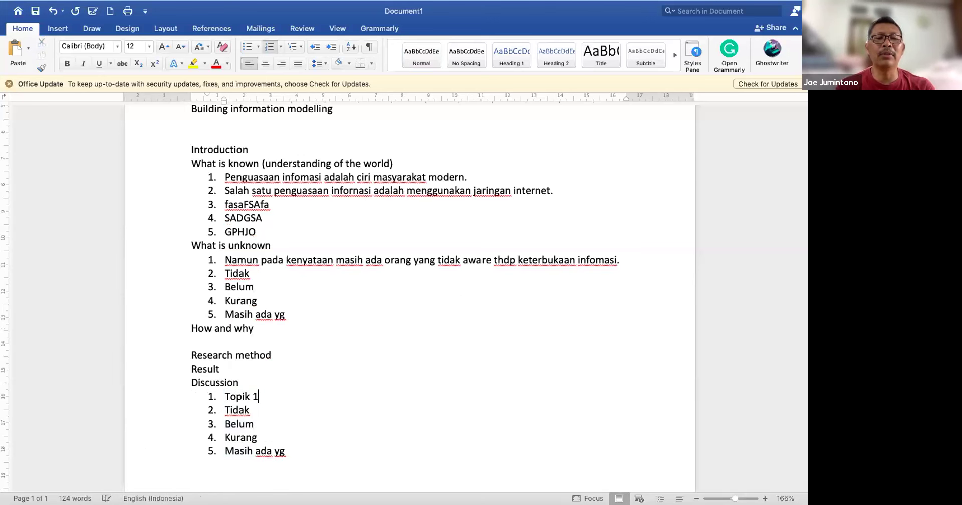
{"action": "left_click", "coordinate": [145, 409]}
{"action": "type", "text": "t"}
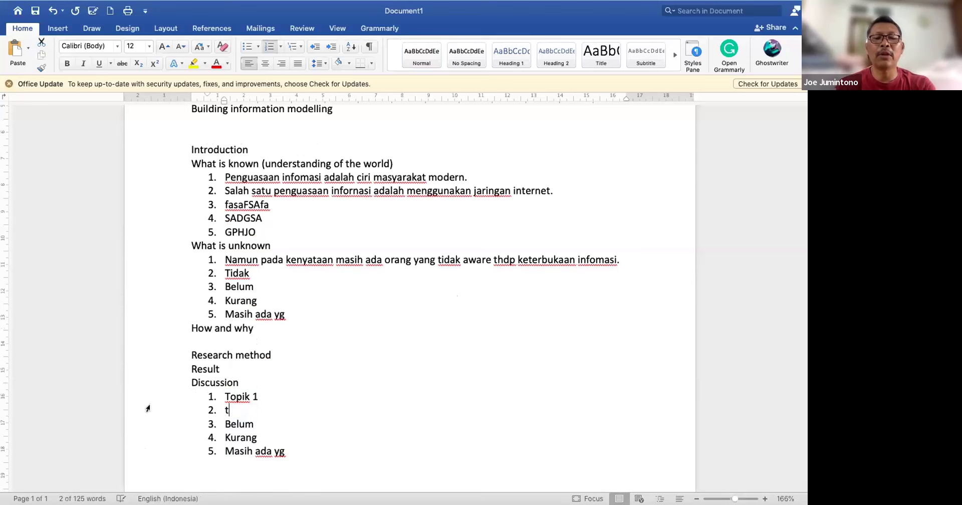
{"action": "type", "text": "opik 2"}
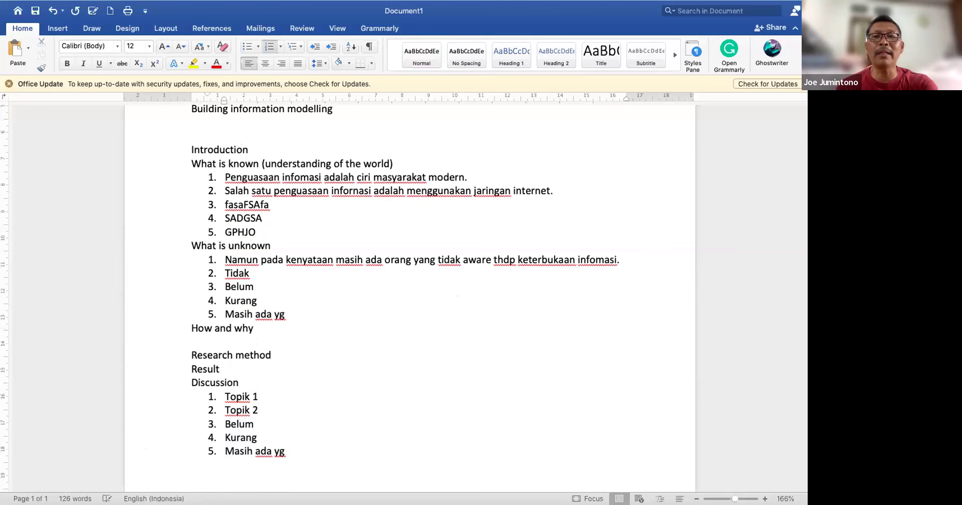
- Replace the third and fourth items under "Discussion" with "Topik 3" and "Topik 4"
{"action": "left_click", "coordinate": [171, 424]}
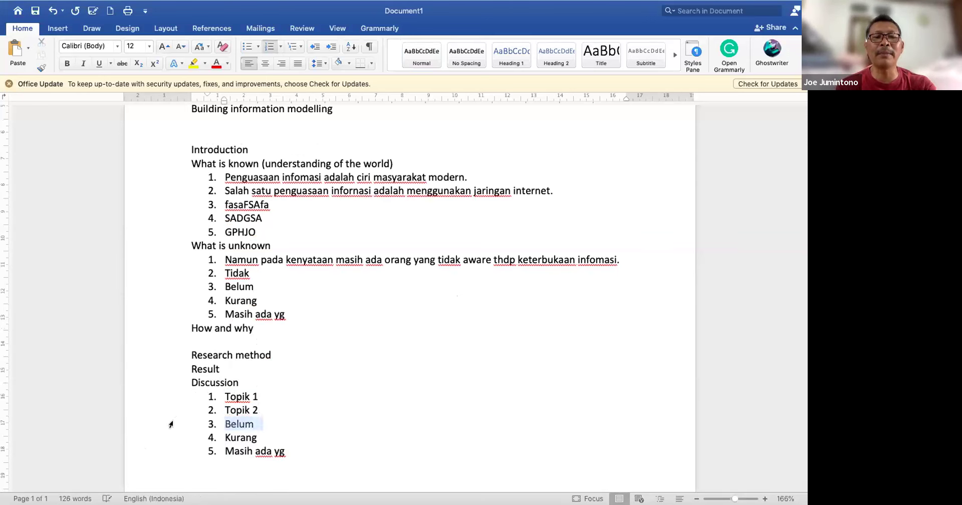
{"action": "type", "text": "t"}
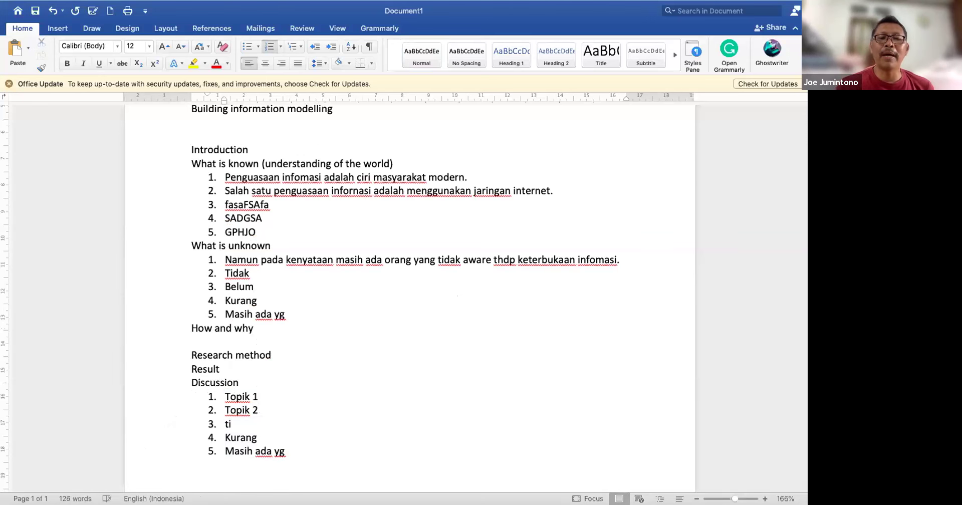
{"action": "key", "text": "BackSpace"}
{"action": "type", "text": "topik 3"}
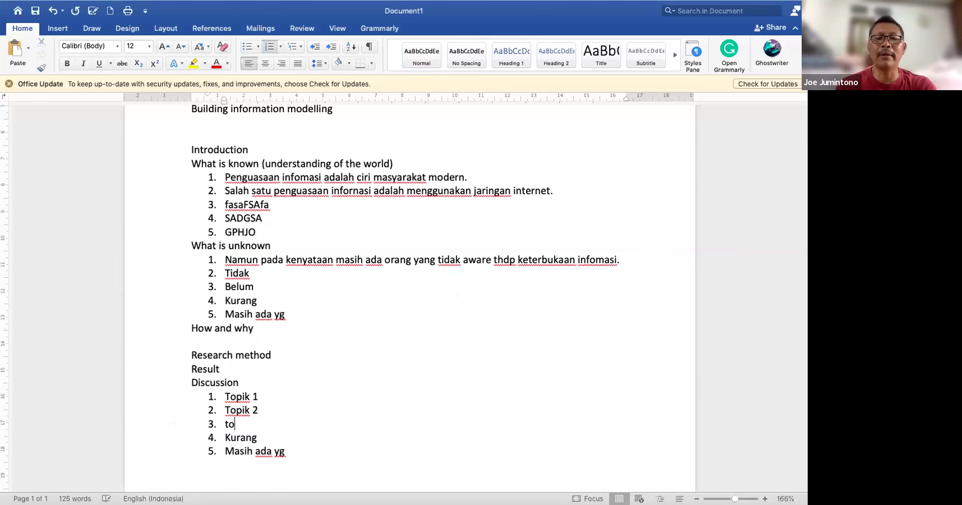
{"action": "left_click", "coordinate": [172, 437]}
{"action": "type", "text": "topik "}
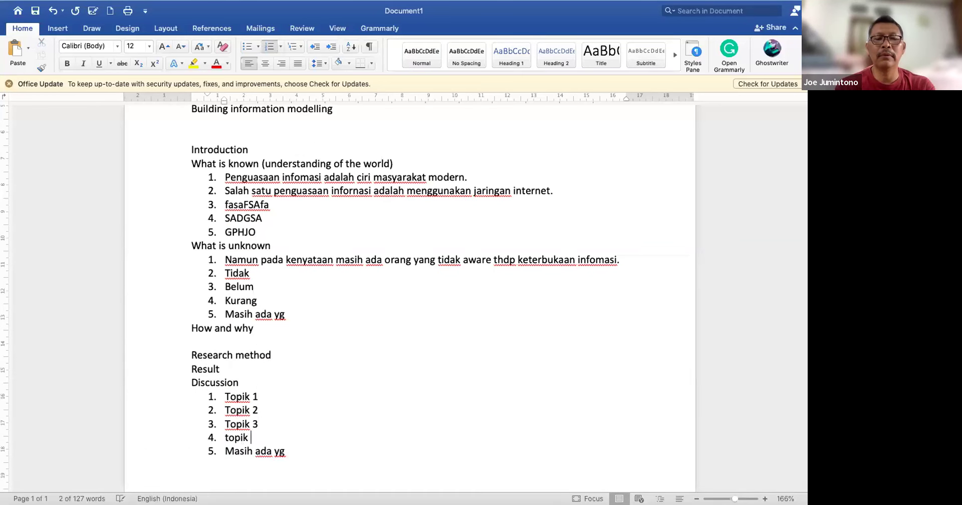
{"action": "type", "text": "4"}
- Replace the last item under "Discussion" with "Topik 5" and make it number 5 of the list
{"action": "left_click", "coordinate": [166, 448]}
{"action": "type", "text": "topik"}
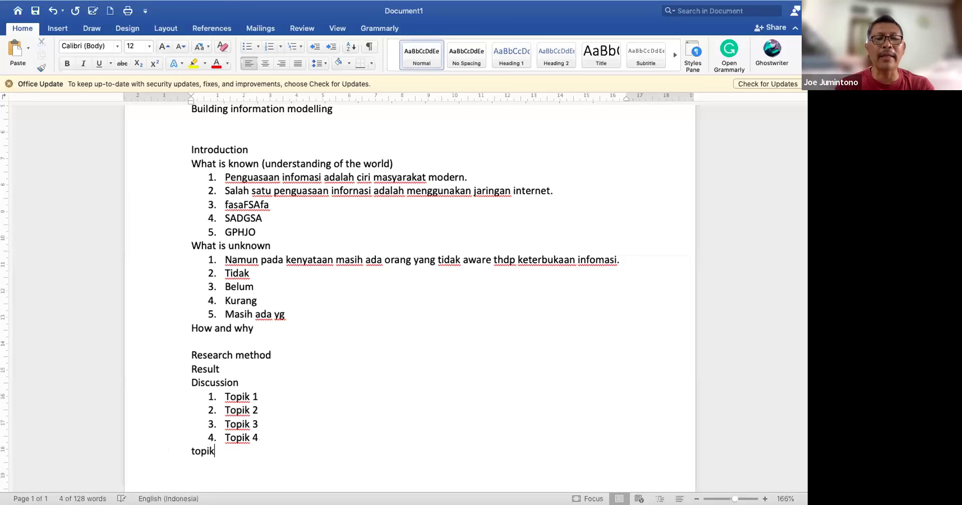
{"action": "type", "text": " 5"}
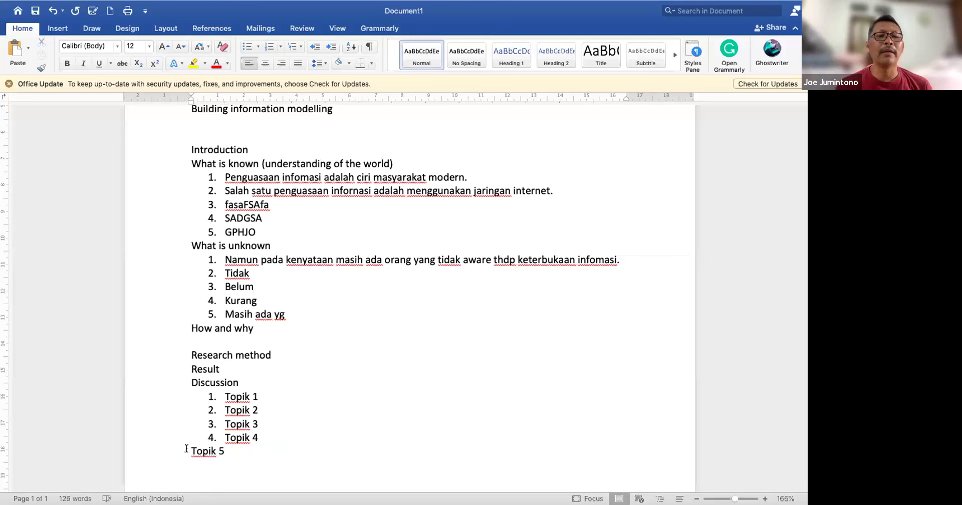
{"action": "left_click", "coordinate": [186, 448]}
{"action": "key", "text": "BackSpace"}
{"action": "key", "text": "Return"}
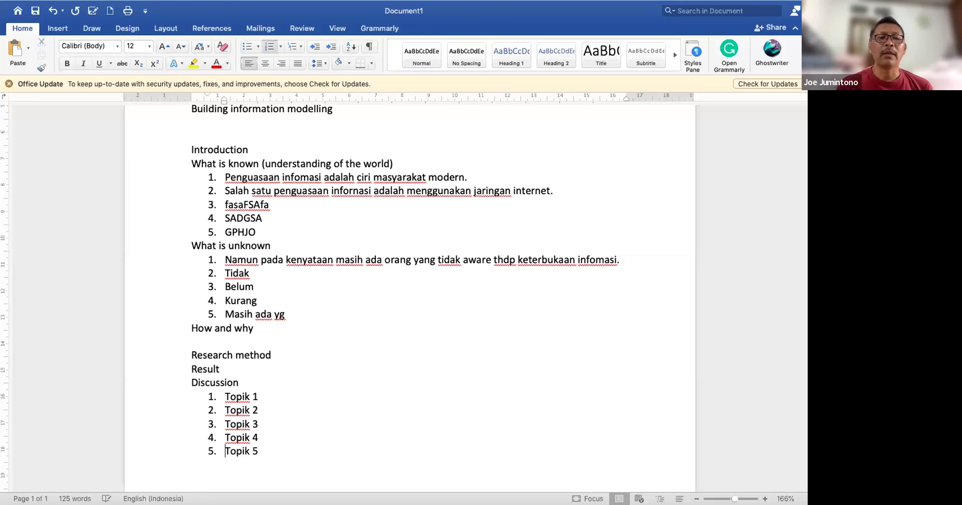
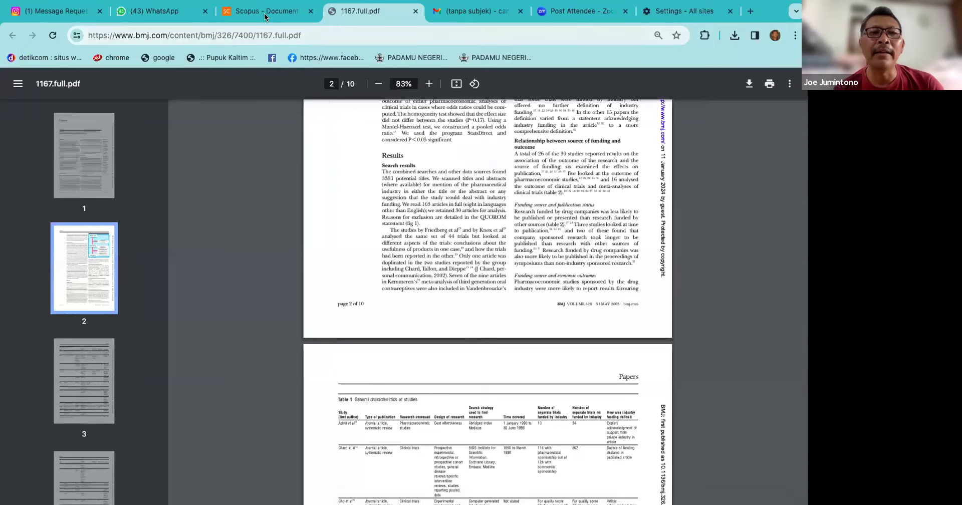
- Switch to Scopus in the browser, dismiss the document download manager, and open the Sources page
{"action": "left_click", "coordinate": [263, 14]}
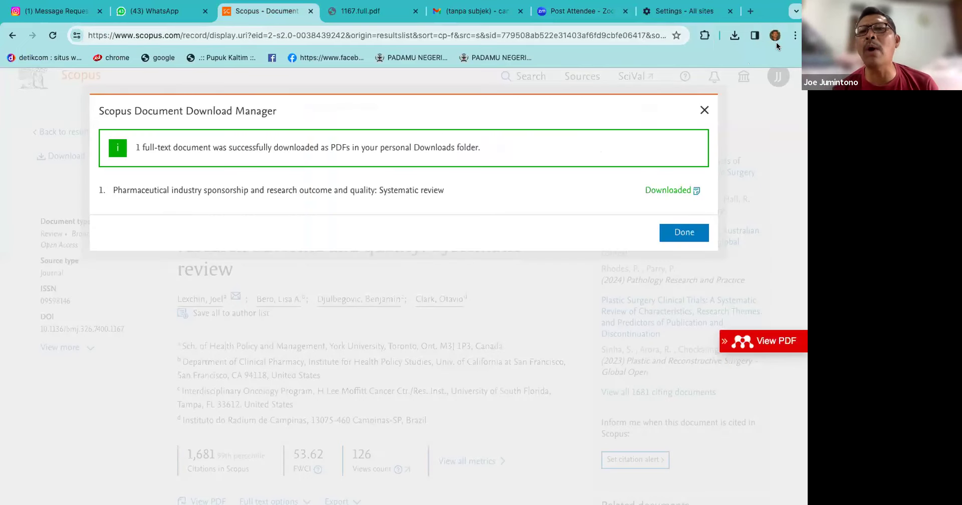
{"action": "left_click", "coordinate": [704, 110]}
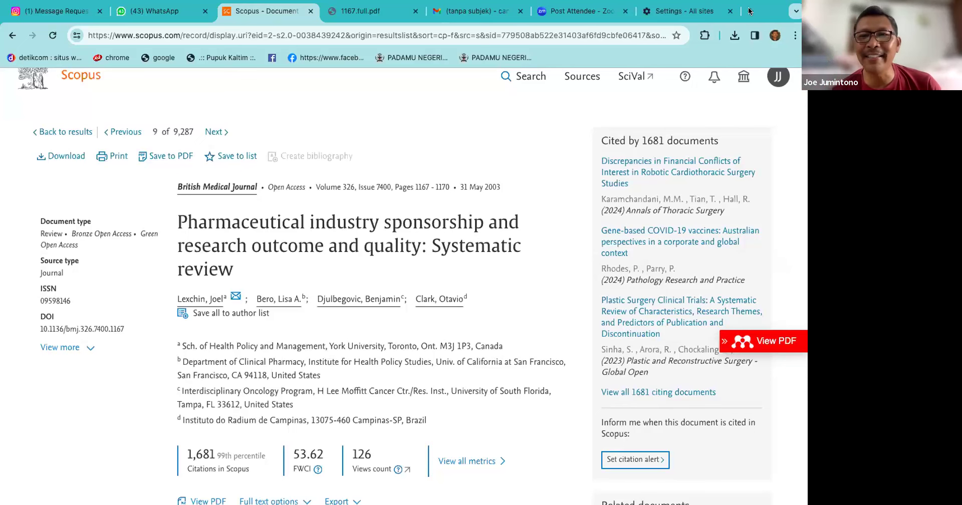
{"action": "left_click", "coordinate": [578, 81]}
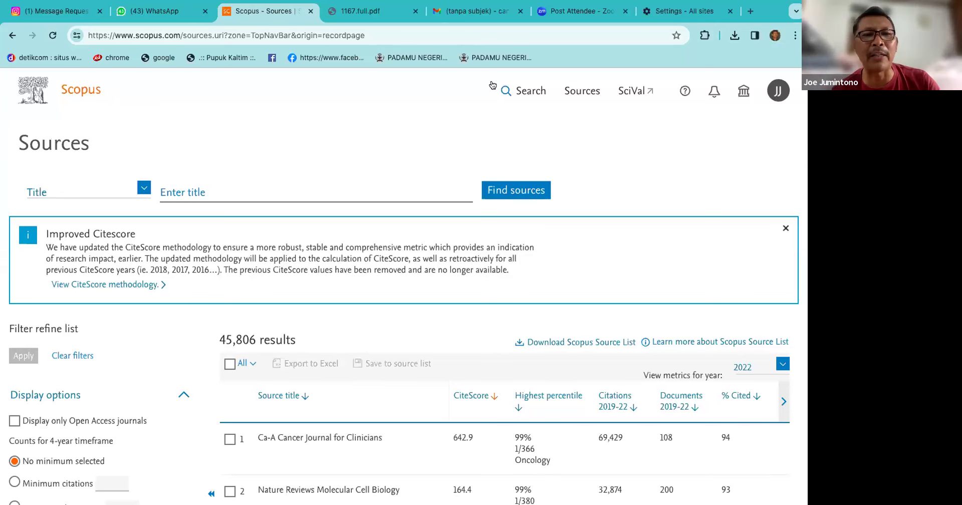
- Set the source search to look up by subject area instead of title
{"action": "left_click", "coordinate": [265, 197]}
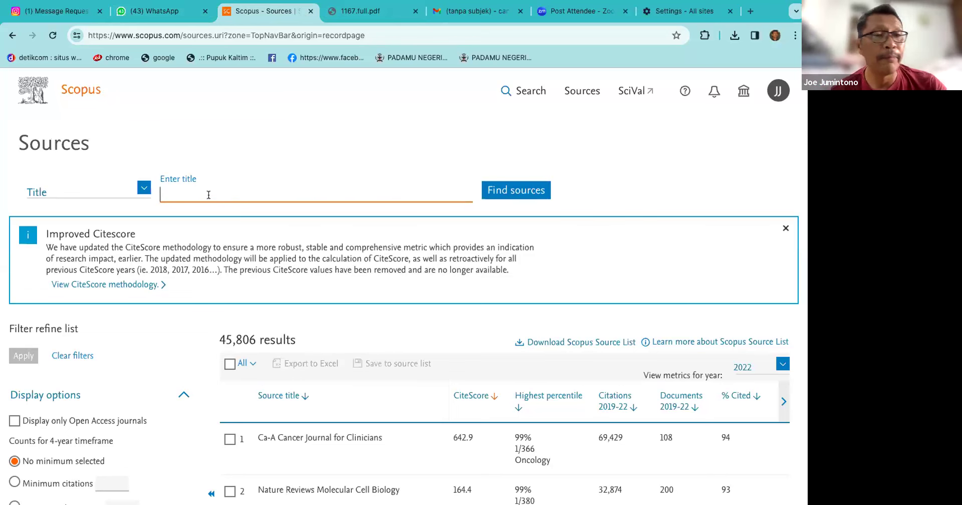
{"action": "left_click", "coordinate": [144, 188]}
{"action": "left_click", "coordinate": [91, 207]}
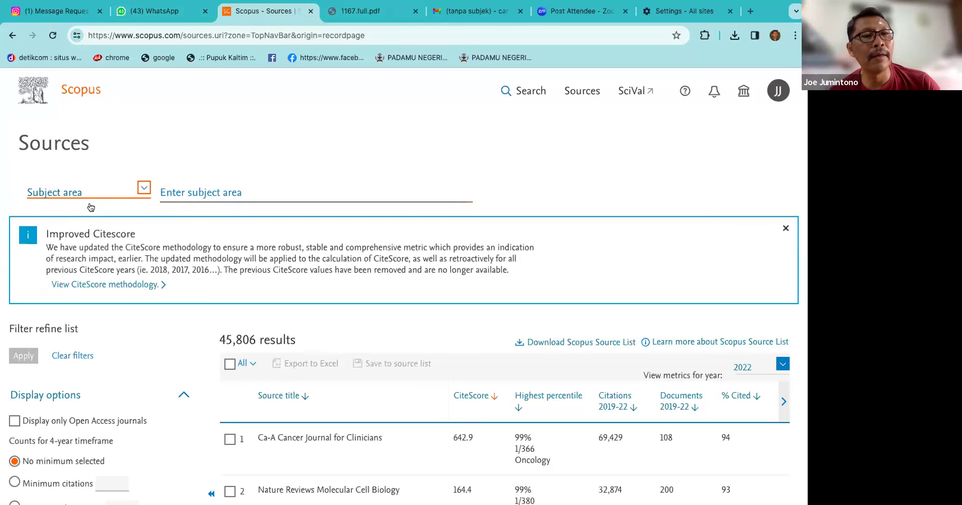
- Look up subject areas matching "eng", and then those matching "infor"
{"action": "left_click", "coordinate": [176, 191]}
{"action": "type", "text": "enge"}
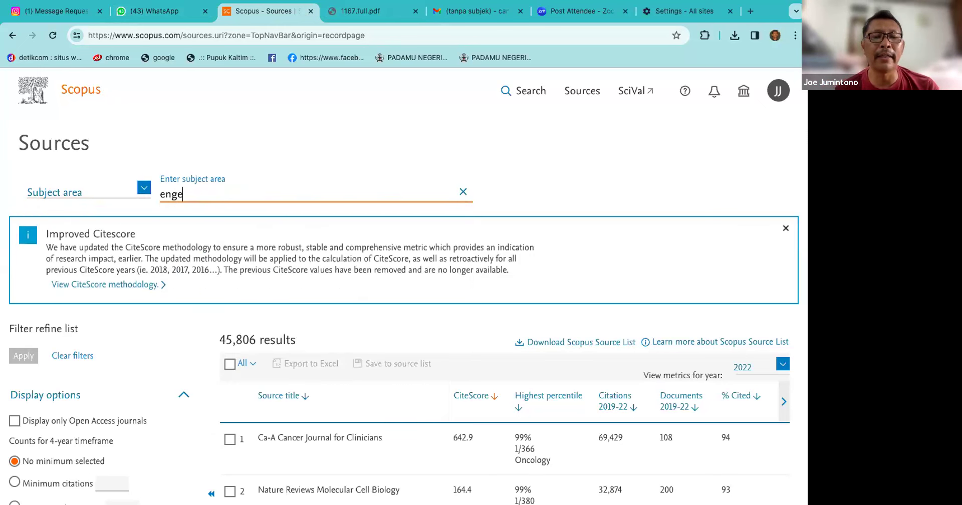
{"action": "key", "text": "BackSpace"}
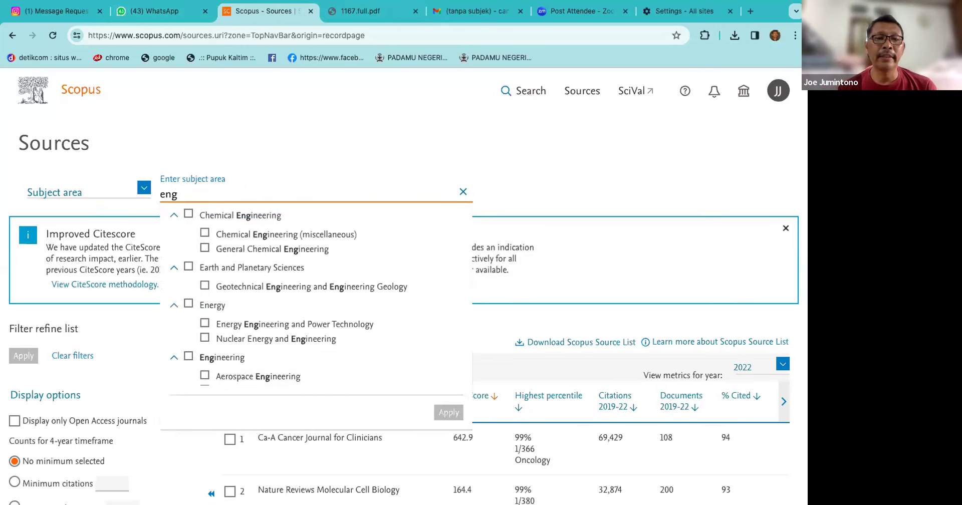
{"action": "key", "text": "BackSpace"}
{"action": "key", "text": "BackSpace"}
{"action": "key", "text": "BackSpace"}
{"action": "type", "text": "i"}
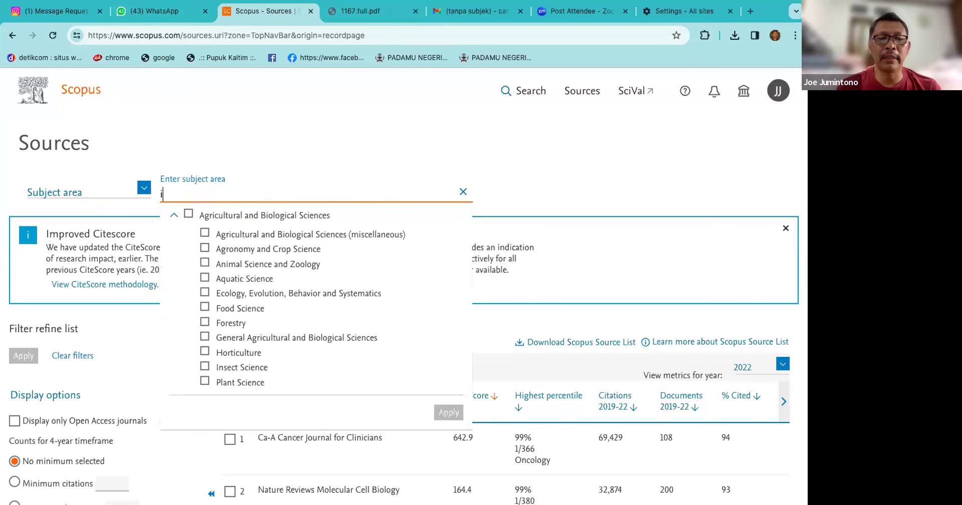
{"action": "type", "text": "nfor"}
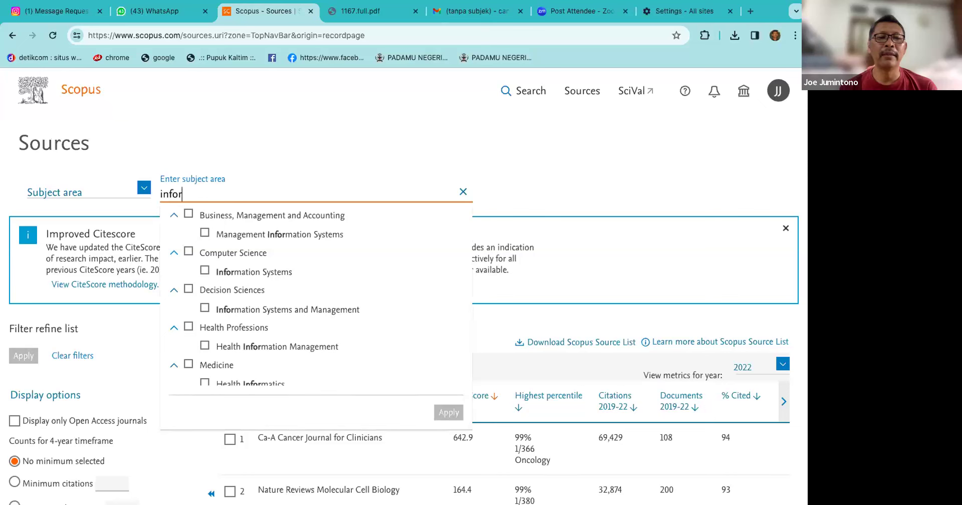
- Search the subject areas for "civil" and select Civil and Structural Engineering
{"action": "key", "text": "BackSpace"}
{"action": "key", "text": "BackSpace"}
{"action": "key", "text": "BackSpace"}
{"action": "key", "text": "BackSpace"}
{"action": "key", "text": "BackSpace"}
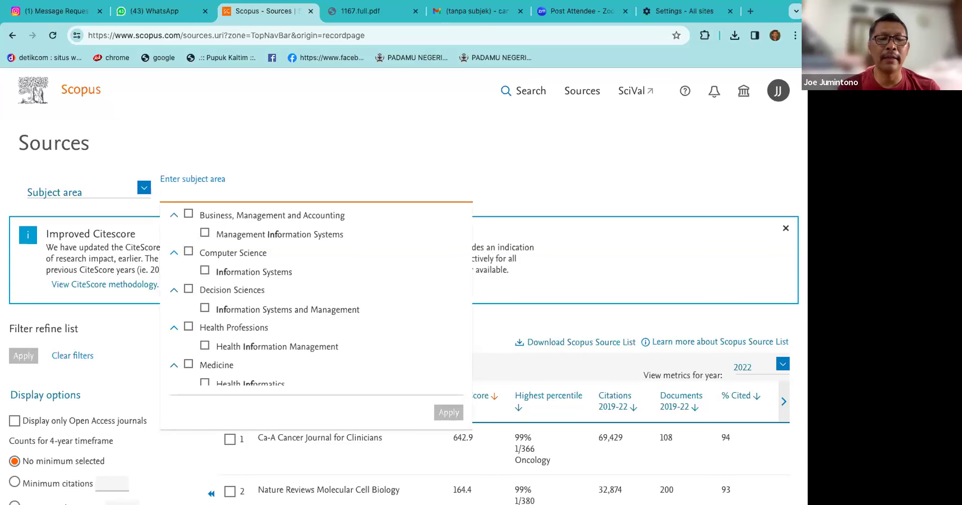
{"action": "type", "text": "civil"}
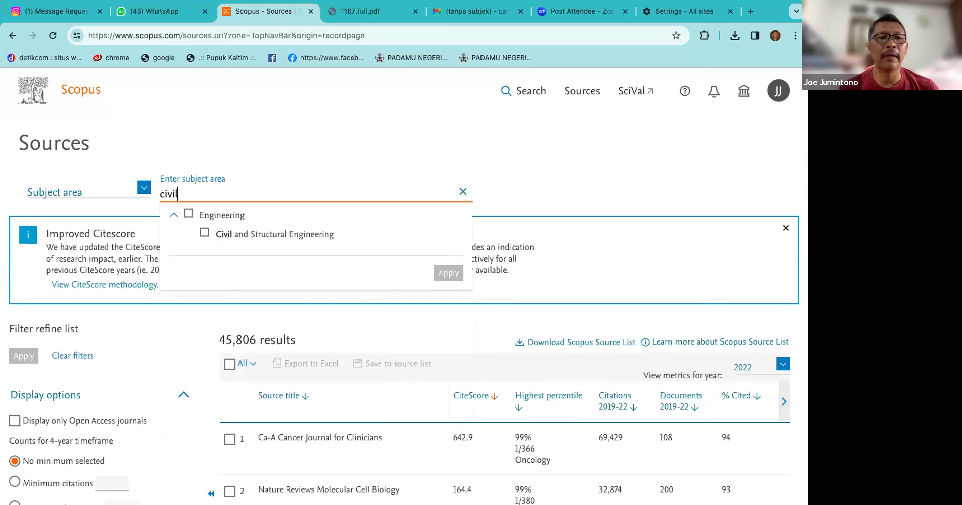
{"action": "left_click", "coordinate": [204, 232]}
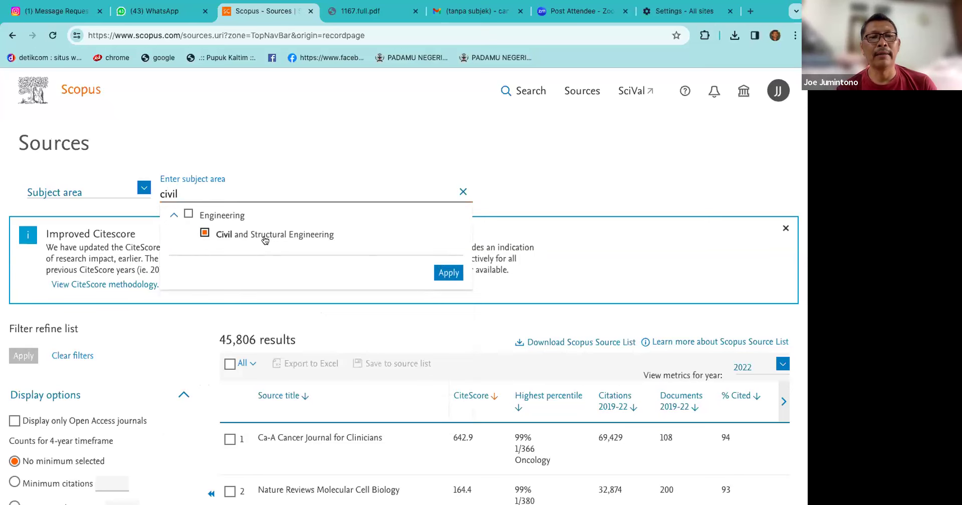
- Apply the Civil and Structural Engineering subject filter to the Scopus sources and check how many sources match
{"action": "left_click", "coordinate": [451, 274]}
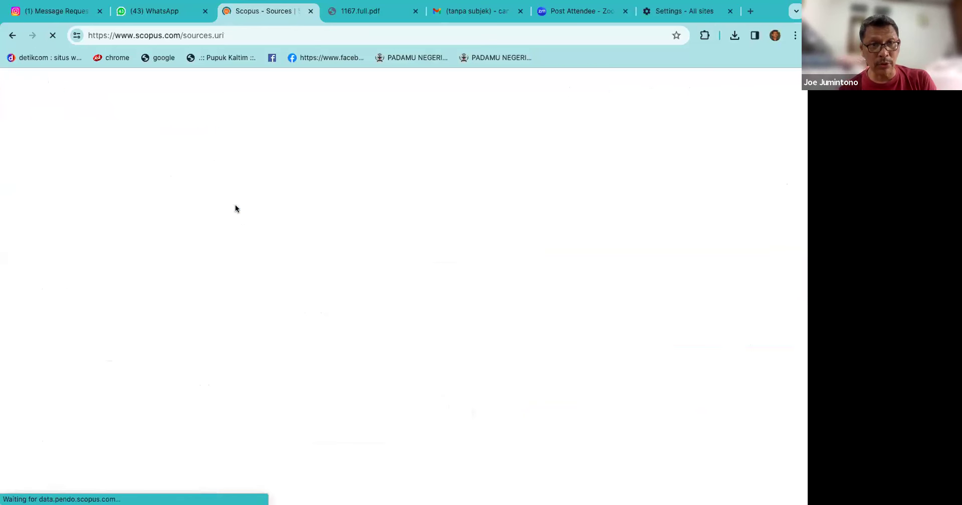
{"action": "scroll", "coordinate": [236, 270], "scroll_direction": "down", "scroll_amount": 2}
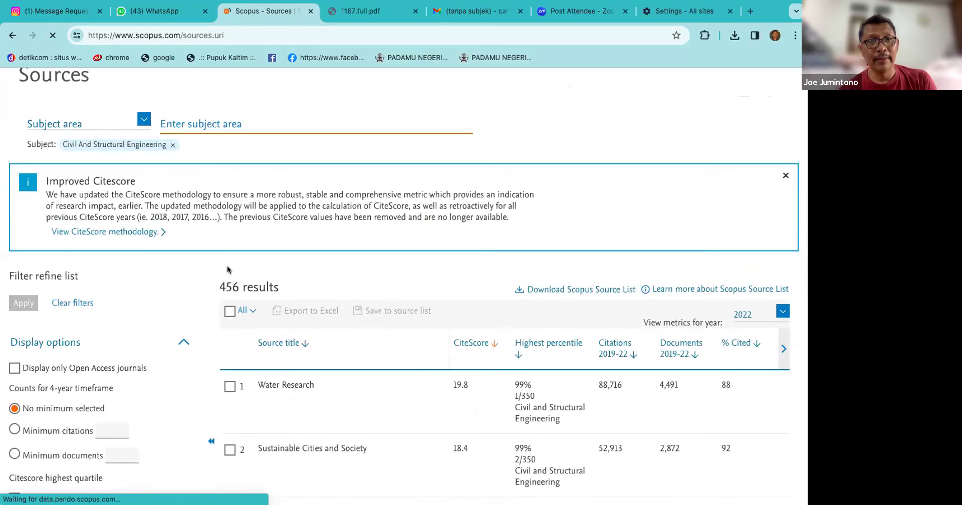
{"action": "double_click", "coordinate": [226, 284]}
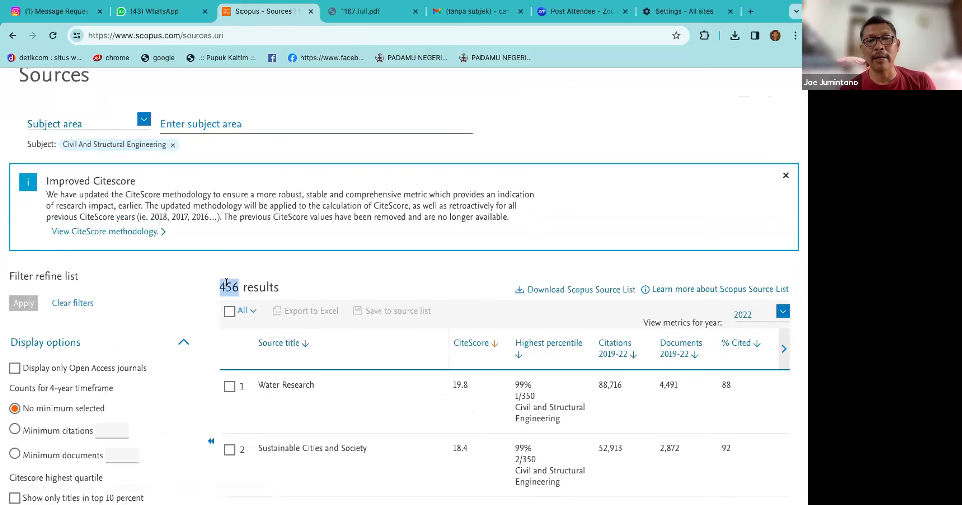
{"action": "scroll", "coordinate": [226, 282], "scroll_direction": "down", "scroll_amount": 1}
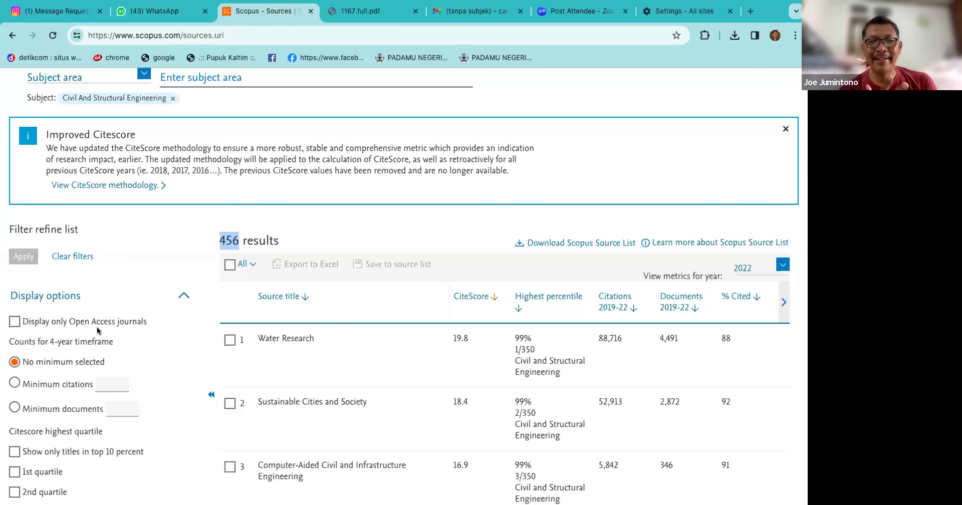
- Restrict the filtered source list to Open Access journals only and view the resulting sources
{"action": "left_click", "coordinate": [14, 322]}
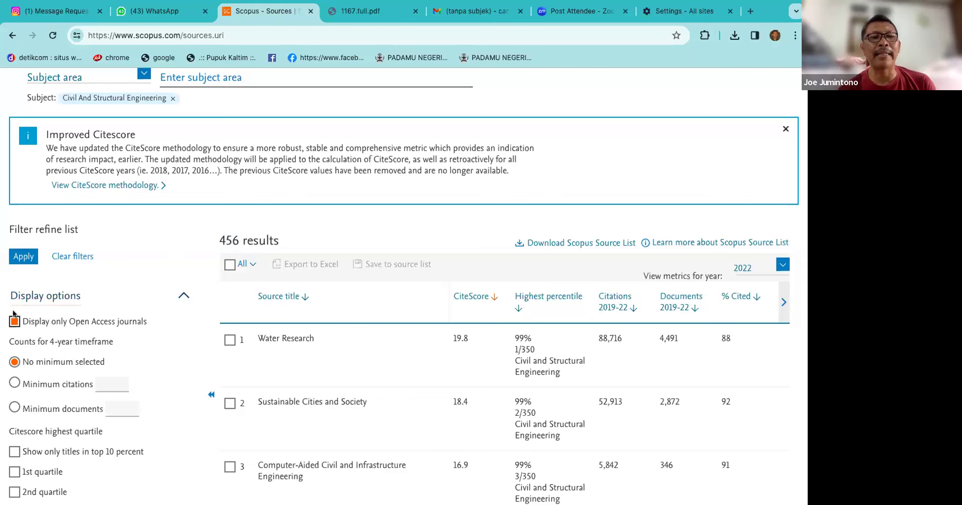
{"action": "left_click", "coordinate": [16, 256]}
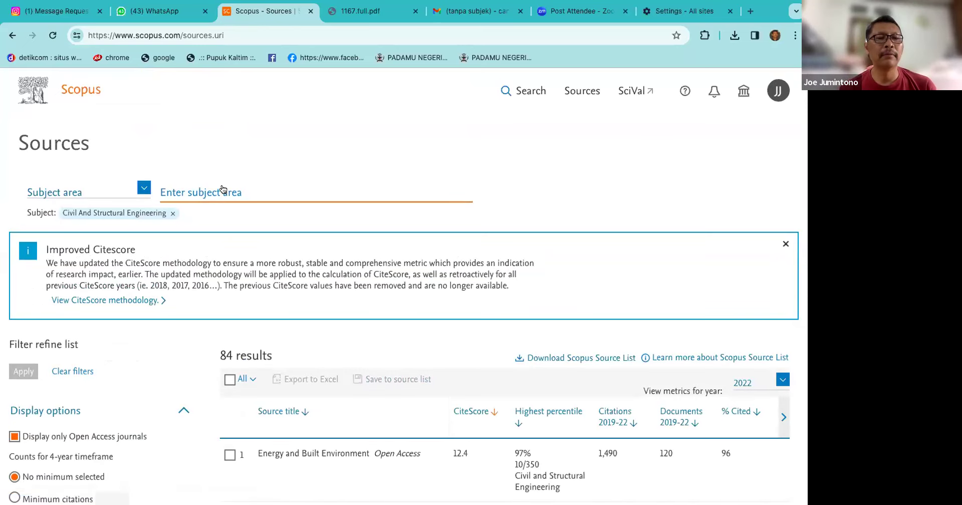
{"action": "scroll", "coordinate": [231, 201], "scroll_direction": "down", "scroll_amount": 2}
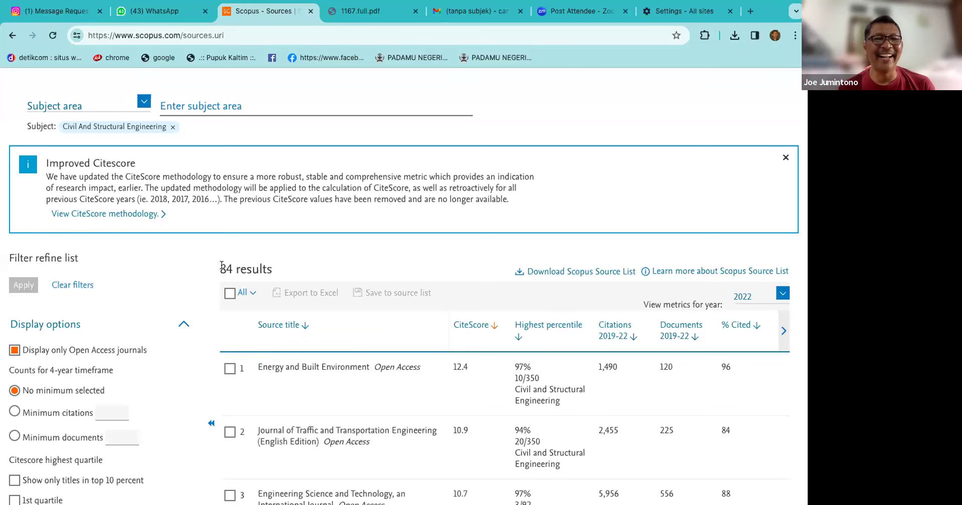
{"action": "scroll", "coordinate": [222, 266], "scroll_direction": "down", "scroll_amount": 3}
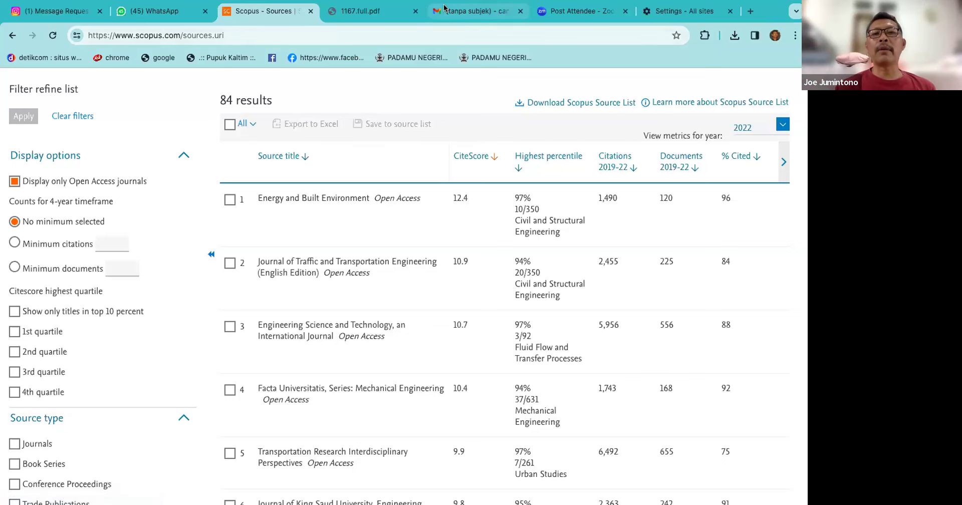
- Switch to Gmail, show the inbox, and open the mailbox of the other signed-in Google account
{"action": "left_click", "coordinate": [441, 10]}
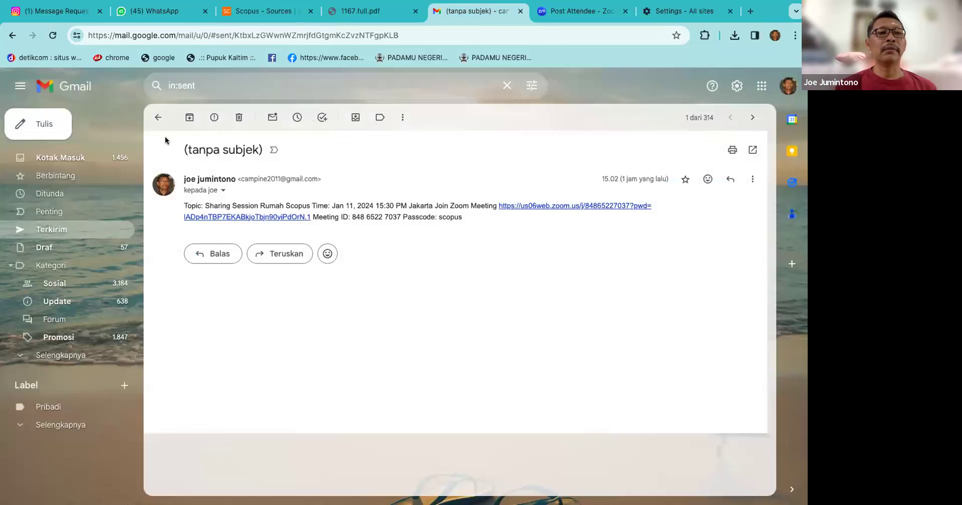
{"action": "left_click", "coordinate": [83, 163]}
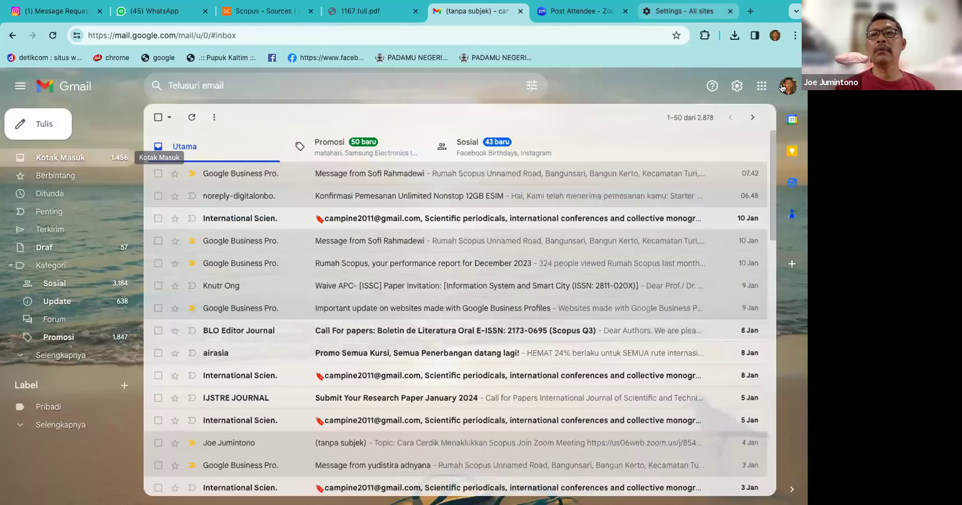
{"action": "left_click", "coordinate": [782, 88]}
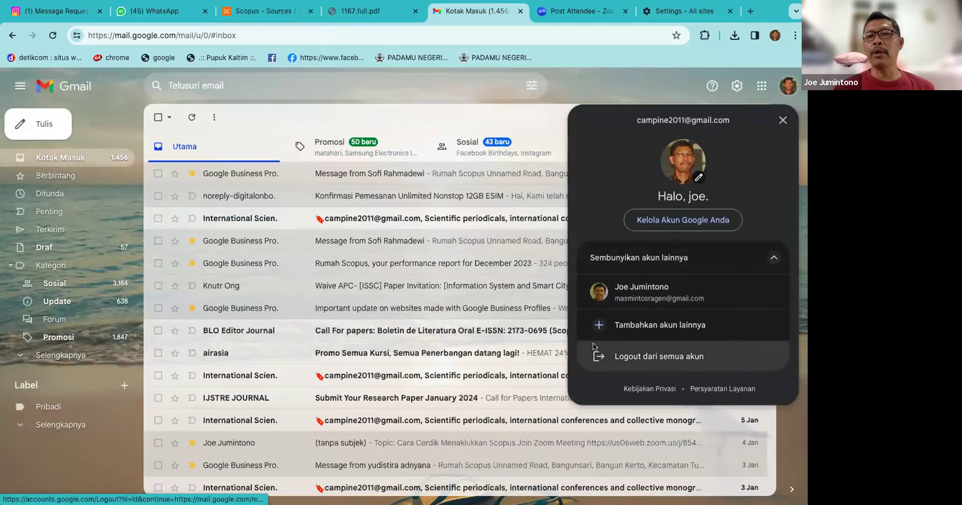
{"action": "left_click", "coordinate": [625, 300]}
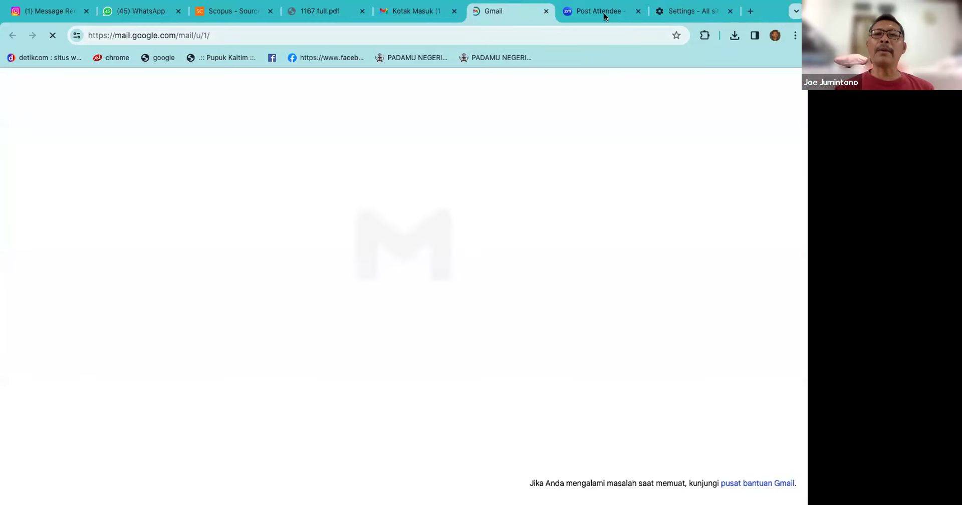
- Close the Zoom Post Attendee page and return to the second account's Gmail inbox
{"action": "left_click", "coordinate": [599, 15]}
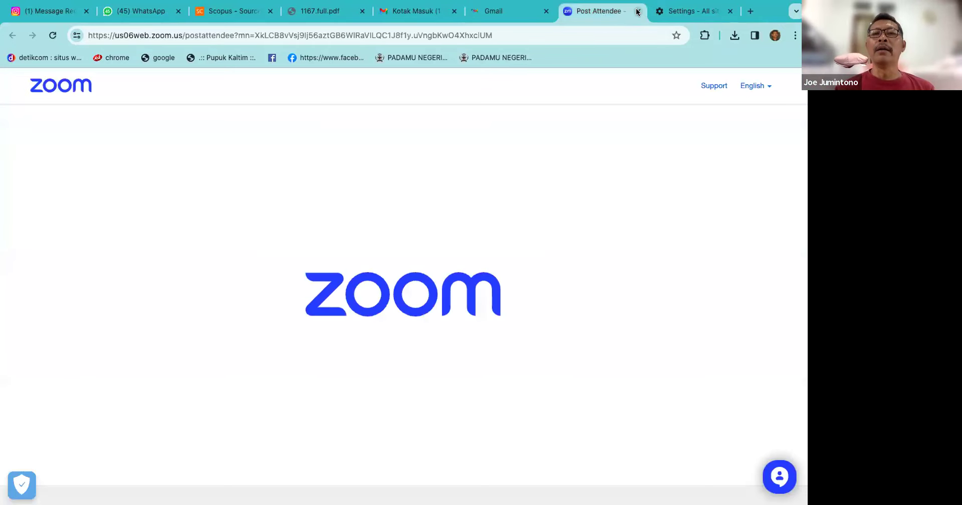
{"action": "left_click", "coordinate": [638, 11]}
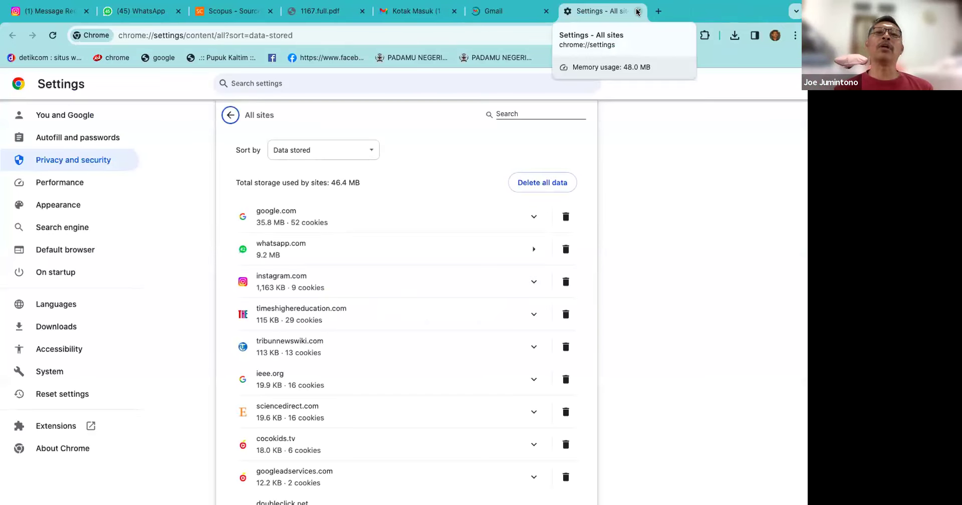
{"action": "left_click", "coordinate": [495, 15]}
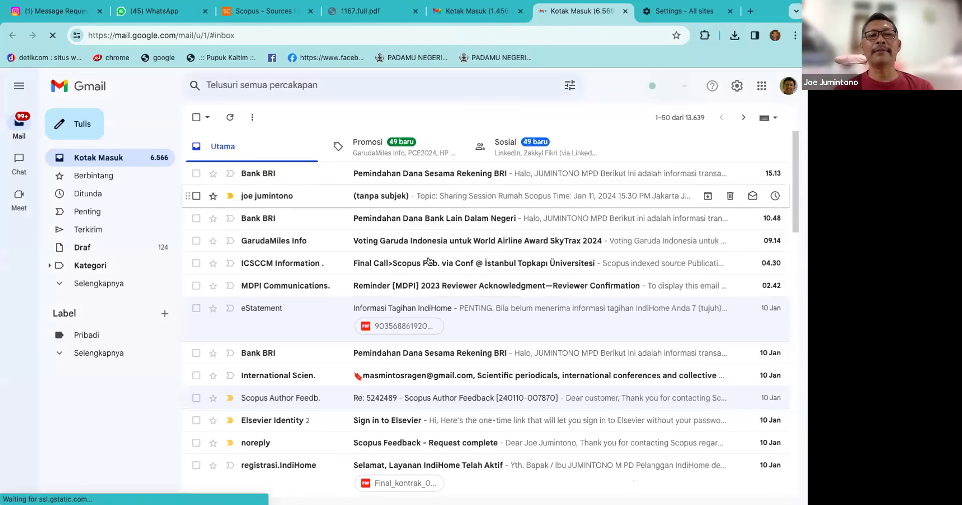
- Look through the recent messages in the second account's inbox, including the Scopus and journal notices
{"action": "scroll", "coordinate": [428, 260], "scroll_direction": "down", "scroll_amount": 2}
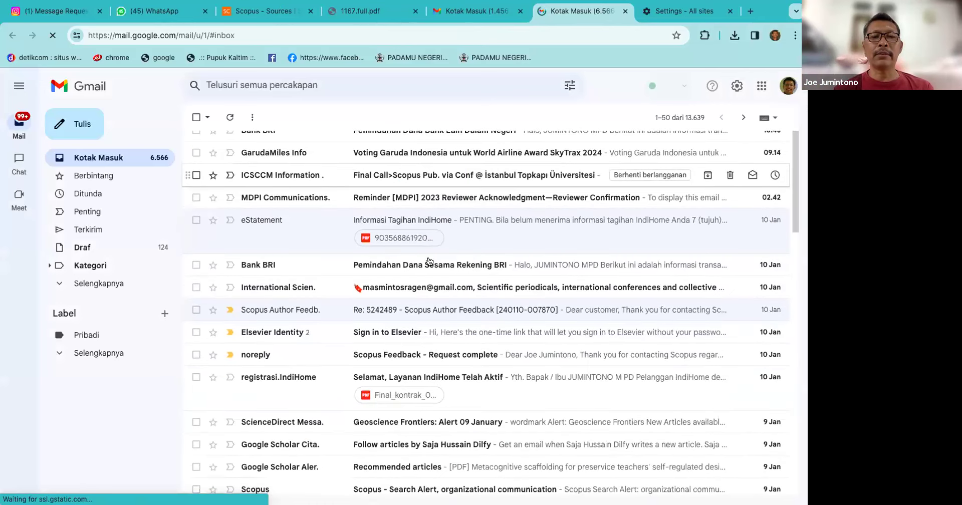
{"action": "scroll", "coordinate": [426, 266], "scroll_direction": "down", "scroll_amount": 1}
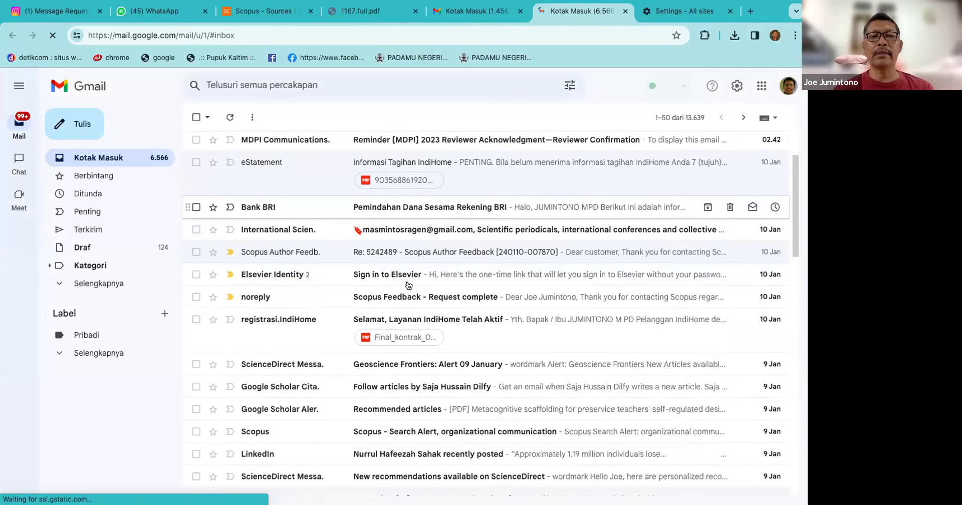
{"action": "scroll", "coordinate": [414, 303], "scroll_direction": "down", "scroll_amount": 2}
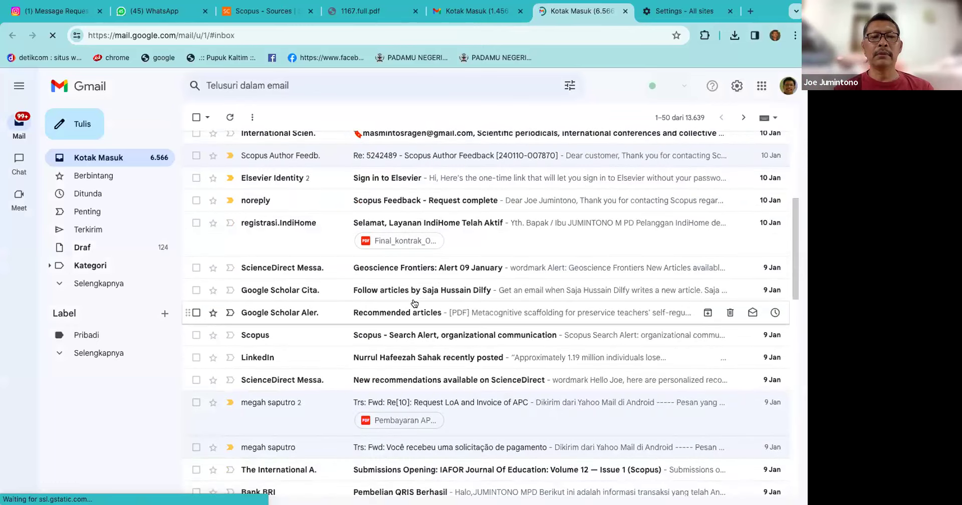
{"action": "scroll", "coordinate": [414, 304], "scroll_direction": "down", "scroll_amount": 1}
{"action": "scroll", "coordinate": [415, 303], "scroll_direction": "down", "scroll_amount": 1}
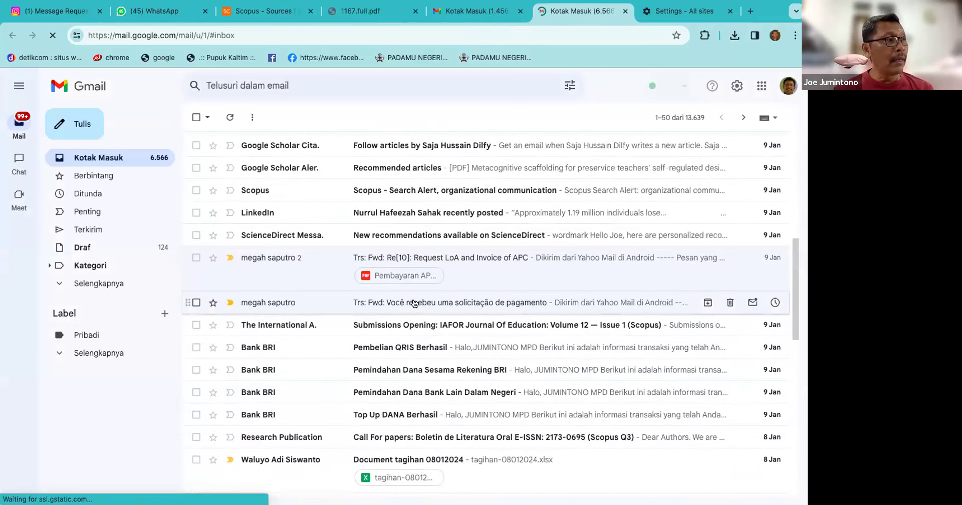
{"action": "scroll", "coordinate": [414, 303], "scroll_direction": "down", "scroll_amount": 4}
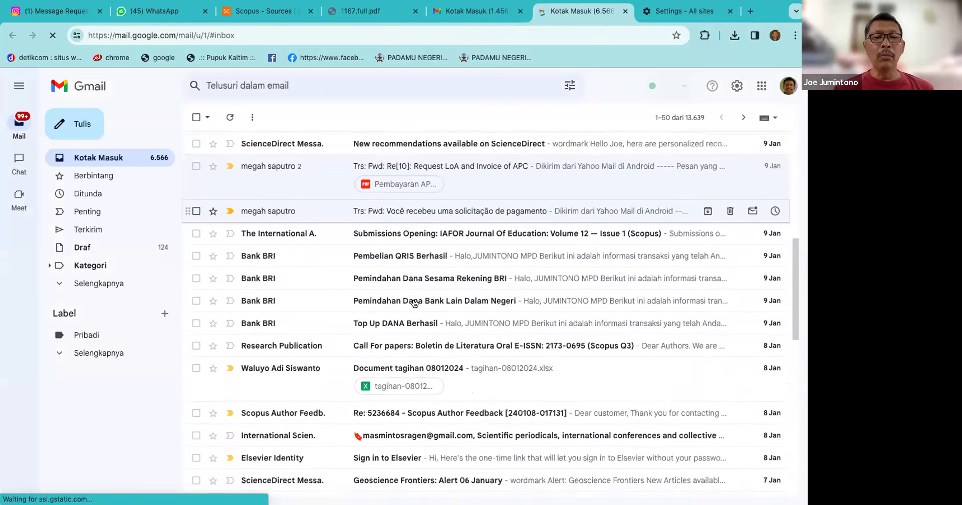
{"action": "scroll", "coordinate": [414, 303], "scroll_direction": "down", "scroll_amount": 2}
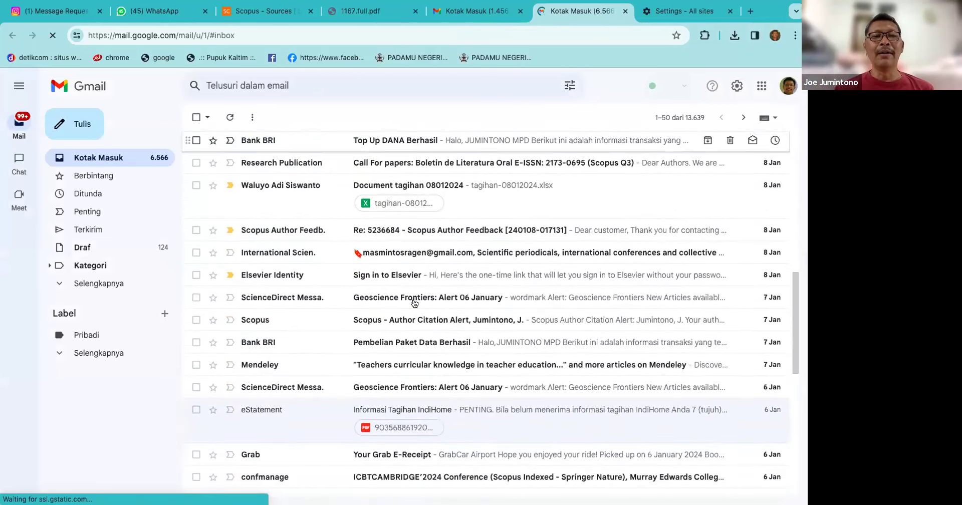
{"action": "scroll", "coordinate": [414, 303], "scroll_direction": "down", "scroll_amount": 1}
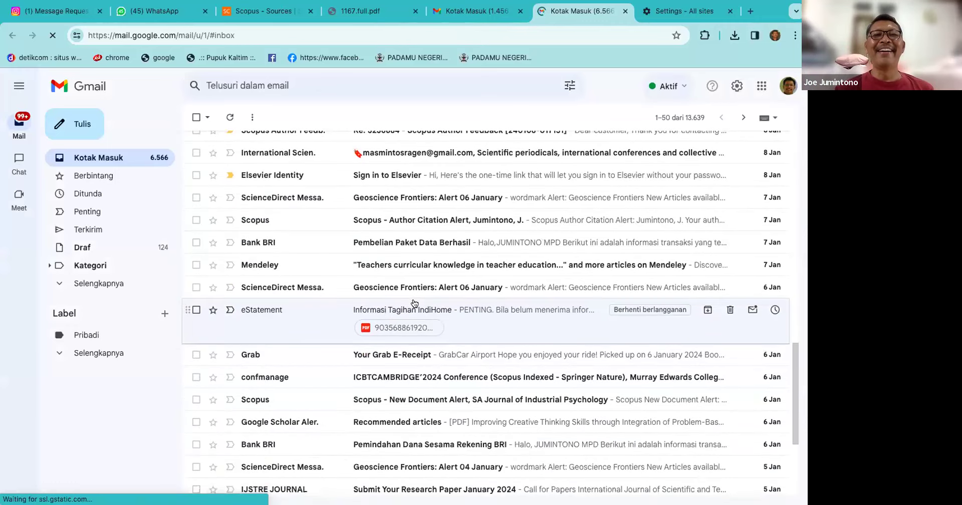
{"action": "scroll", "coordinate": [414, 303], "scroll_direction": "down", "scroll_amount": 2}
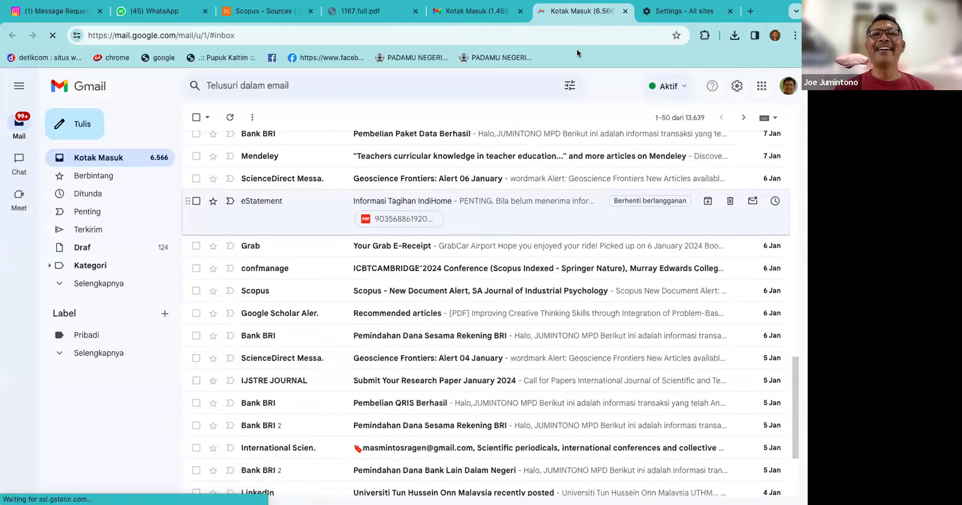
- Go back through the first mailbox to the Scopus source list, and switch to the outline document in Word
{"action": "left_click", "coordinate": [466, 13]}
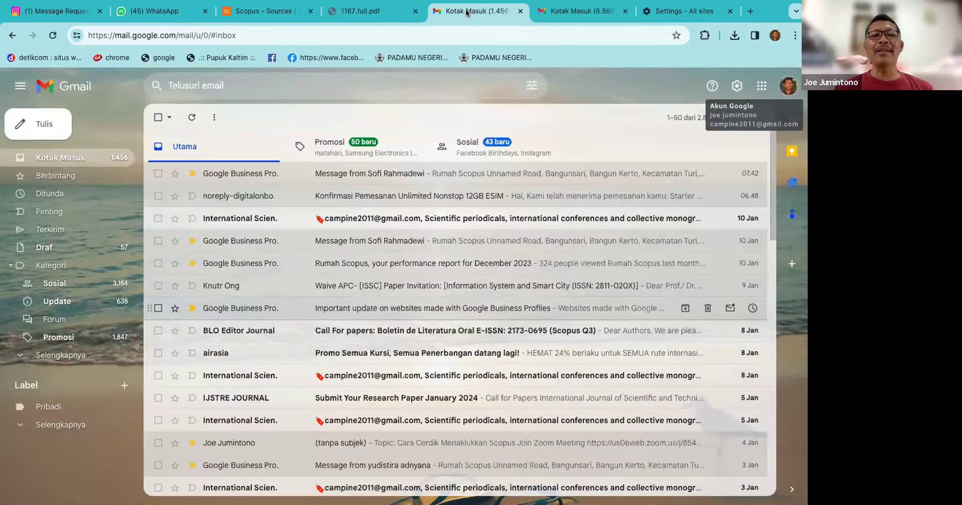
{"action": "left_click", "coordinate": [253, 11]}
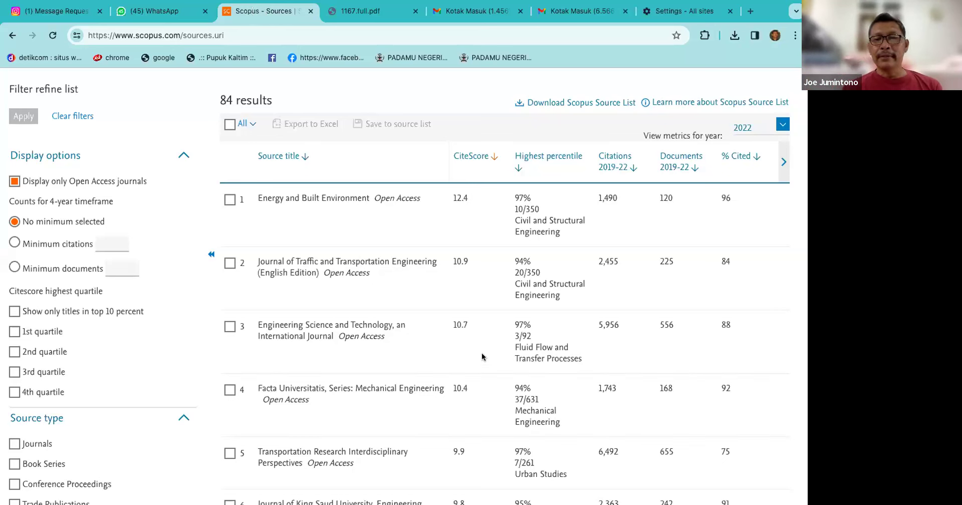
{"action": "mouse_move", "coordinate": [579, 488]}
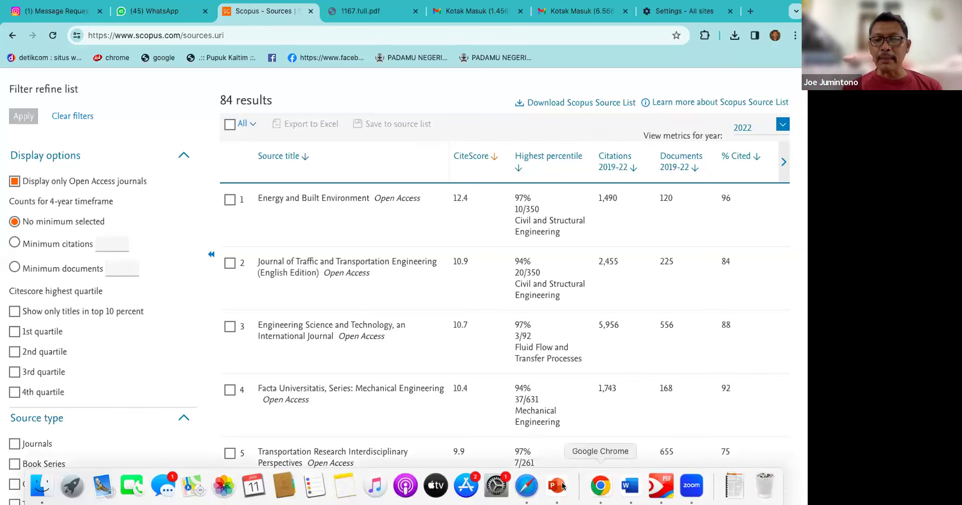
{"action": "left_click", "coordinate": [628, 487]}
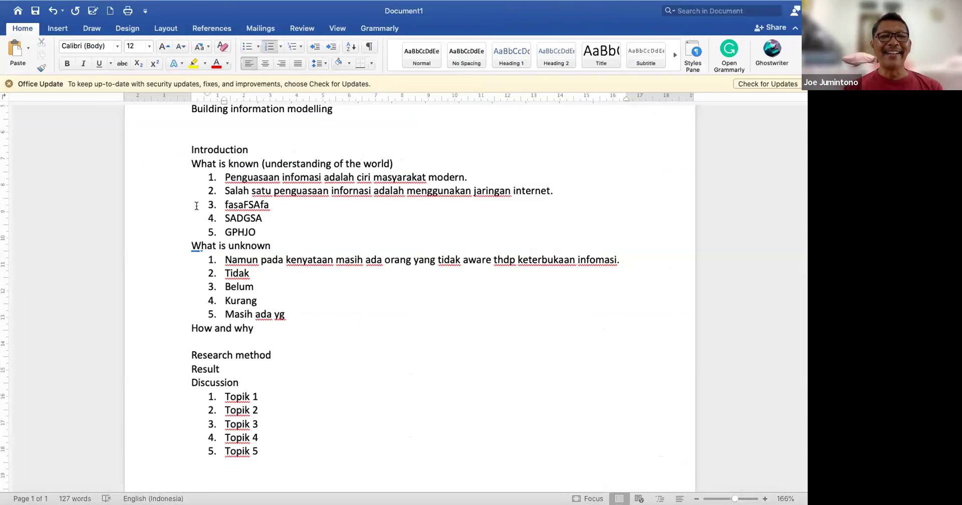
- Highlight the five numbered points under "What is unknown" and review the outline down to the Discussion topics
{"action": "left_click_drag", "start_coordinate": [136, 259], "coordinate": [139, 306]}
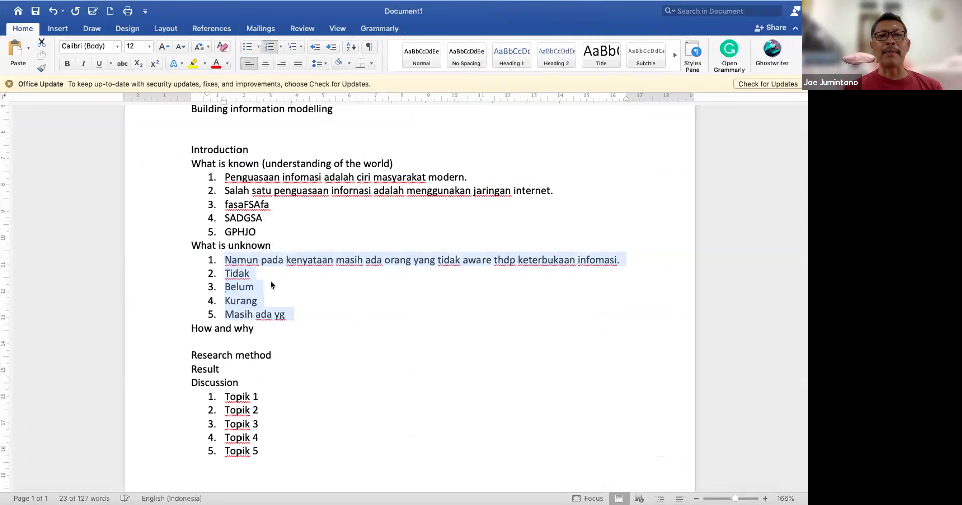
{"action": "scroll", "coordinate": [272, 284], "scroll_direction": "down", "scroll_amount": 2}
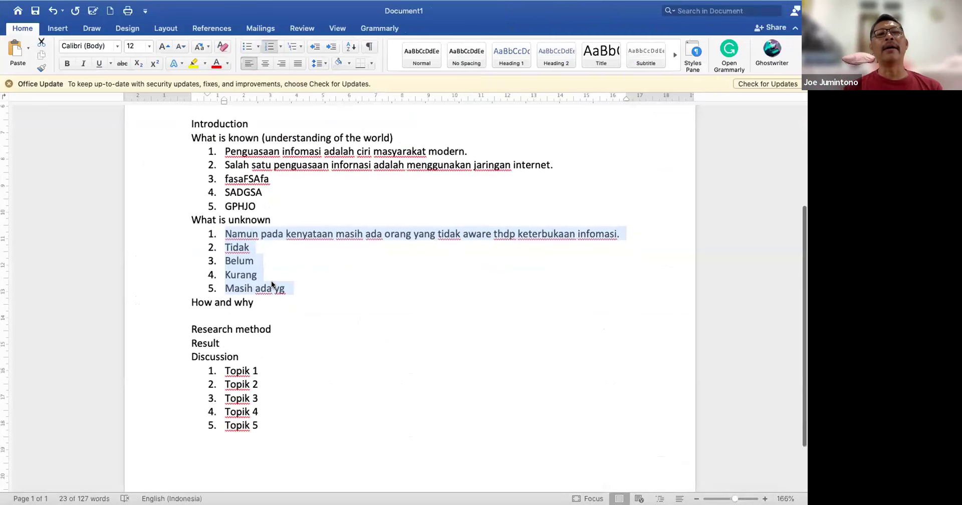
{"action": "scroll", "coordinate": [271, 281], "scroll_direction": "down", "scroll_amount": 2}
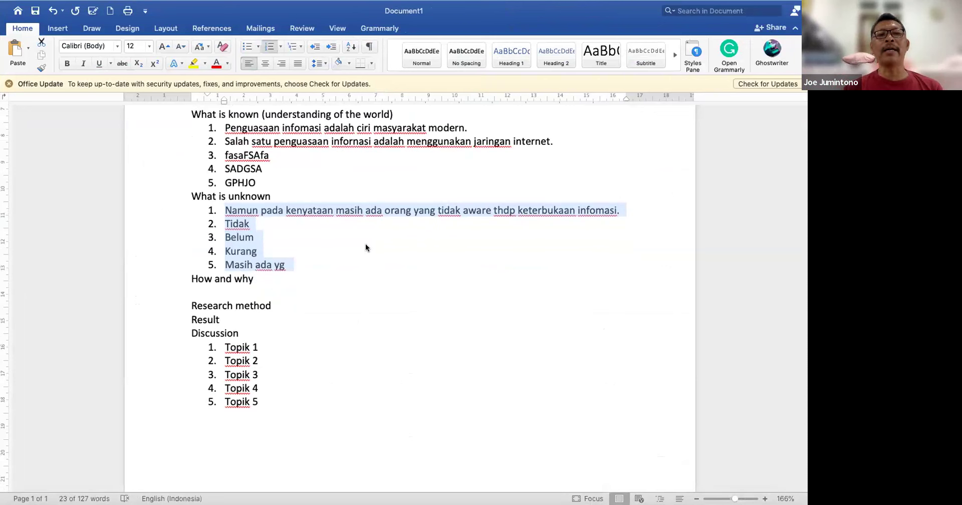
{"action": "left_click", "coordinate": [267, 234]}
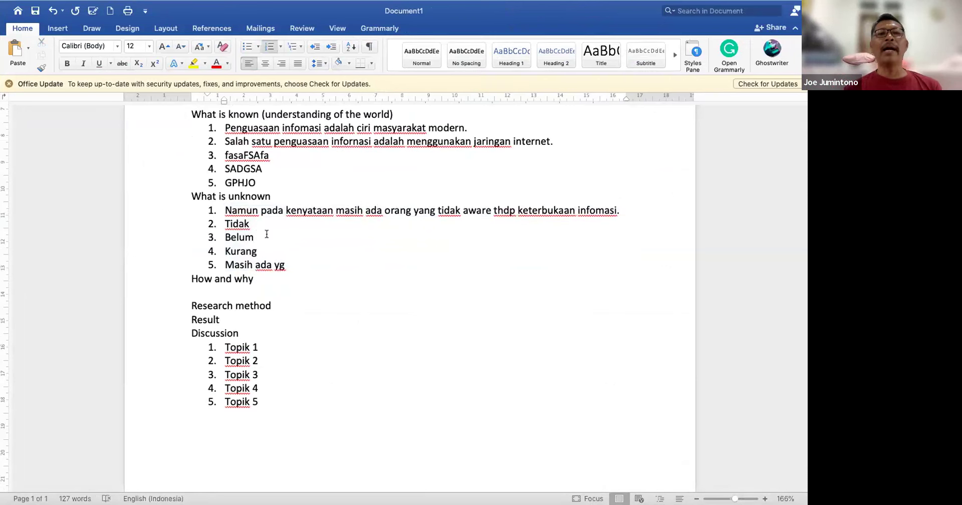
- Remove the numbering from the five points under "What is known" and add three "Q1" lines below the first sentence
{"action": "left_click_drag", "start_coordinate": [146, 125], "coordinate": [151, 189]}
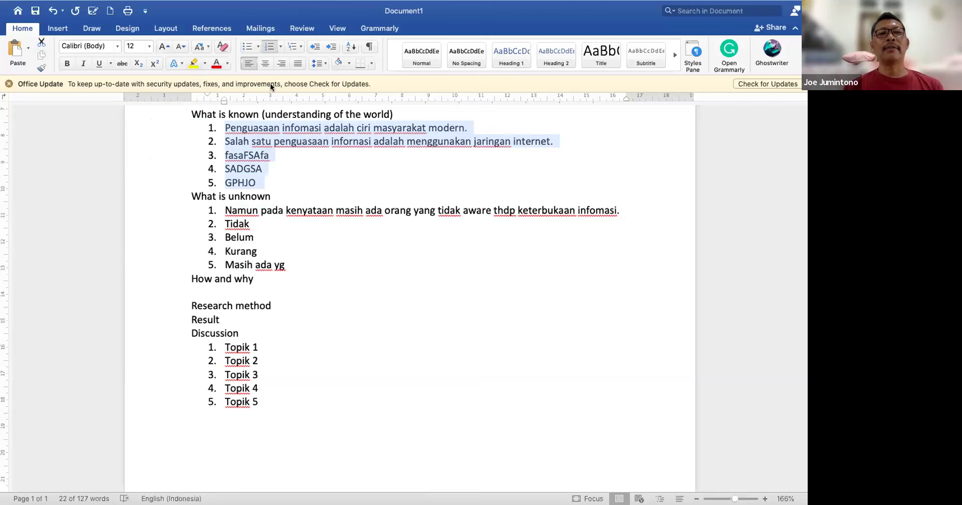
{"action": "left_click", "coordinate": [266, 49]}
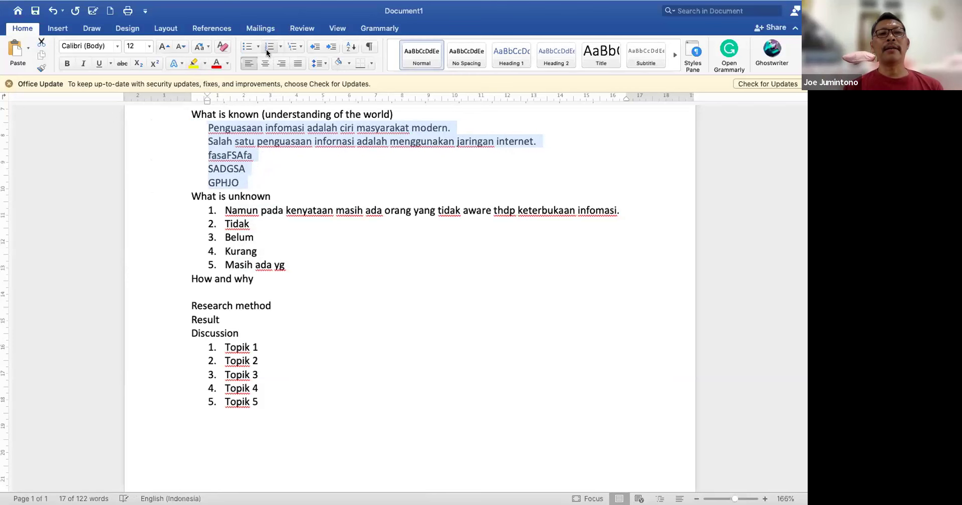
{"action": "left_click", "coordinate": [452, 128]}
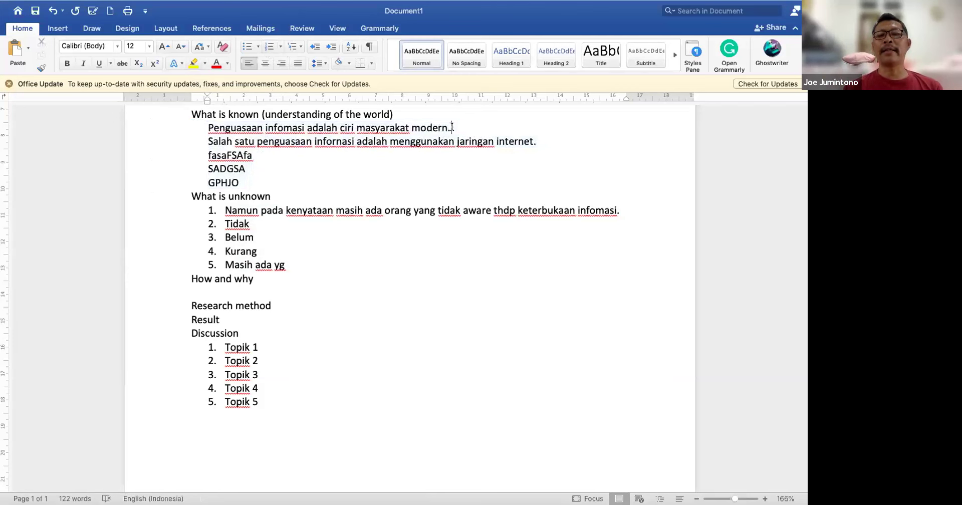
{"action": "key", "text": "Return"}
{"action": "key", "text": "Return"}
{"action": "key", "text": "Return"}
{"action": "left_click", "coordinate": [209, 141]}
{"action": "type", "text": "Q1 Q1"}
{"action": "key", "text": "Down"}
{"action": "type", "text": "Q1"}
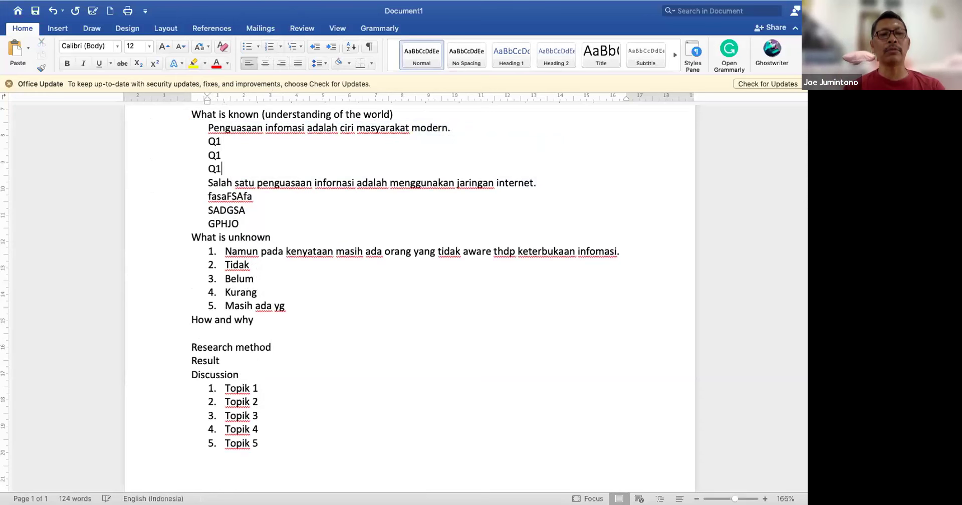
- Add a fourth "Q1" line beneath the first sentence under "What is known"
{"action": "key", "text": "Return"}
{"action": "type", "text": "q"}
{"action": "key", "text": "BackSpace"}
{"action": "type", "text": "Q1"}
{"action": "key", "text": "shift+Down"}
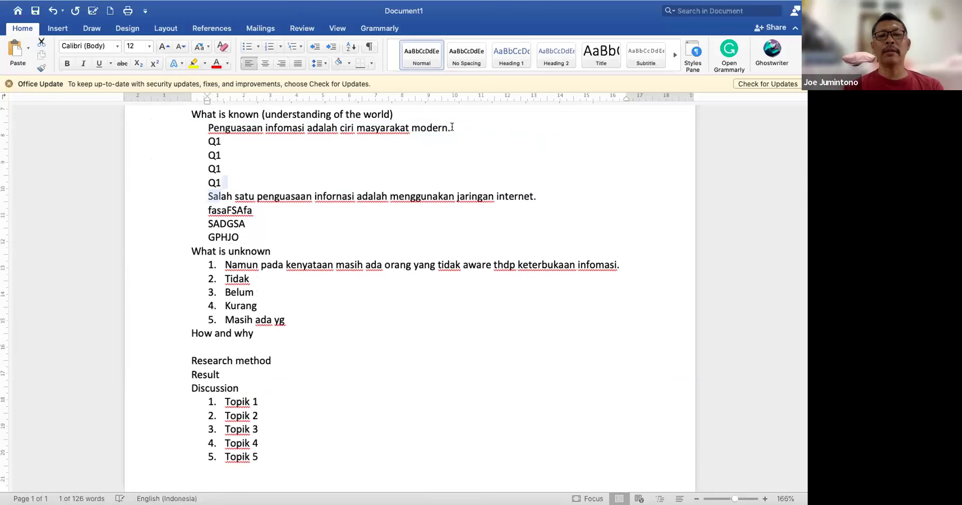
{"action": "key", "text": "shift+Up"}
{"action": "key", "text": "Right"}
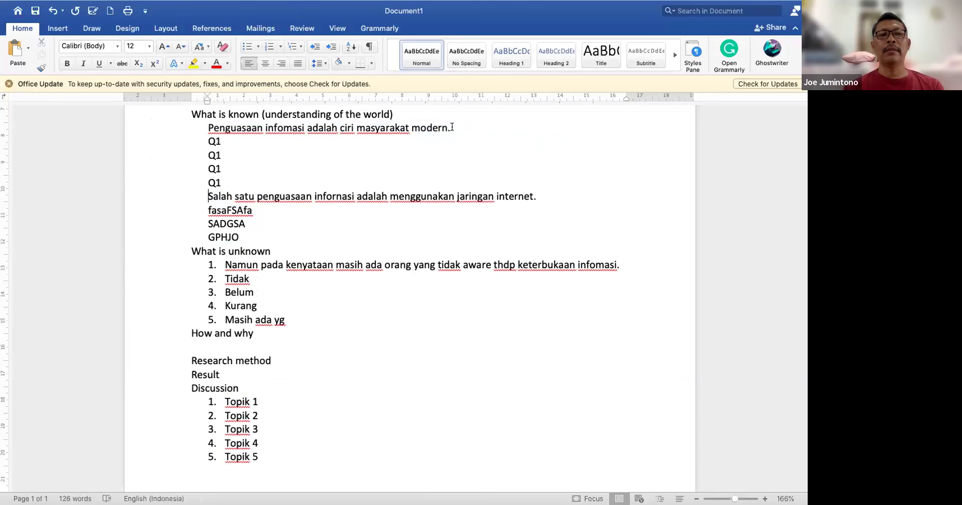
- Insert the line "5-15 sitasi ref terbaik" between the fourth "Q1" line and the second sentence
{"action": "key", "text": "Return"}
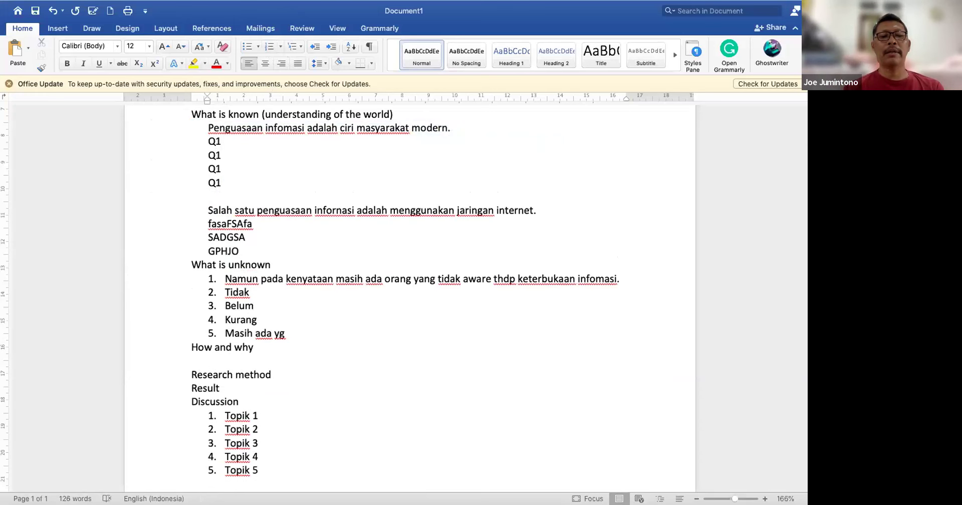
{"action": "type", "text": "5-15 sidr r"}
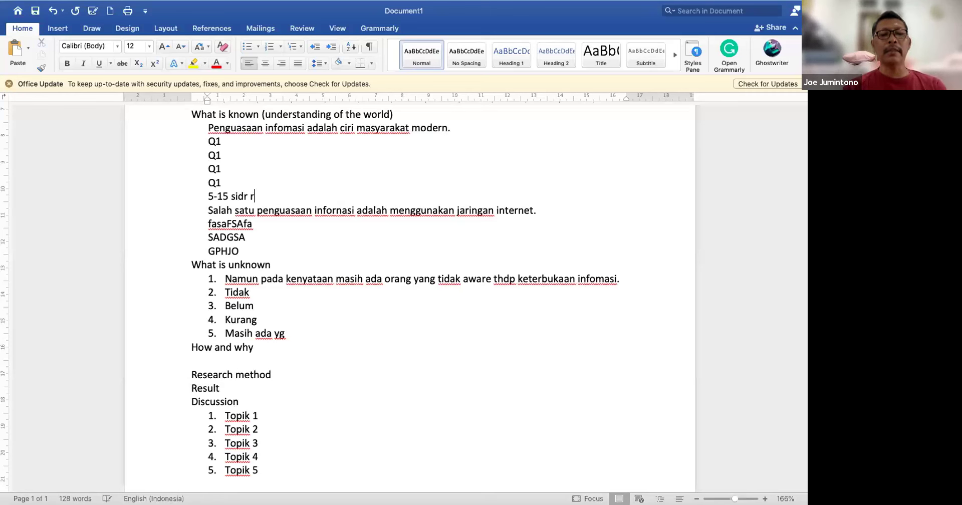
{"action": "type", "text": "ef terbaik"}
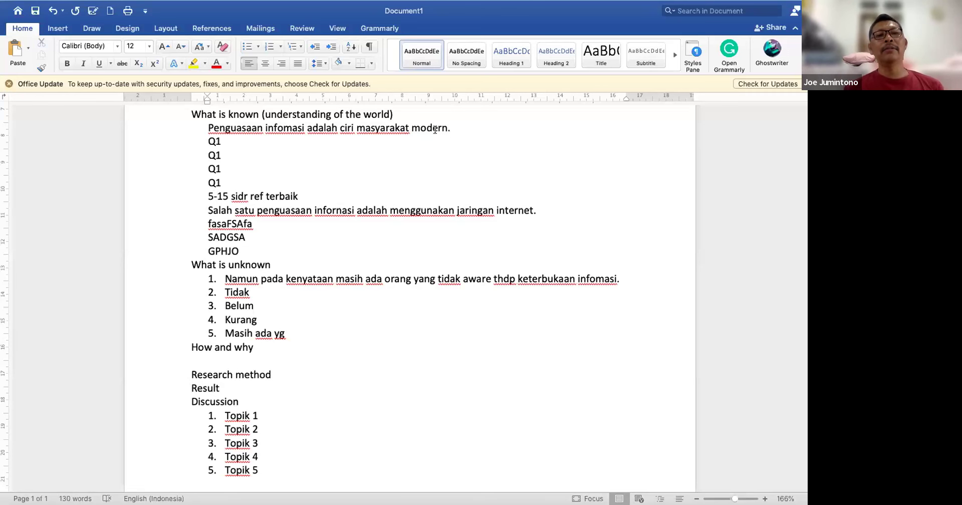
{"action": "double_click", "coordinate": [240, 195]}
{"action": "type", "text": "s itasi"}
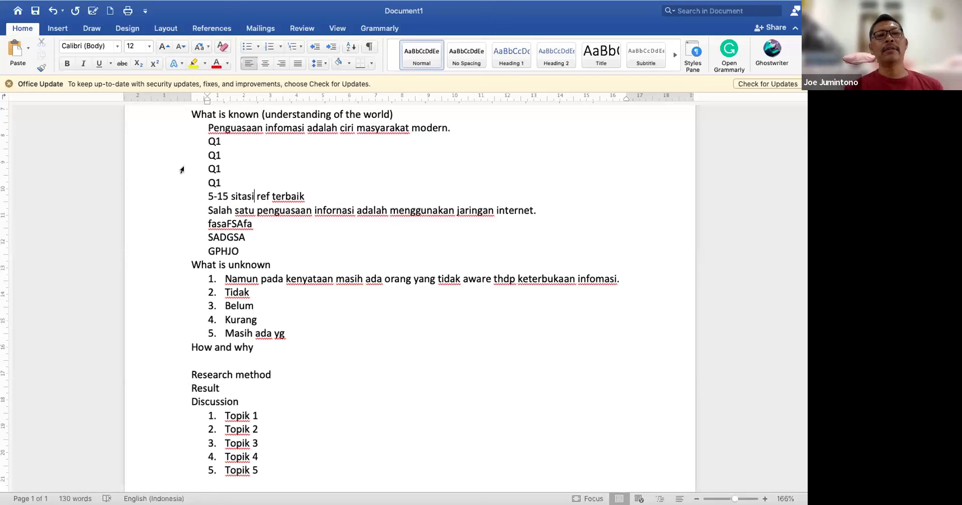
- Copy the four "Q1" lines and the "5-15 sitasi ref terbaik" line to below the second sentence, ending in "jaringan internet"
{"action": "left_click", "coordinate": [538, 210]}
{"action": "key", "text": "Return"}
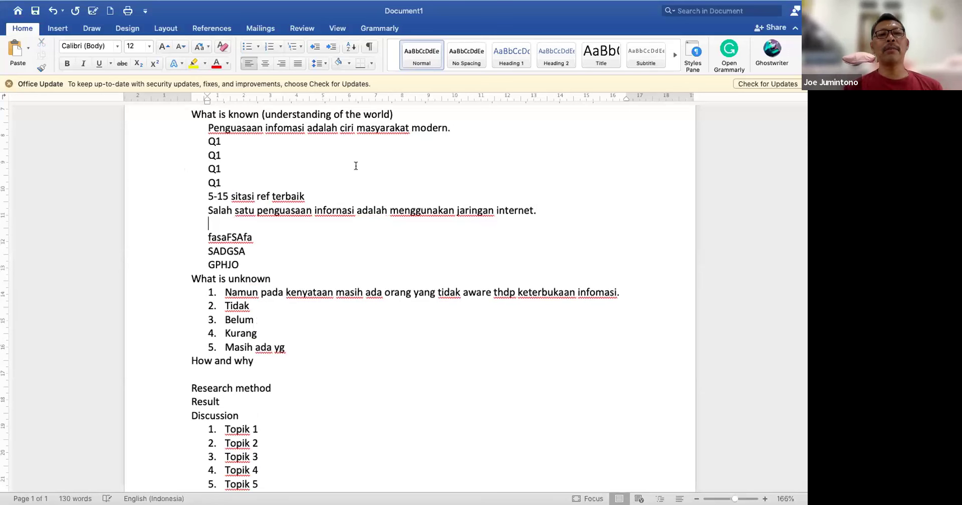
{"action": "left_click_drag", "start_coordinate": [176, 145], "coordinate": [180, 196]}
{"action": "key", "text": "super+c"}
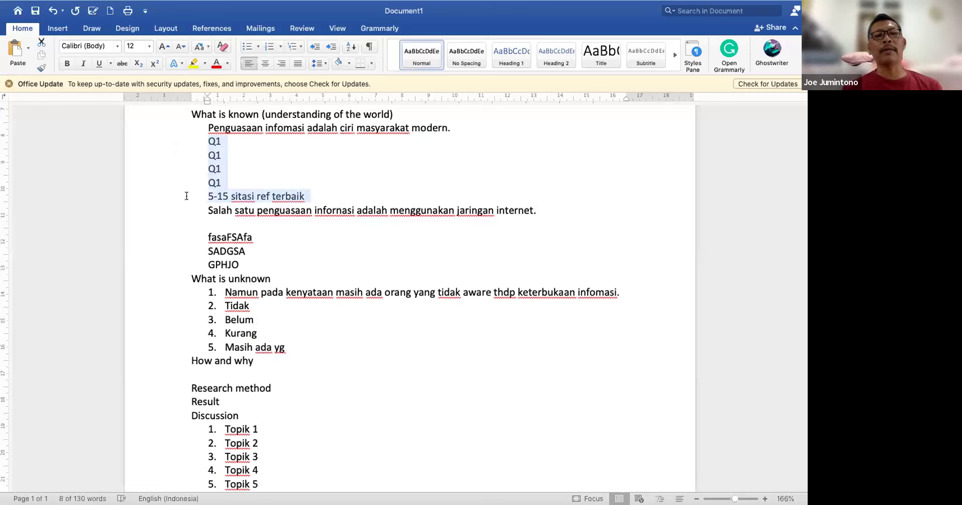
{"action": "left_click", "coordinate": [195, 221]}
{"action": "left_click", "coordinate": [181, 224]}
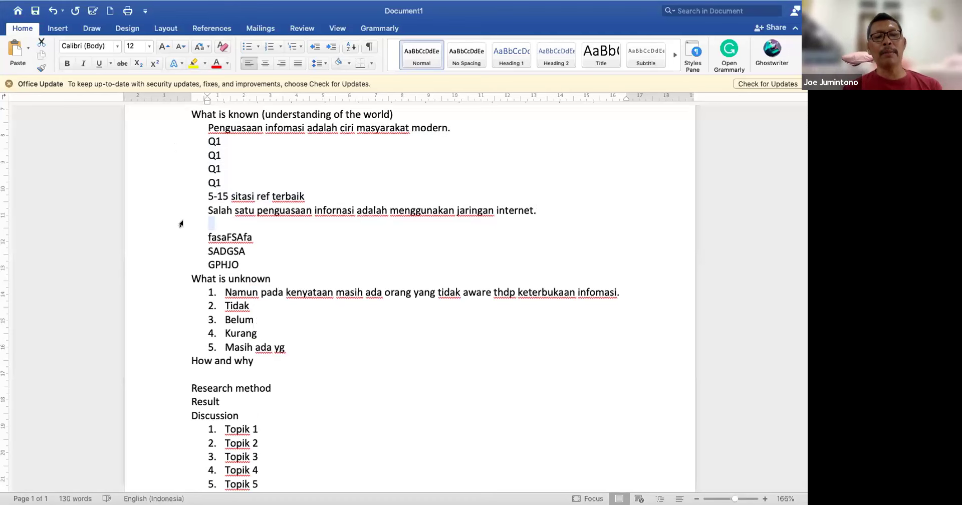
{"action": "key", "text": "super+v"}
- Paste the same block of "Q1" lines and "5-15 sitasi ref terbaik" beneath "fasaFSAfa", "SADGSA" and "GPHJO"
{"action": "left_click", "coordinate": [265, 293]}
{"action": "key", "text": "Return"}
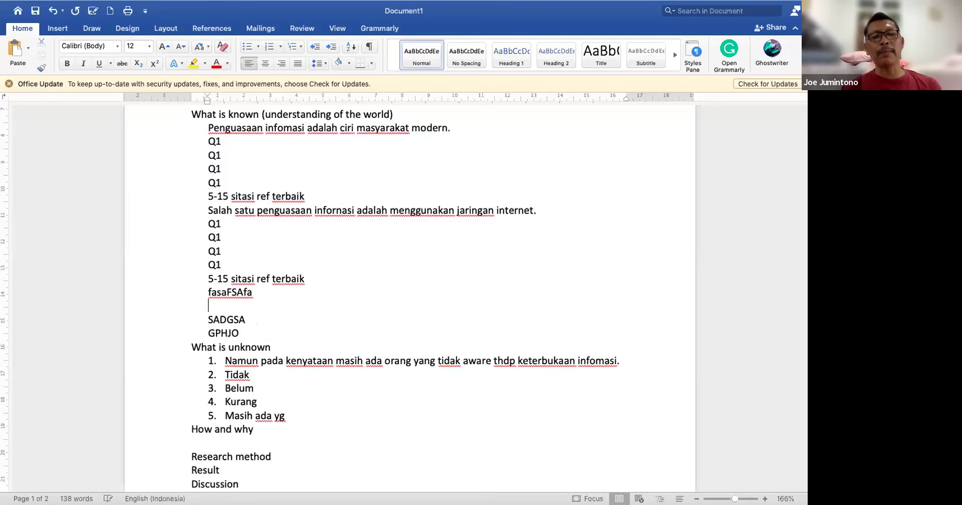
{"action": "key", "text": "super+v"}
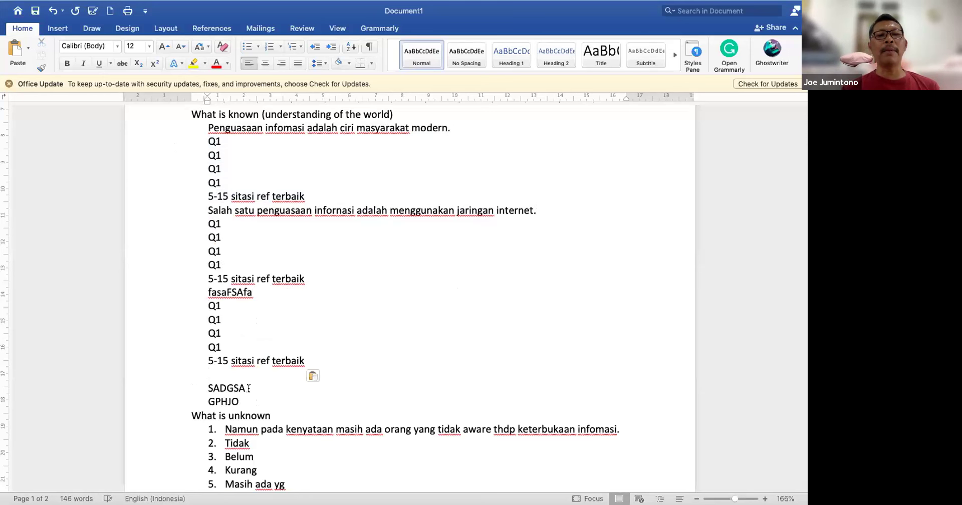
{"action": "key", "text": "Return"}
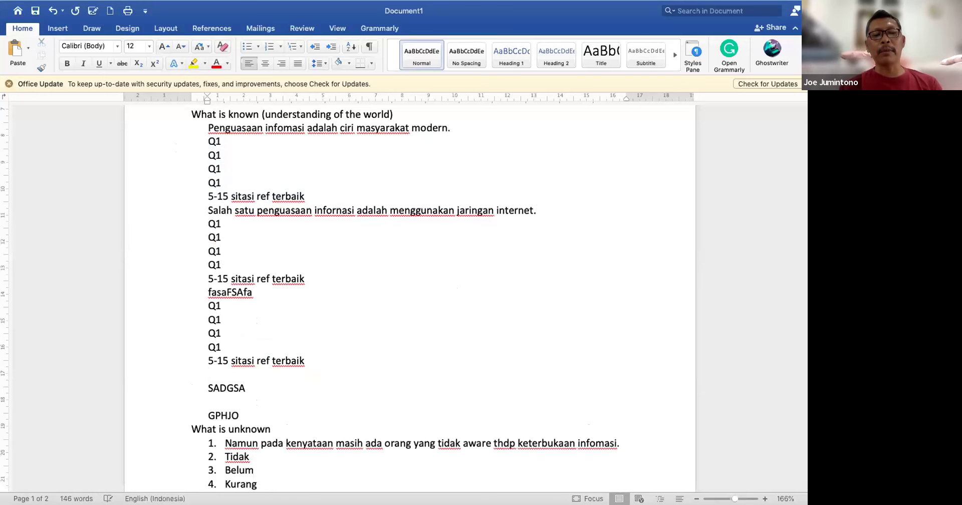
{"action": "key", "text": "super+v"}
{"action": "scroll", "coordinate": [249, 389], "scroll_direction": "down", "scroll_amount": 4}
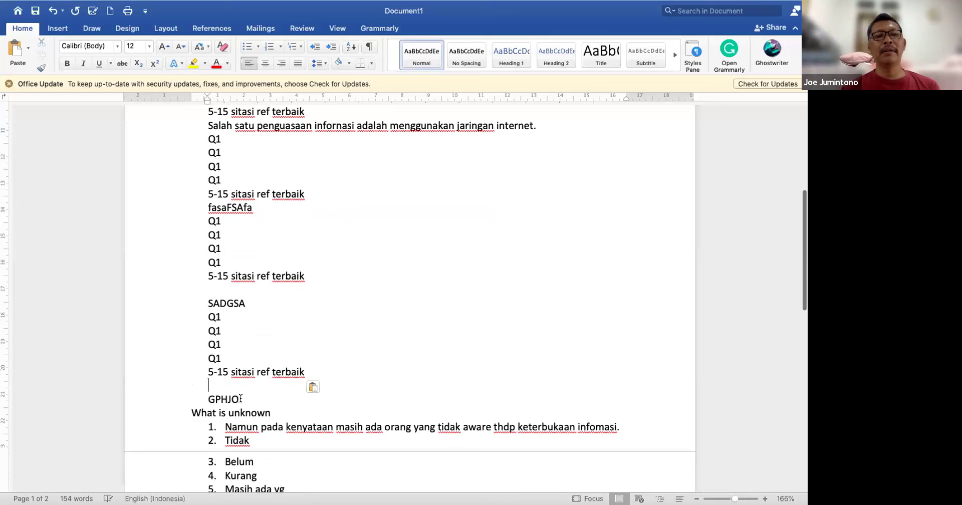
{"action": "left_click", "coordinate": [241, 399]}
{"action": "key", "text": "Return"}
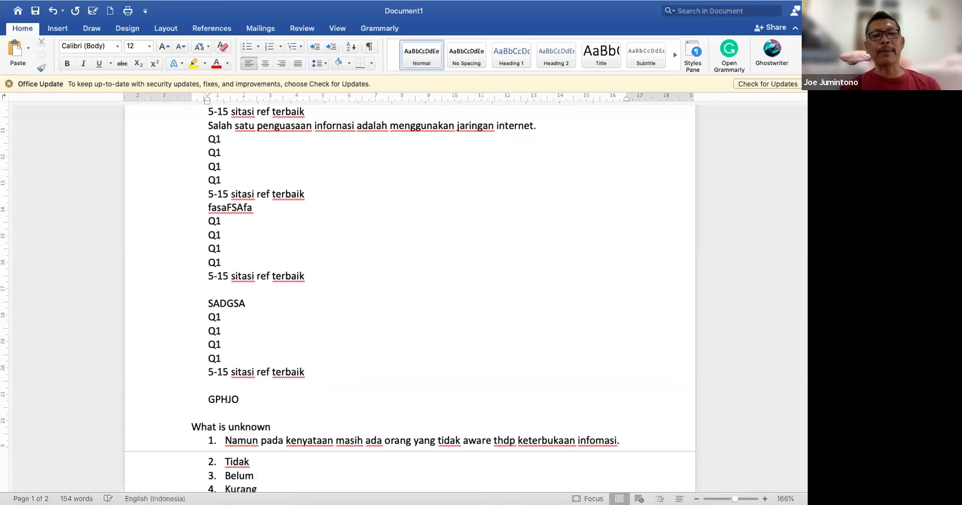
{"action": "key", "text": "super+v"}
- Review the expanded outline, highlighting the first sentence under "What is known" and checking its citation line
{"action": "scroll", "coordinate": [510, 442], "scroll_direction": "down", "scroll_amount": 3}
{"action": "scroll", "coordinate": [203, 242], "scroll_direction": "up", "scroll_amount": 5}
{"action": "scroll", "coordinate": [204, 242], "scroll_direction": "up", "scroll_amount": 4}
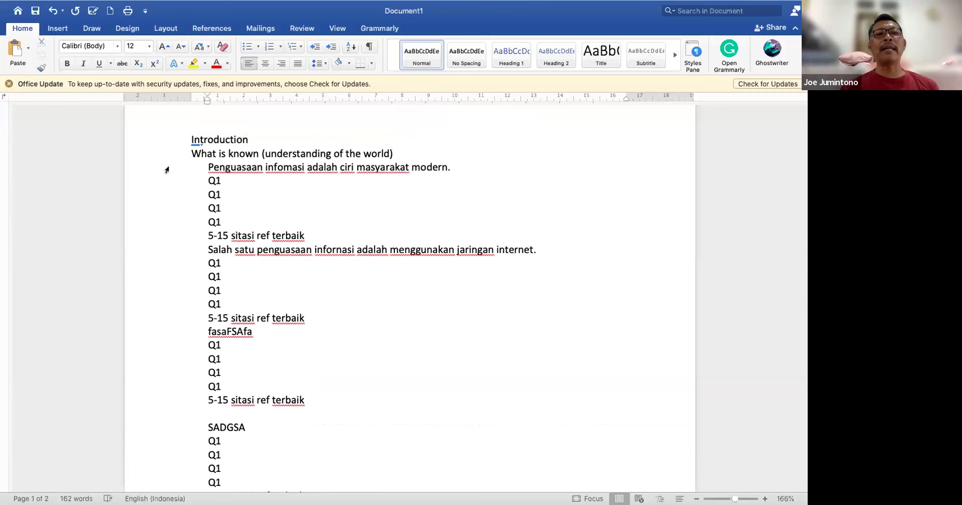
{"action": "left_click", "coordinate": [193, 167]}
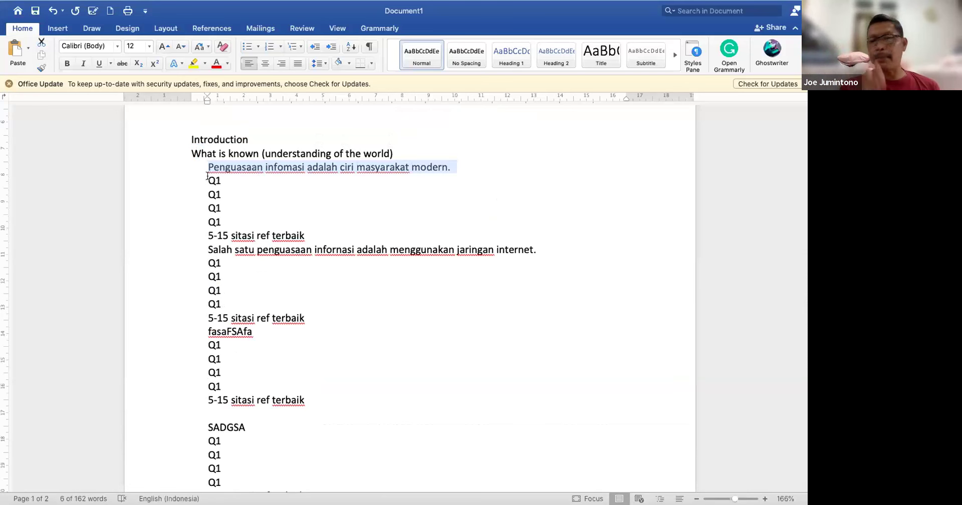
{"action": "left_click", "coordinate": [303, 233]}
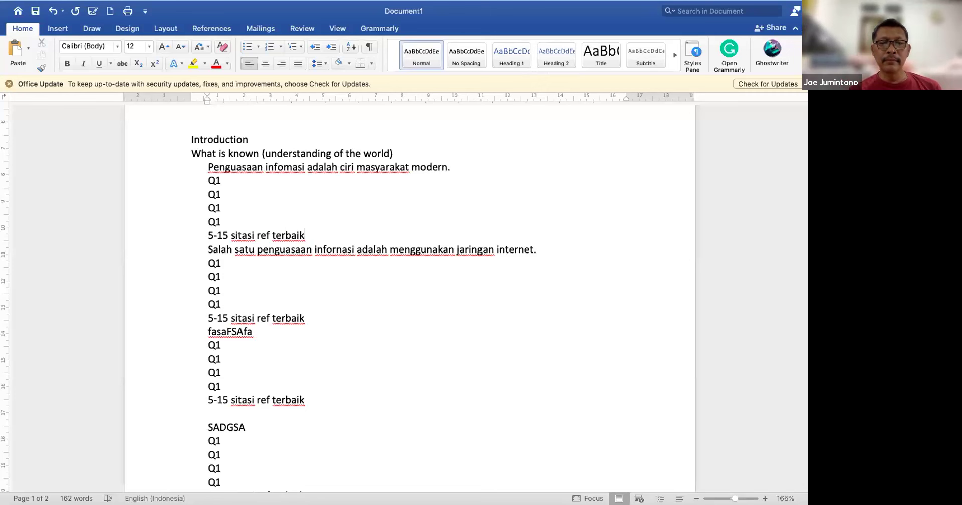
- Switch to the Scopus sources page in Chrome and go to the Scopus search form
{"action": "mouse_move", "coordinate": [374, 501]}
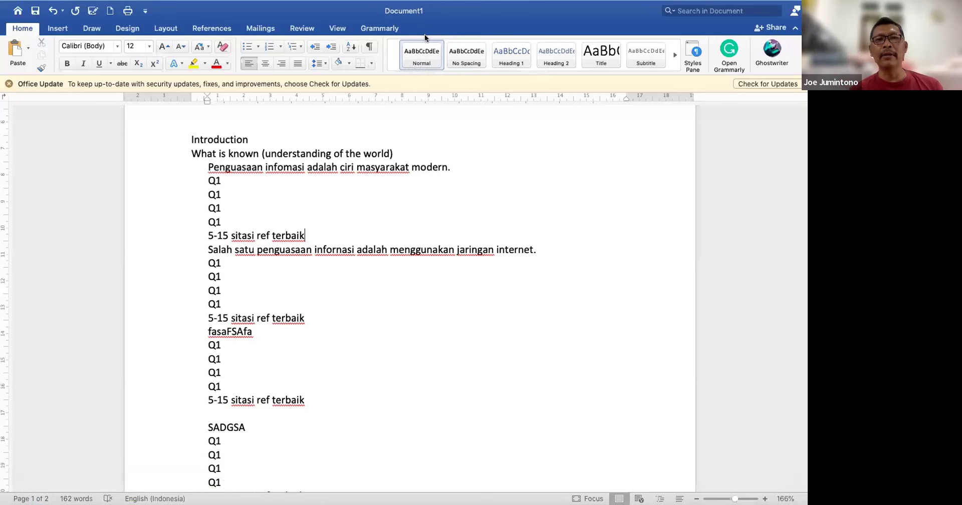
{"action": "mouse_move", "coordinate": [556, 501]}
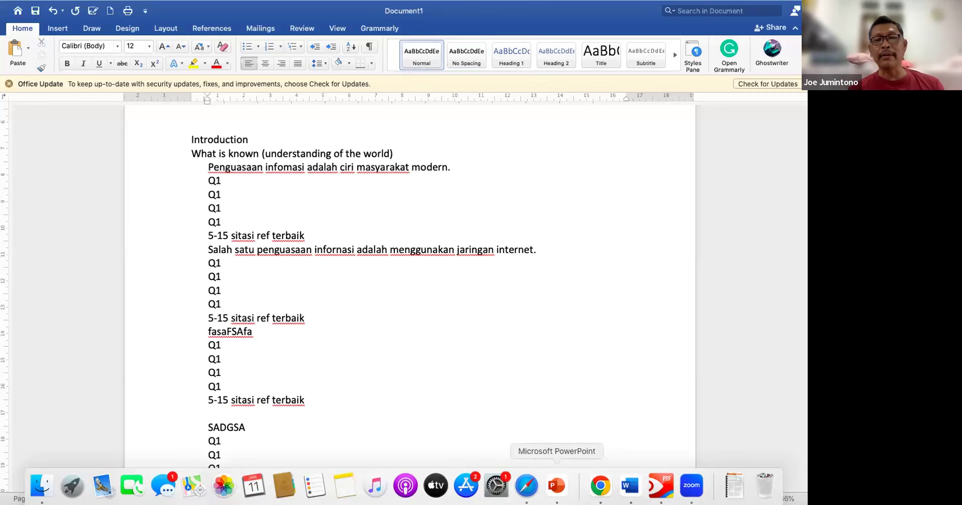
{"action": "left_click", "coordinate": [601, 485]}
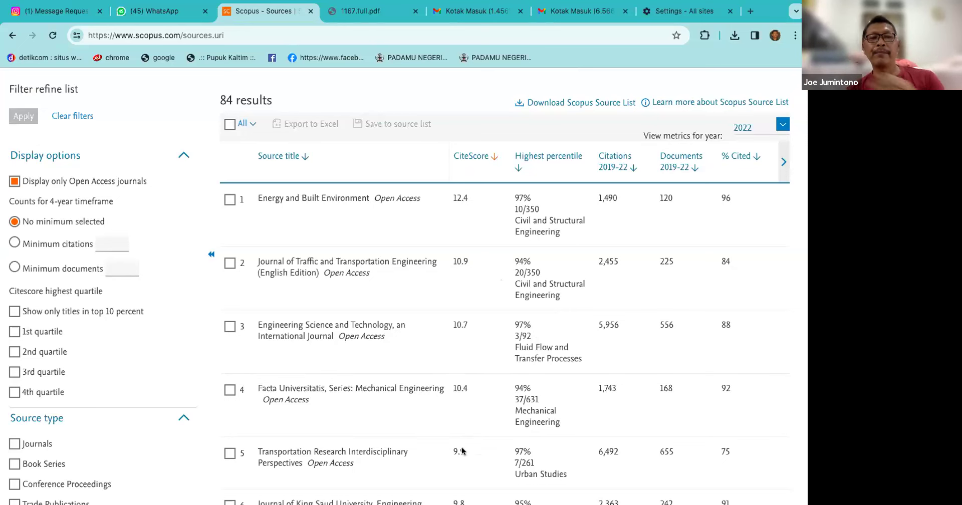
{"action": "mouse_move", "coordinate": [460, 501]}
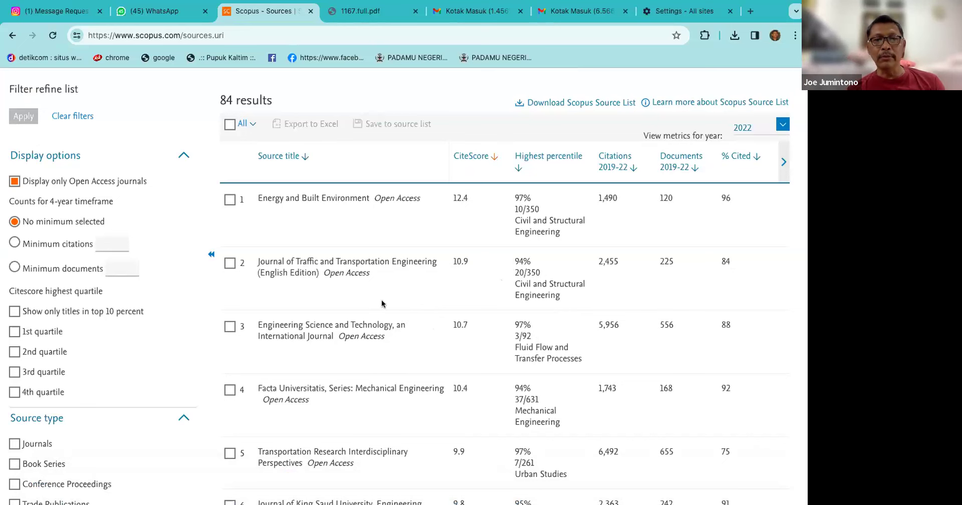
{"action": "scroll", "coordinate": [359, 282], "scroll_direction": "up", "scroll_amount": 5}
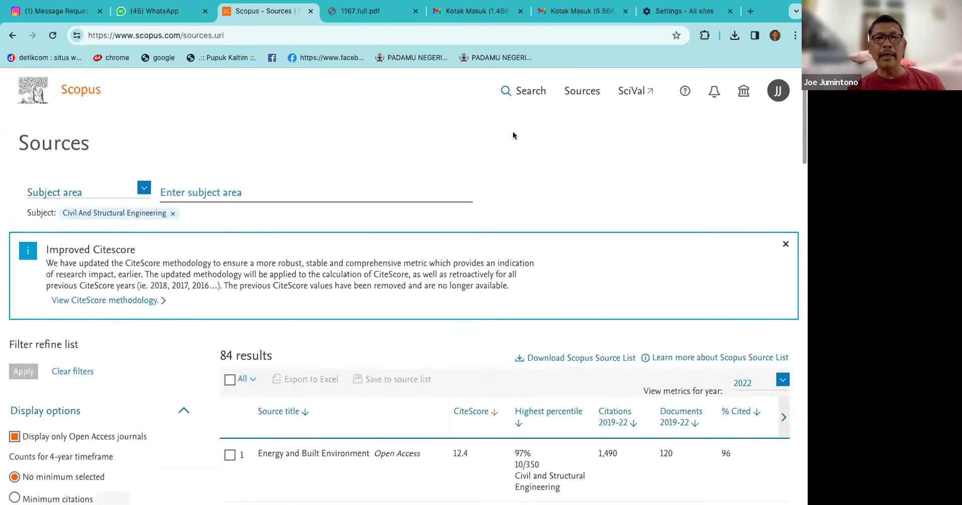
{"action": "left_click", "coordinate": [530, 97]}
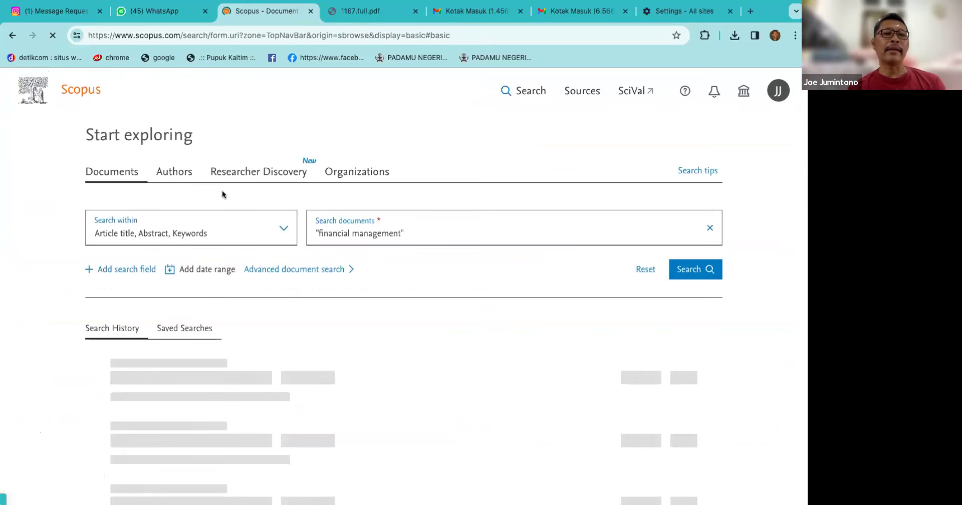
- Search Scopus authors by the author's last name and open the matching author's profile
{"action": "left_click", "coordinate": [172, 171]}
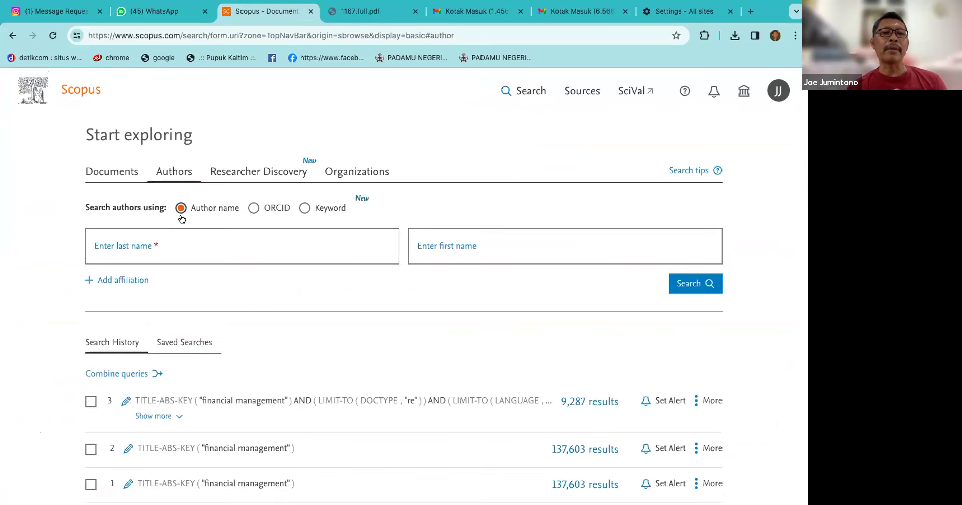
{"action": "left_click", "coordinate": [140, 256]}
{"action": "type", "text": "jumintono"}
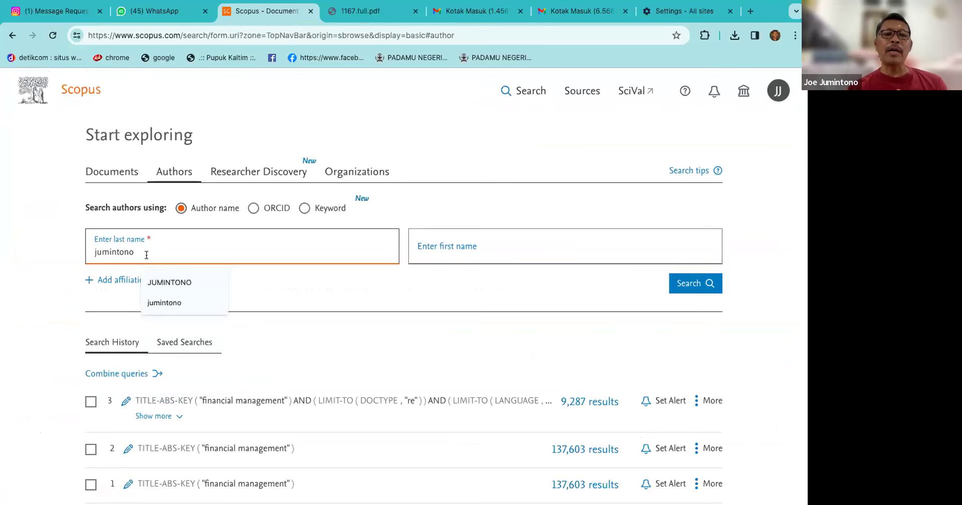
{"action": "left_click", "coordinate": [169, 282]}
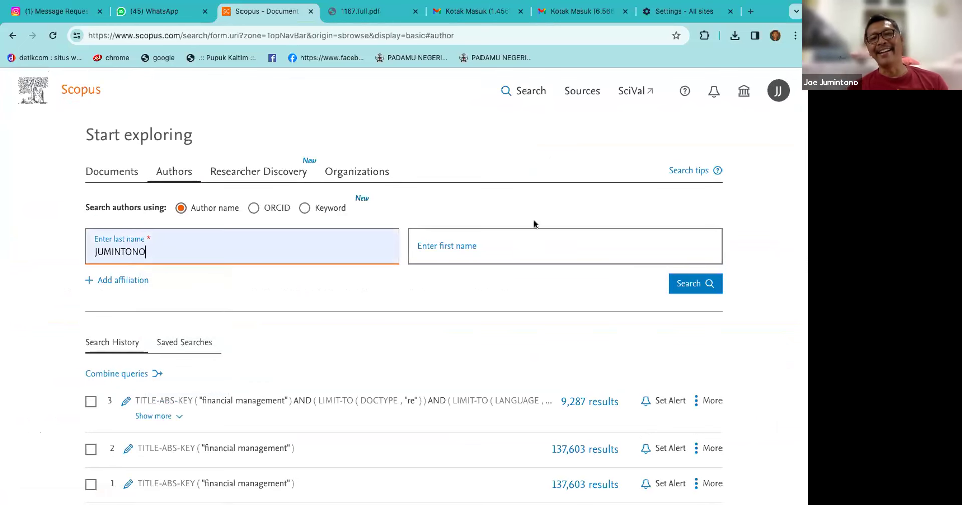
{"action": "left_click", "coordinate": [667, 288]}
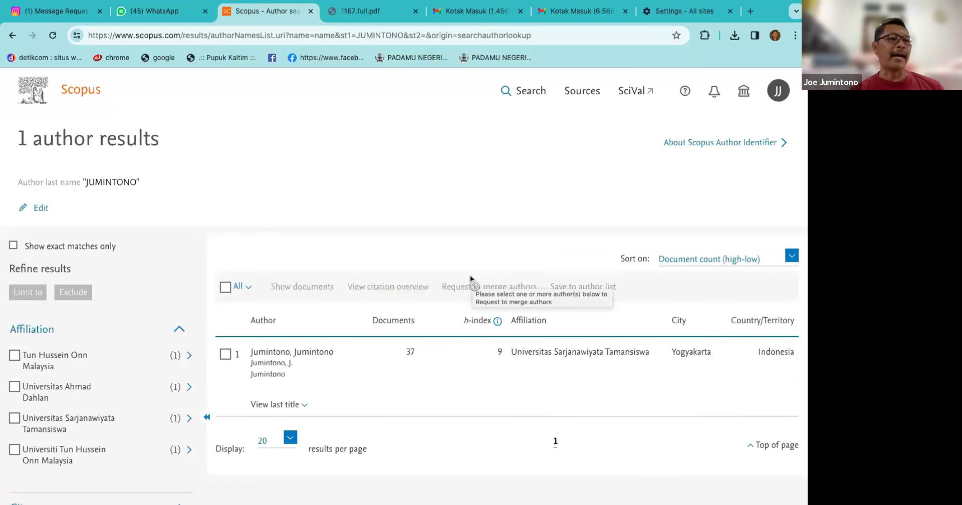
{"action": "left_click", "coordinate": [316, 354]}
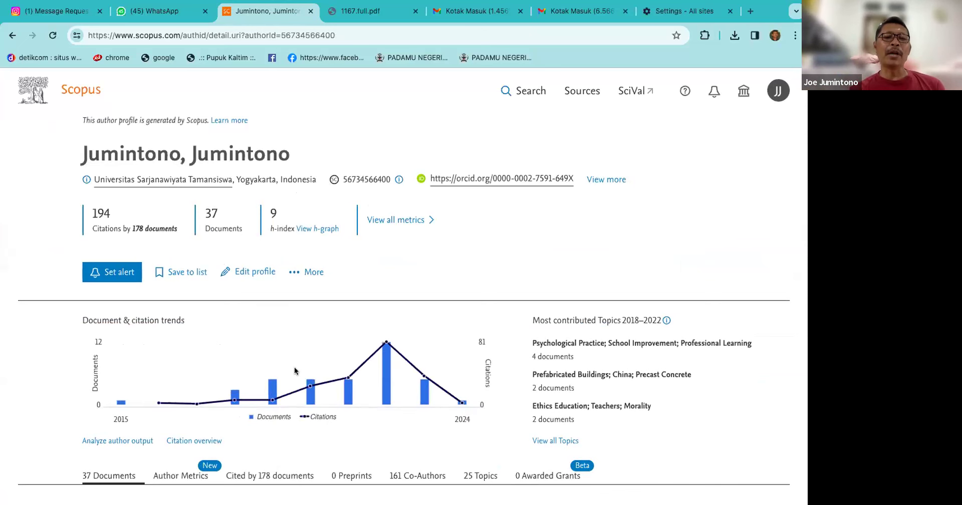
- Look over the author's document and citation trends and the first page of listed publications
{"action": "mouse_move", "coordinate": [295, 369]}
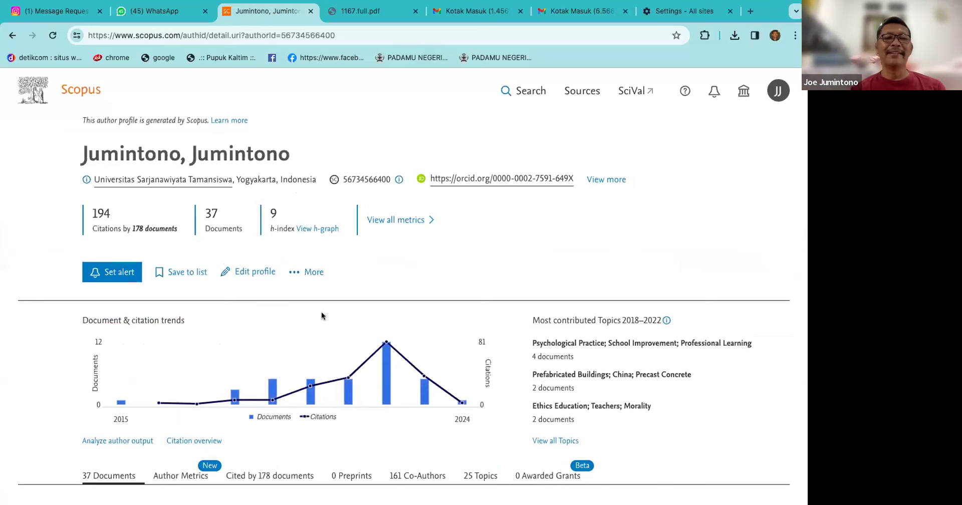
{"action": "scroll", "coordinate": [322, 316], "scroll_direction": "down", "scroll_amount": 6}
{"action": "scroll", "coordinate": [260, 243], "scroll_direction": "down", "scroll_amount": 1}
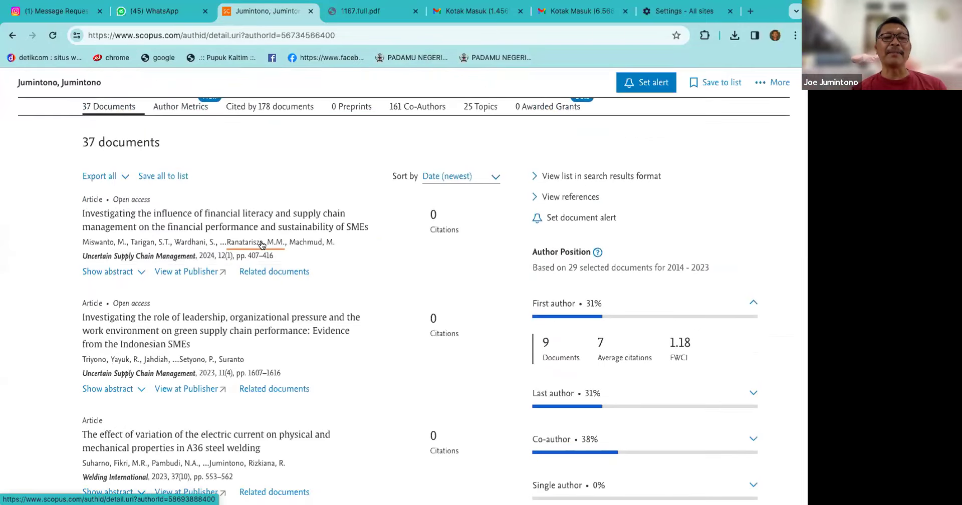
{"action": "scroll", "coordinate": [271, 331], "scroll_direction": "down", "scroll_amount": 15}
{"action": "scroll", "coordinate": [271, 337], "scroll_direction": "down", "scroll_amount": 7}
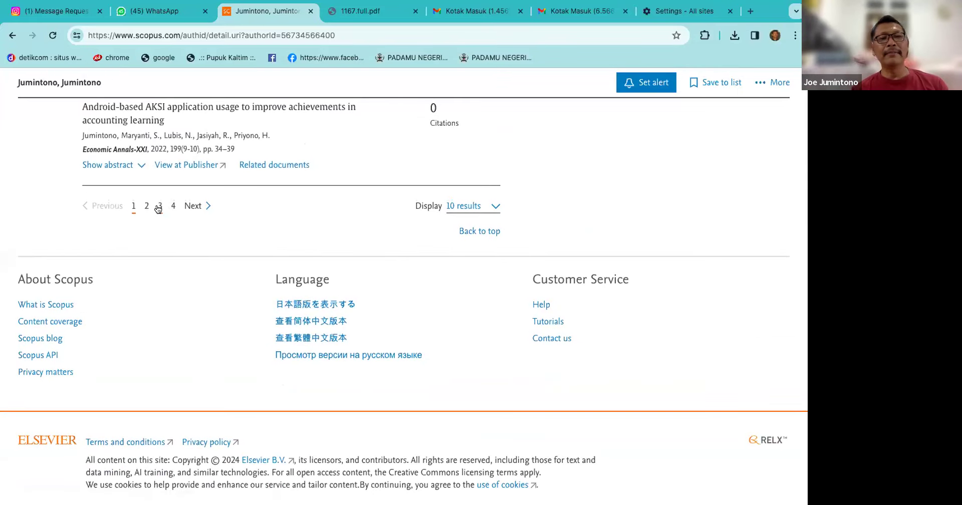
- Go to page 3 of the author's documents and open the article on progressive muscle relaxation with video-based learning
{"action": "left_click", "coordinate": [158, 206]}
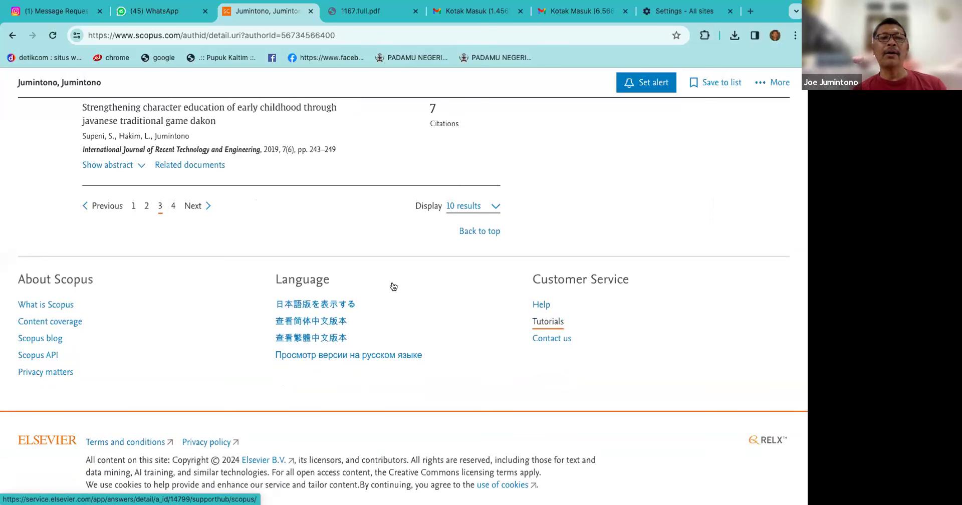
{"action": "scroll", "coordinate": [194, 186], "scroll_direction": "up", "scroll_amount": 2}
{"action": "scroll", "coordinate": [193, 186], "scroll_direction": "up", "scroll_amount": 4}
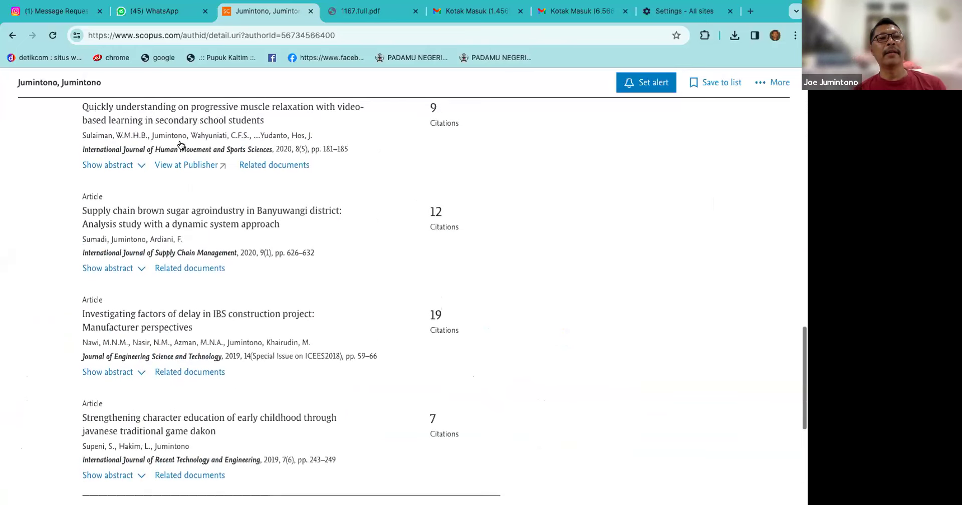
{"action": "left_click", "coordinate": [169, 118]}
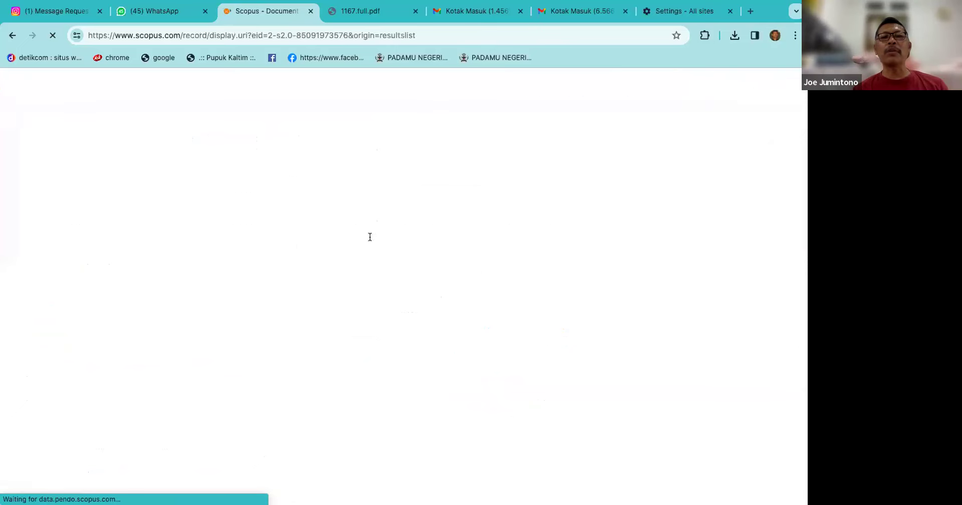
{"action": "key", "text": "ctrl+super+f"}
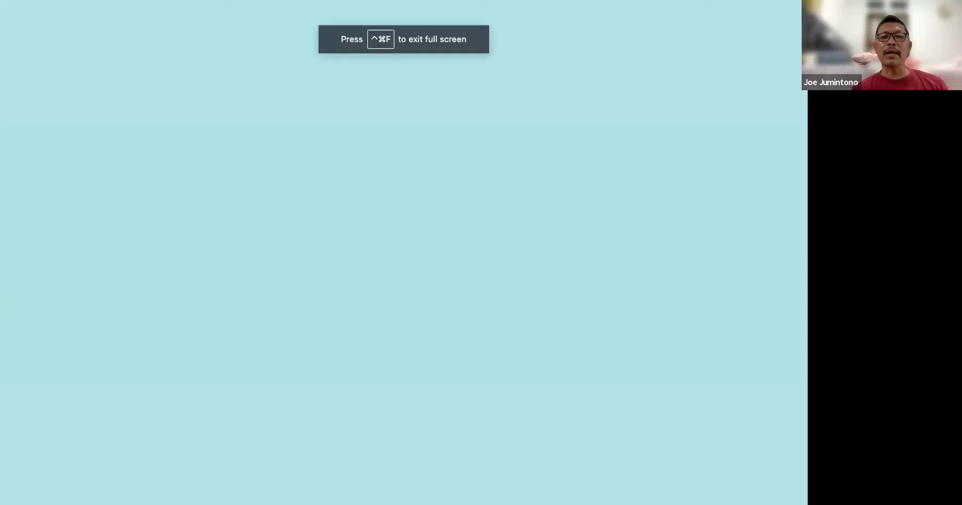
- Switch to the Scopus article page in Chrome and highlight the title phrases "video-based learning" and "progressive muscle relaxation"
{"action": "mouse_move", "coordinate": [557, 485]}
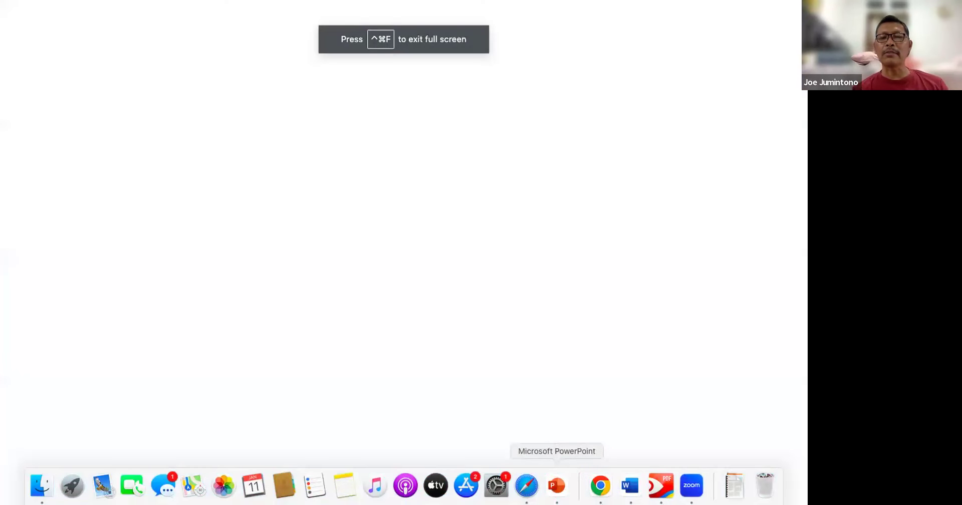
{"action": "left_click", "coordinate": [599, 486]}
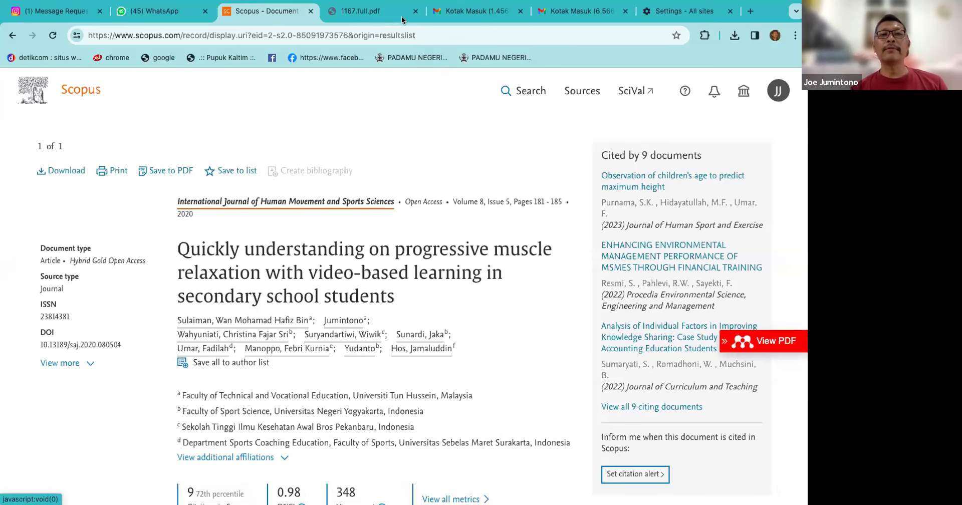
{"action": "scroll", "coordinate": [449, 235], "scroll_direction": "down", "scroll_amount": 1}
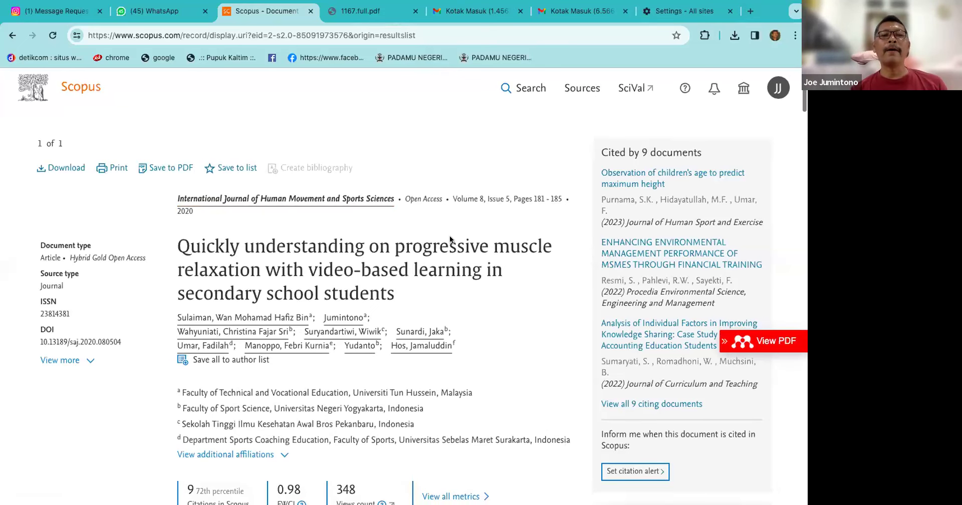
{"action": "scroll", "coordinate": [450, 235], "scroll_direction": "down", "scroll_amount": 2}
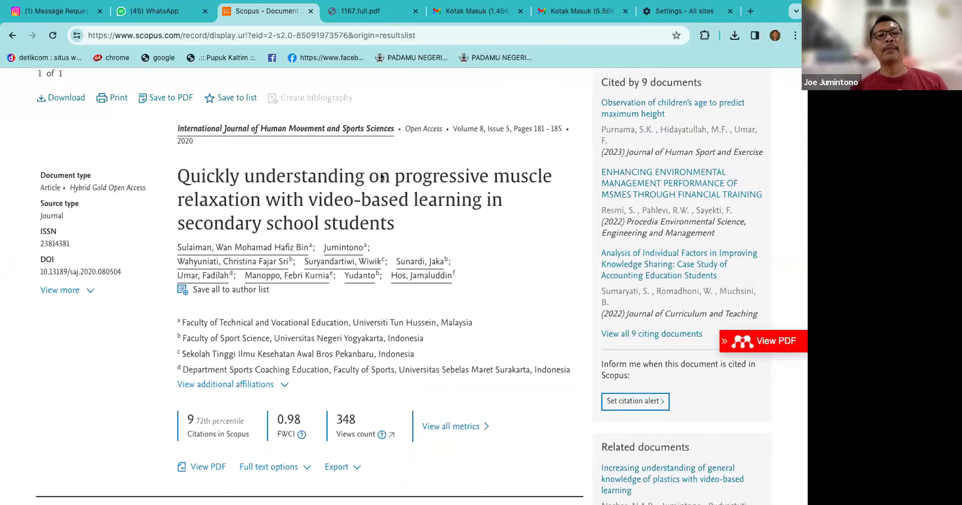
{"action": "left_click_drag", "start_coordinate": [177, 172], "coordinate": [256, 169]}
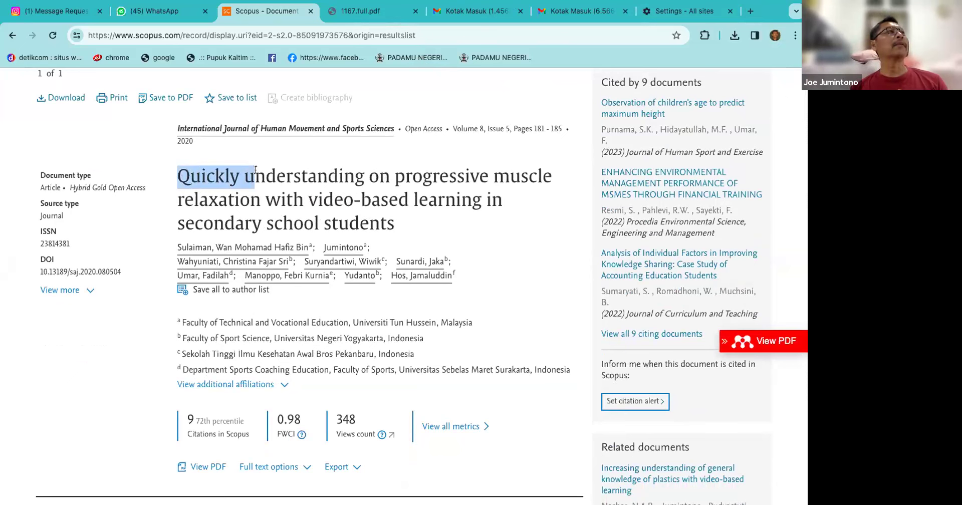
{"action": "left_click_drag", "start_coordinate": [309, 198], "coordinate": [478, 198]}
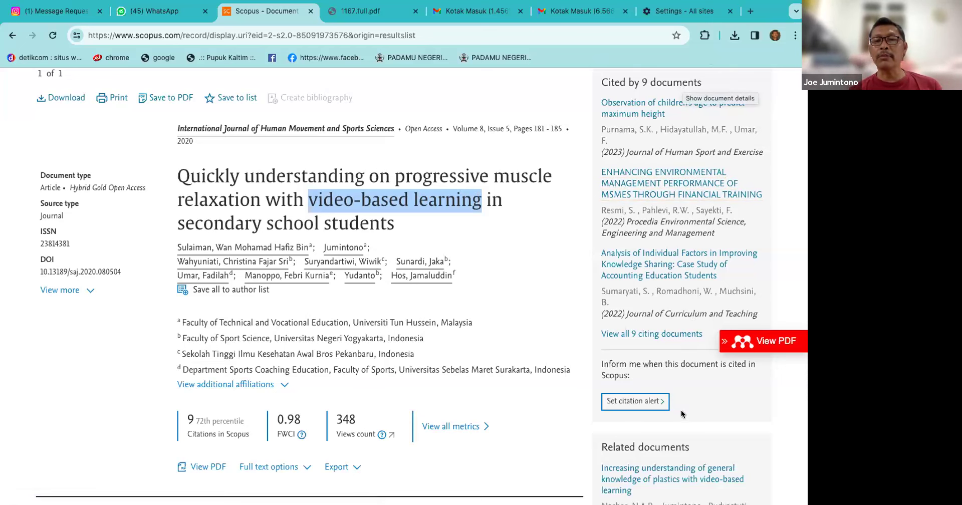
{"action": "left_click", "coordinate": [538, 312]}
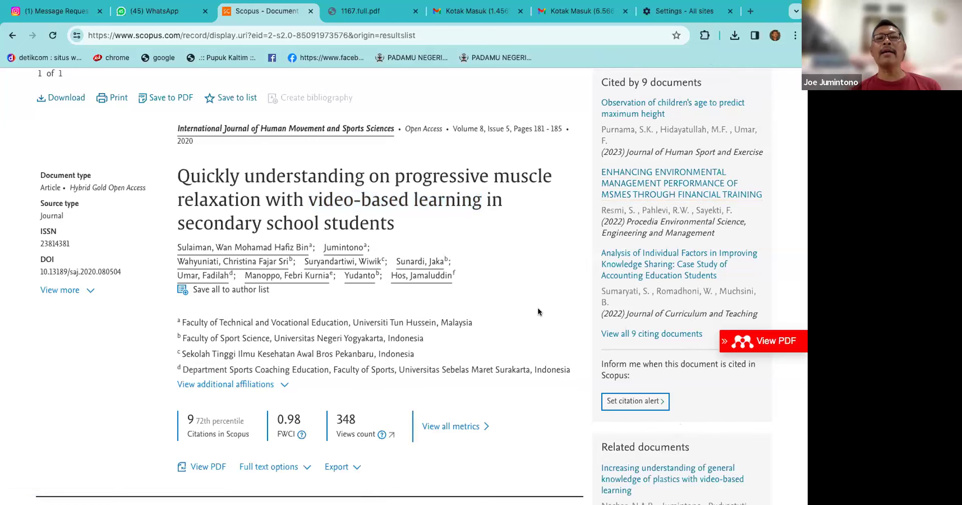
{"action": "double_click", "coordinate": [335, 197]}
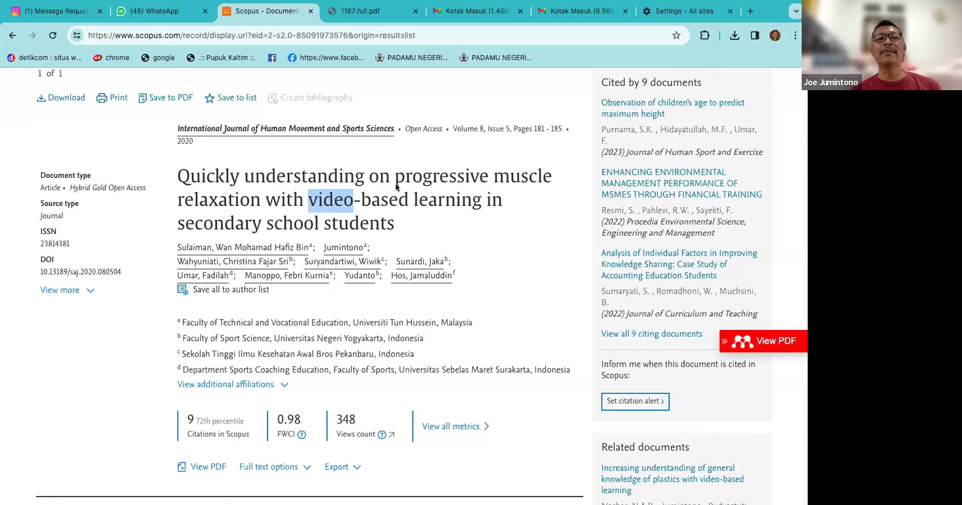
{"action": "left_click_drag", "start_coordinate": [404, 176], "coordinate": [259, 198]}
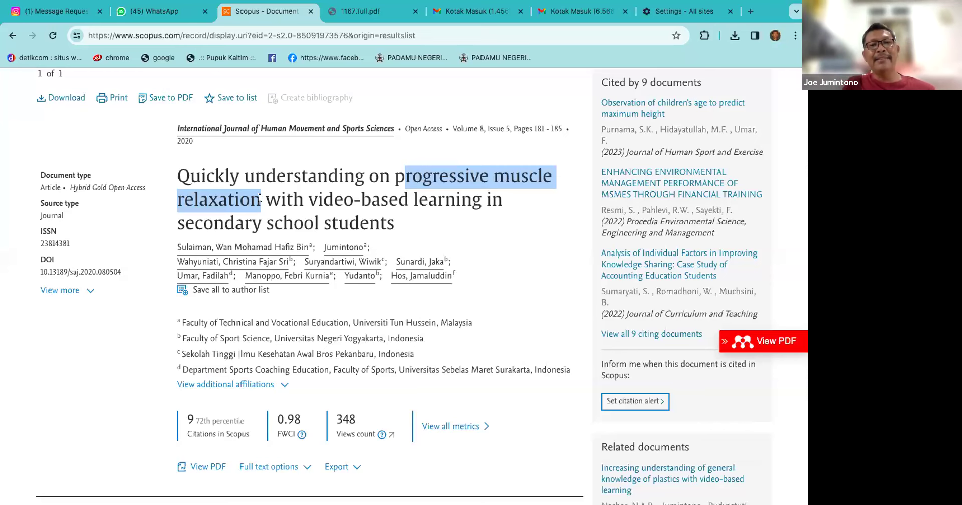
- Examine the article's abstract, highlighting the full text, the research method word "quantitative" and the respondent number "six"
{"action": "scroll", "coordinate": [262, 196], "scroll_direction": "down", "scroll_amount": 7}
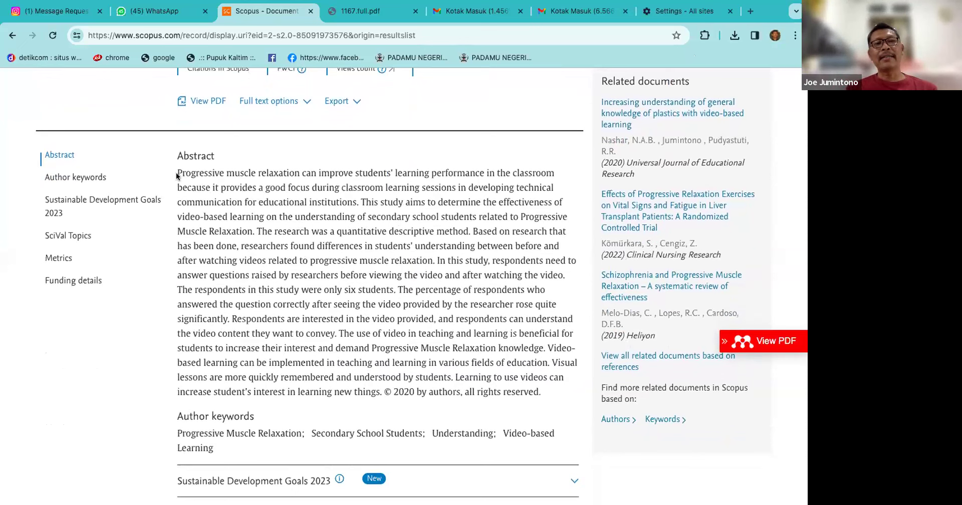
{"action": "scroll", "coordinate": [176, 173], "scroll_direction": "up", "scroll_amount": 5}
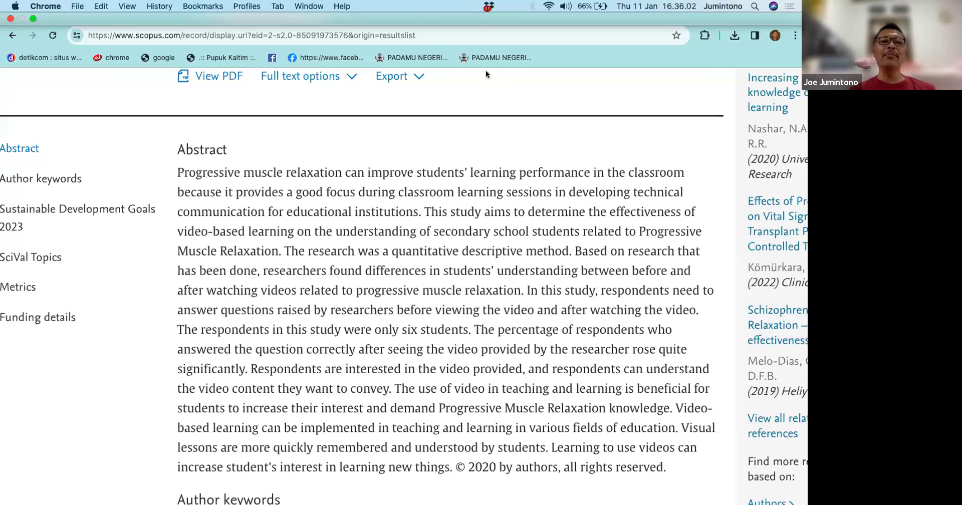
{"action": "left_click_drag", "start_coordinate": [176, 169], "coordinate": [668, 465]}
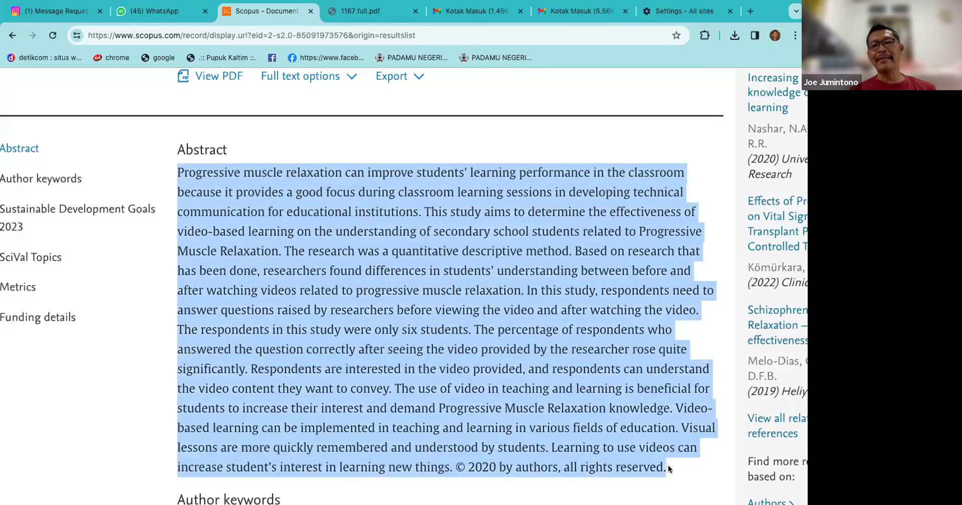
{"action": "double_click", "coordinate": [416, 256]}
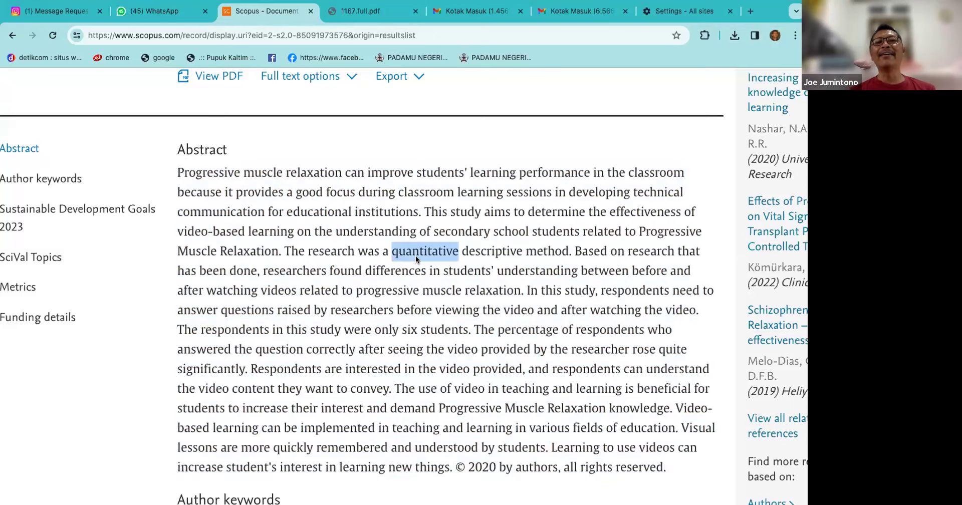
{"action": "double_click", "coordinate": [410, 330]}
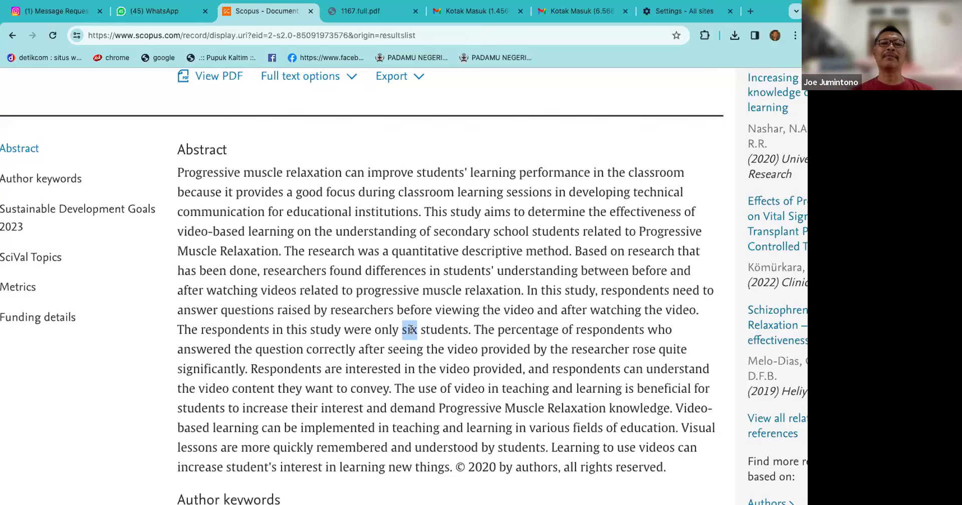
- Return to the article title and compare its parts "Quickly understanding", "progressive muscle relaxation" and "video-based" by highlighting each one
{"action": "scroll", "coordinate": [300, 299], "scroll_direction": "up", "scroll_amount": 10}
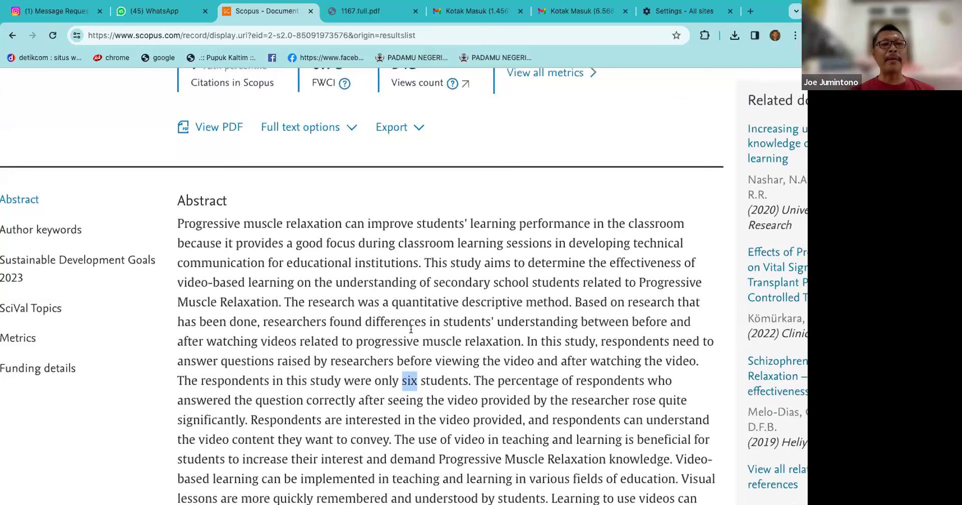
{"action": "scroll", "coordinate": [300, 297], "scroll_direction": "down", "scroll_amount": 1}
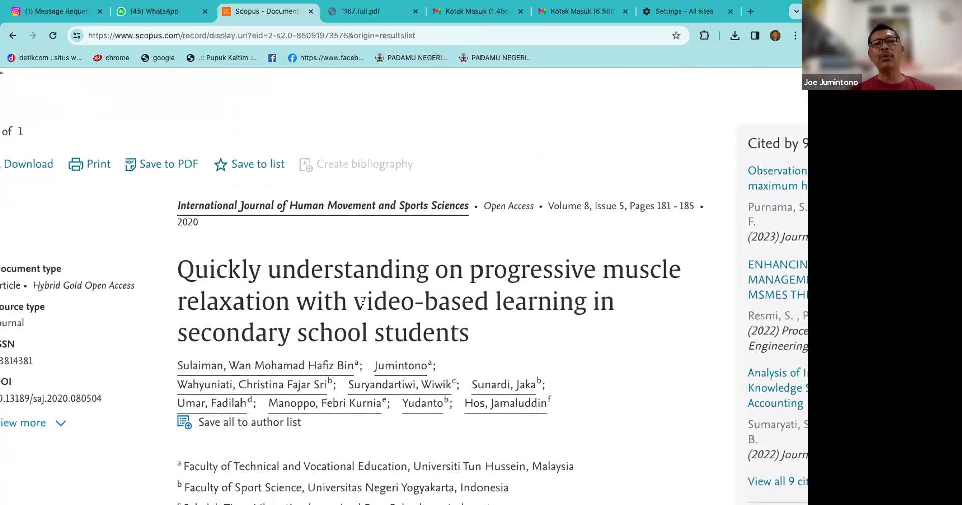
{"action": "left_click_drag", "start_coordinate": [354, 302], "coordinate": [412, 303]}
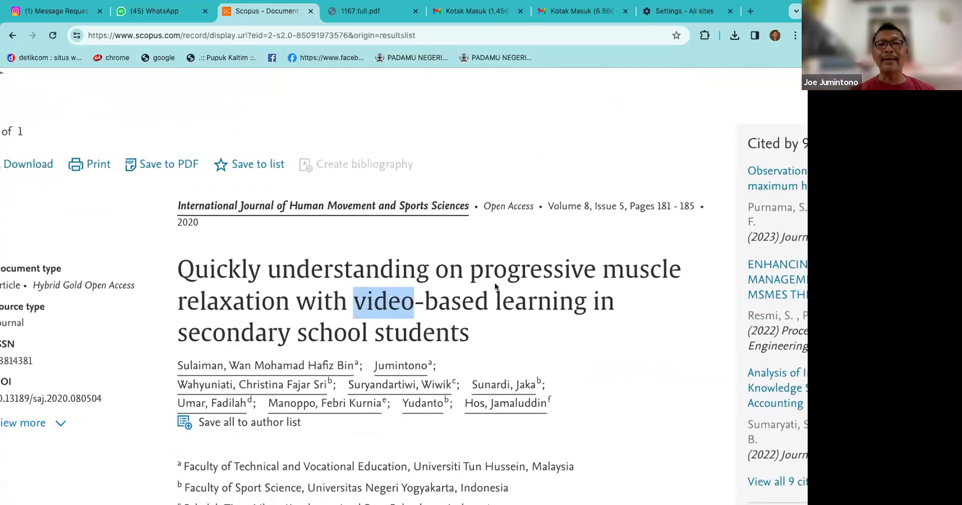
{"action": "left_click", "coordinate": [466, 275]}
{"action": "left_click_drag", "start_coordinate": [466, 275], "coordinate": [286, 309]}
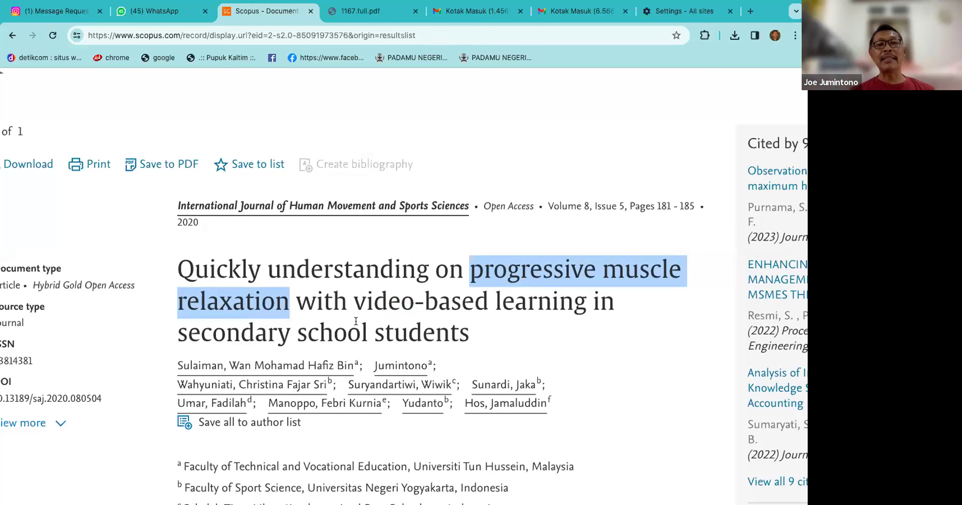
{"action": "left_click", "coordinate": [383, 297]}
{"action": "double_click", "coordinate": [384, 296]}
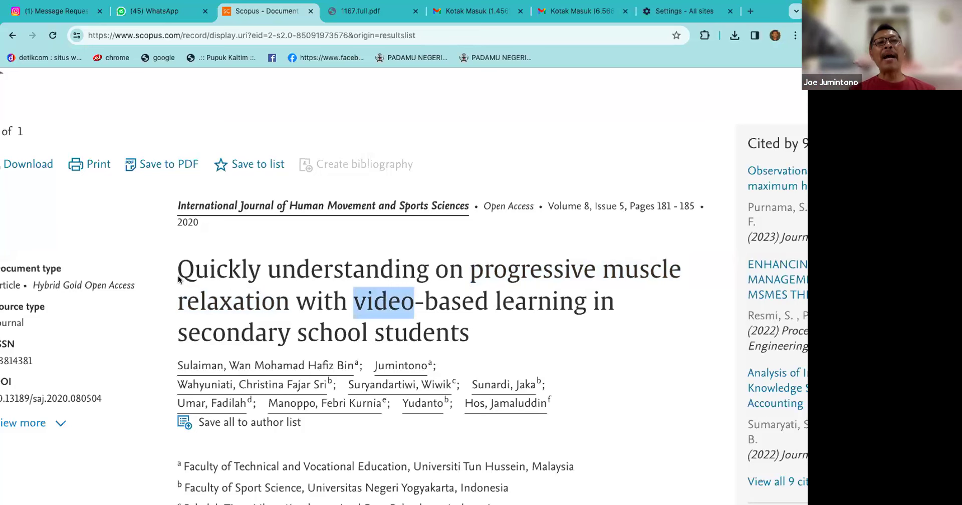
{"action": "left_click_drag", "start_coordinate": [179, 267], "coordinate": [420, 266]}
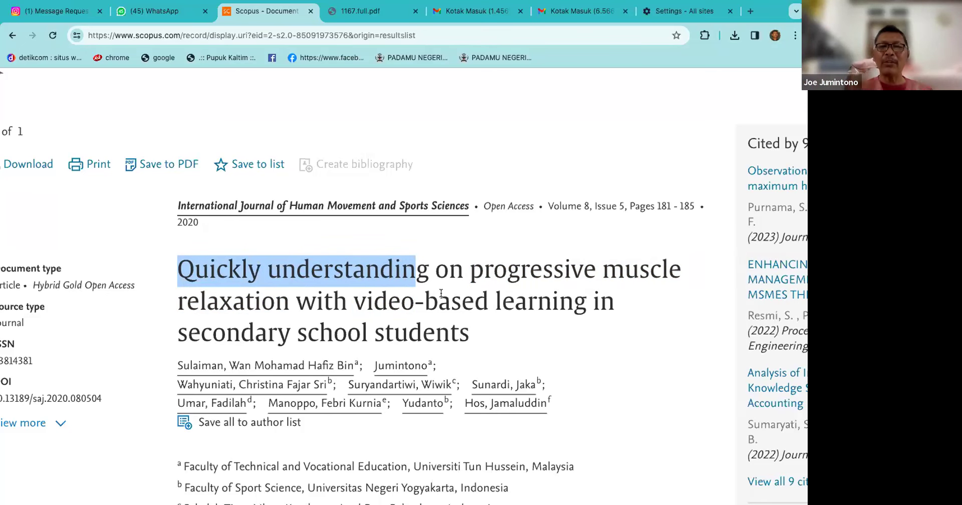
{"action": "left_click_drag", "start_coordinate": [470, 271], "coordinate": [488, 302]}
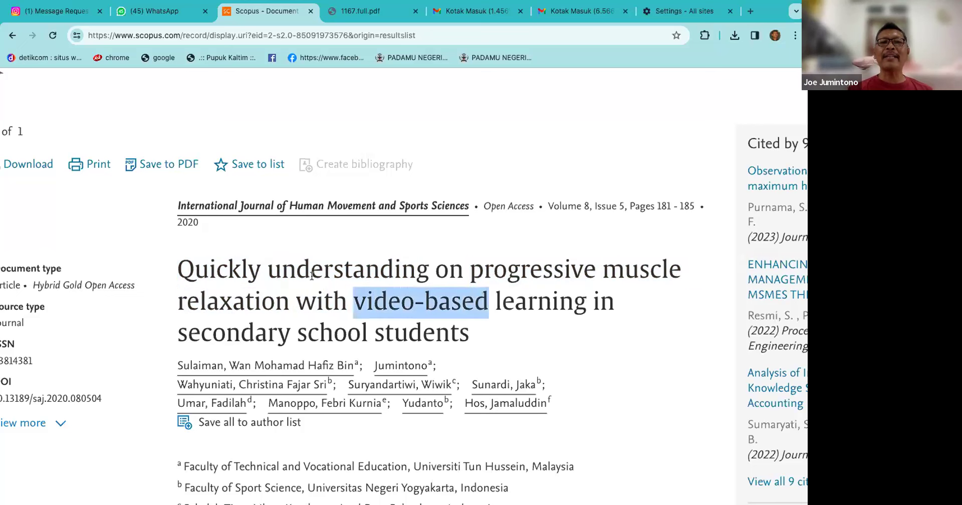
{"action": "left_click_drag", "start_coordinate": [177, 261], "coordinate": [426, 261]}
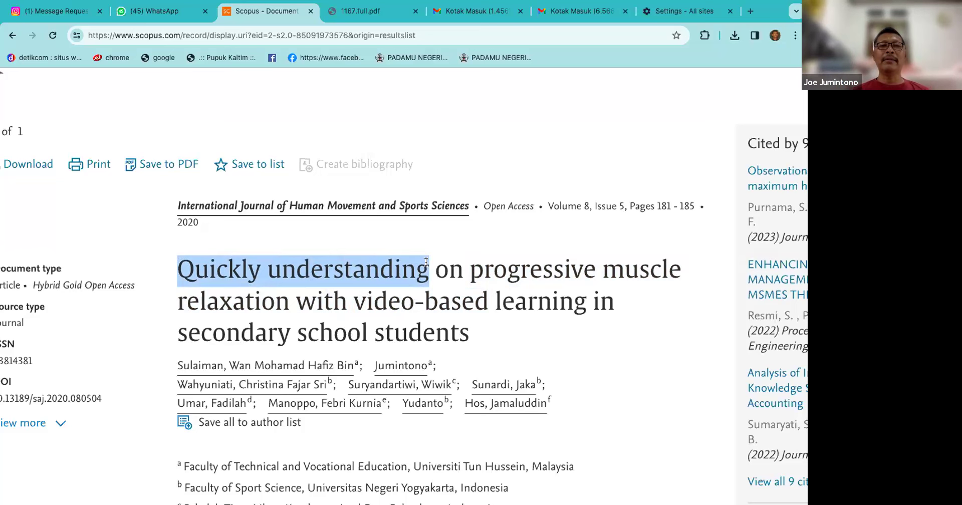
- Download the article's full text from its Scopus record and open the downloaded PDF
{"action": "key", "text": "ctrl+minus"}
{"action": "key", "text": "ctrl+minus"}
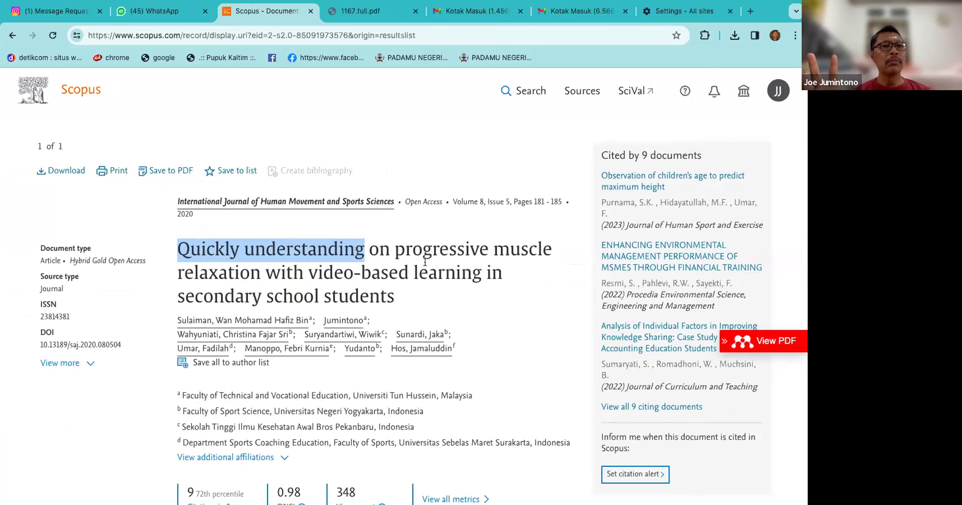
{"action": "left_click", "coordinate": [76, 173]}
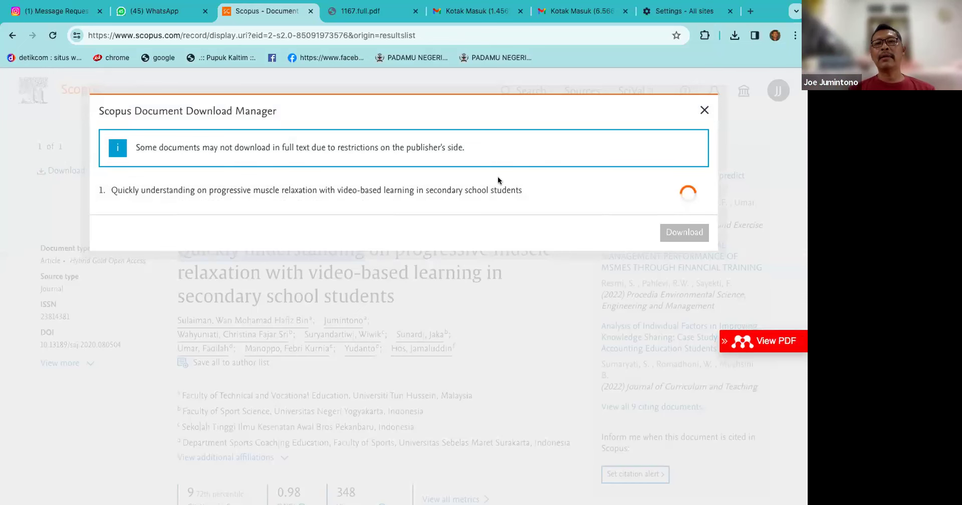
{"action": "left_click", "coordinate": [735, 35]}
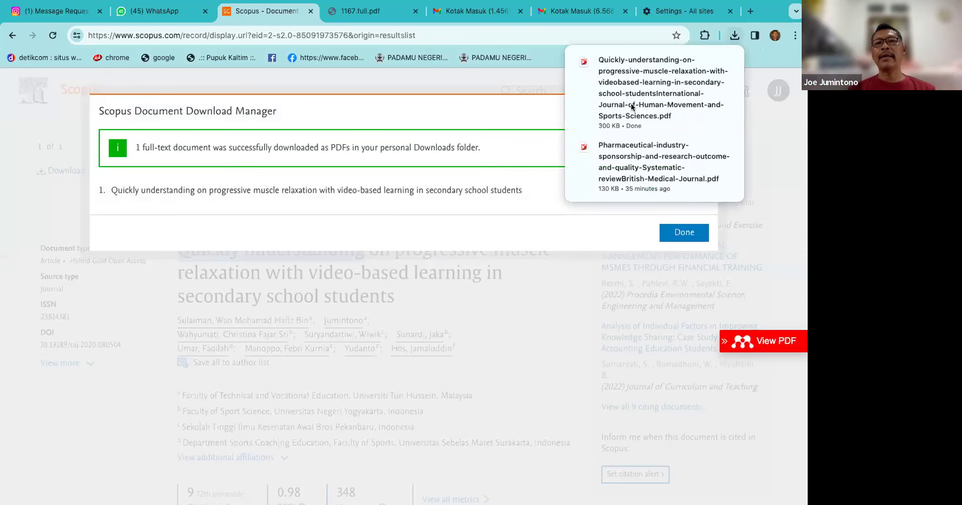
{"action": "left_click", "coordinate": [621, 88]}
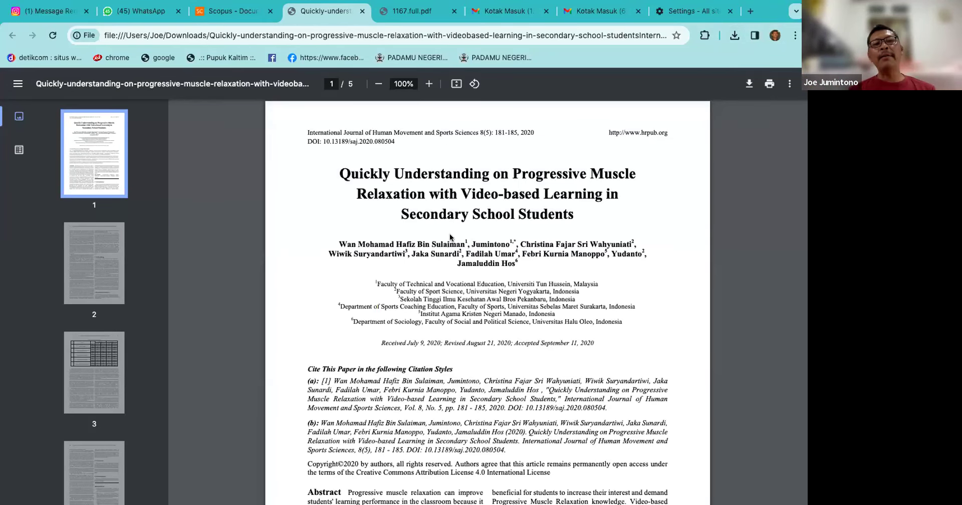
- Look through the article PDF, covering the abstract, introduction, survey results table, conclusions and reference list
{"action": "scroll", "coordinate": [437, 250], "scroll_direction": "down", "scroll_amount": 3}
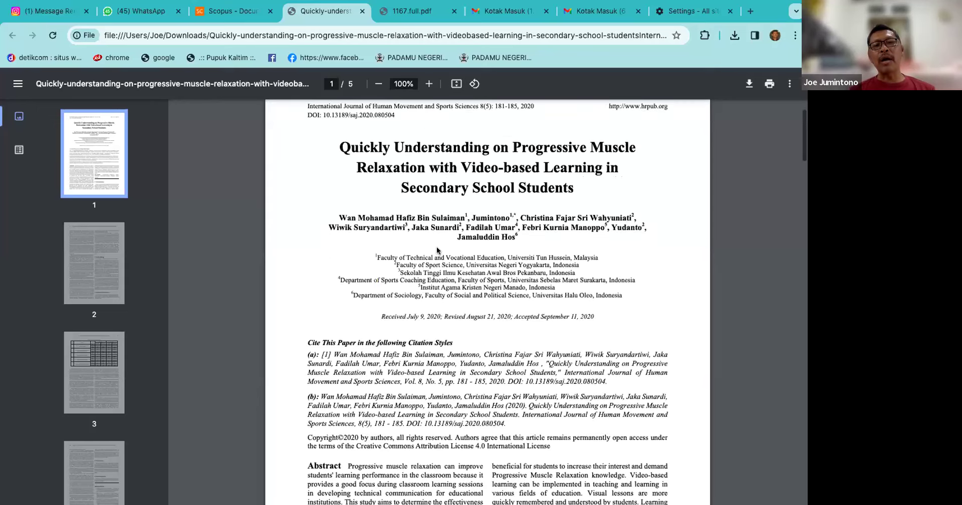
{"action": "scroll", "coordinate": [437, 249], "scroll_direction": "down", "scroll_amount": 2}
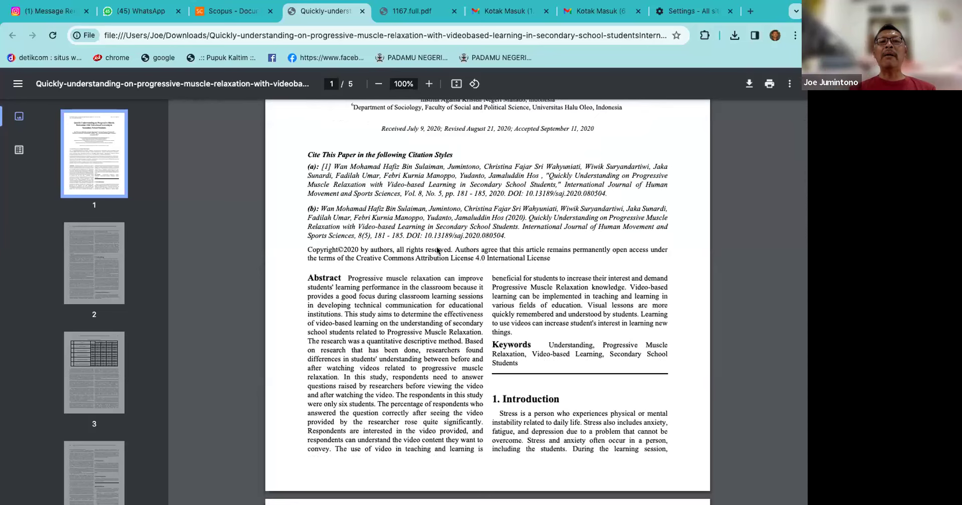
{"action": "scroll", "coordinate": [437, 251], "scroll_direction": "down", "scroll_amount": 20}
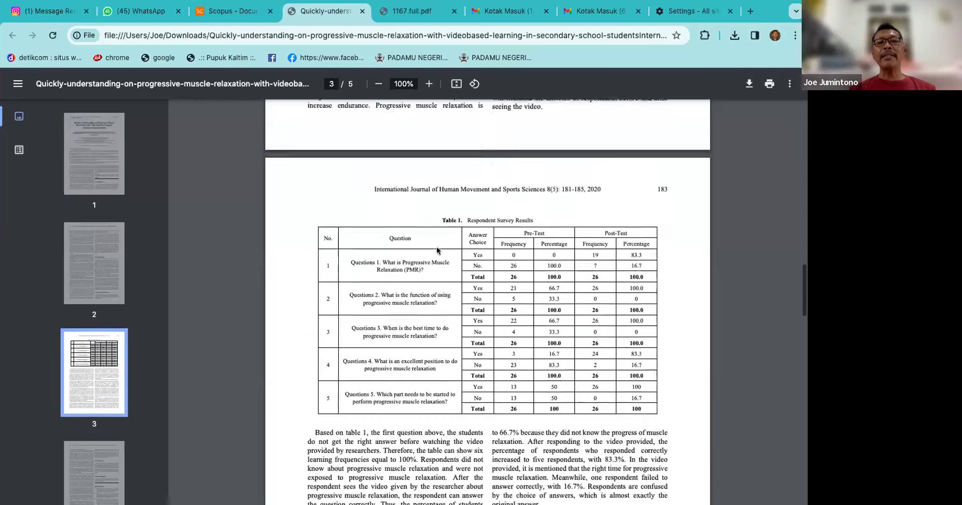
{"action": "scroll", "coordinate": [437, 250], "scroll_direction": "down", "scroll_amount": 5}
{"action": "scroll", "coordinate": [437, 250], "scroll_direction": "down", "scroll_amount": 15}
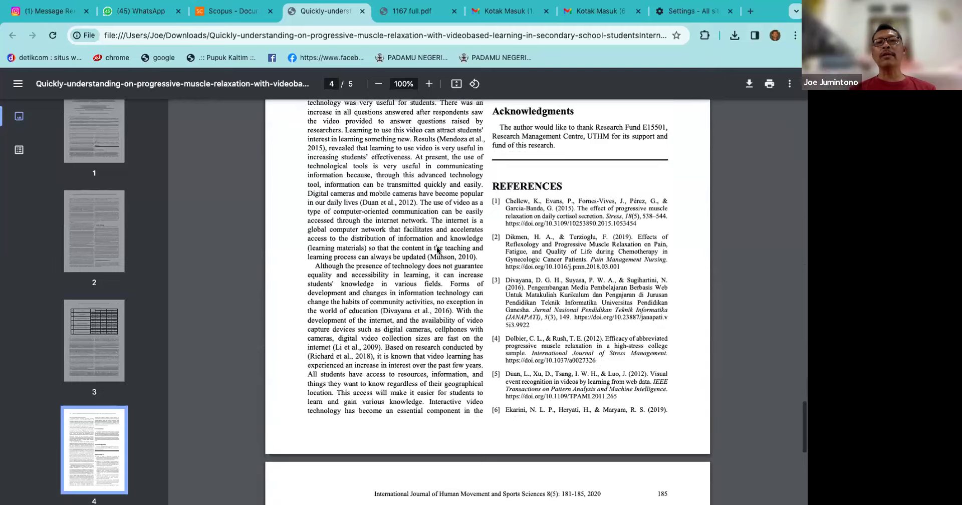
{"action": "scroll", "coordinate": [437, 250], "scroll_direction": "up", "scroll_amount": 8}
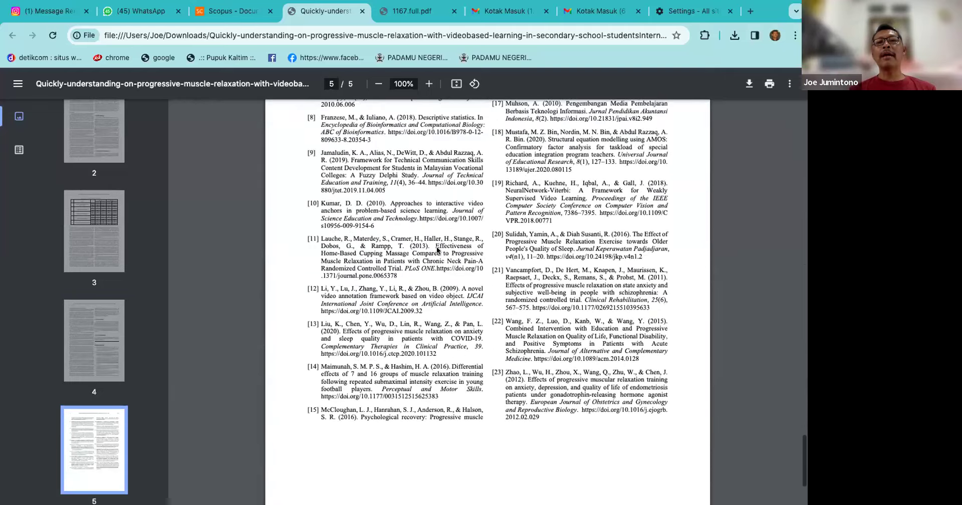
{"action": "scroll", "coordinate": [436, 250], "scroll_direction": "up", "scroll_amount": 3}
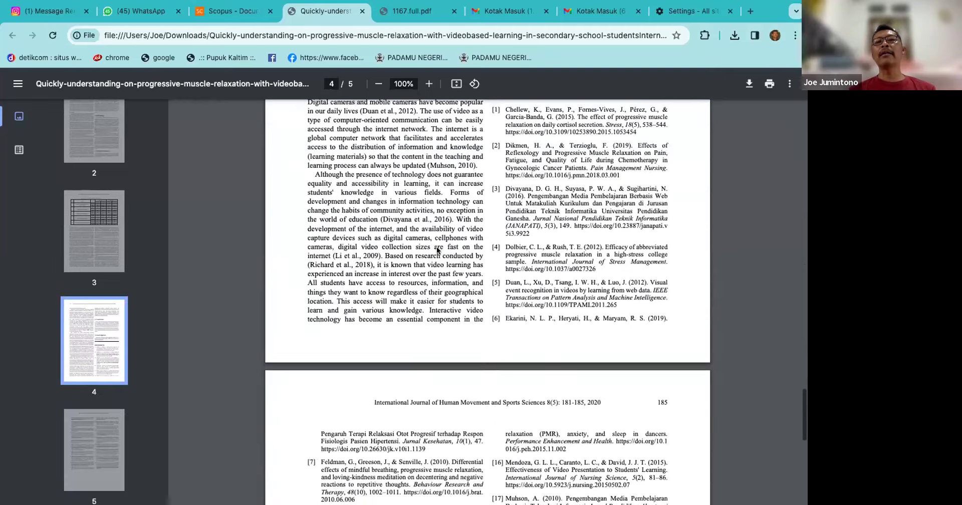
{"action": "scroll", "coordinate": [437, 251], "scroll_direction": "up", "scroll_amount": 3}
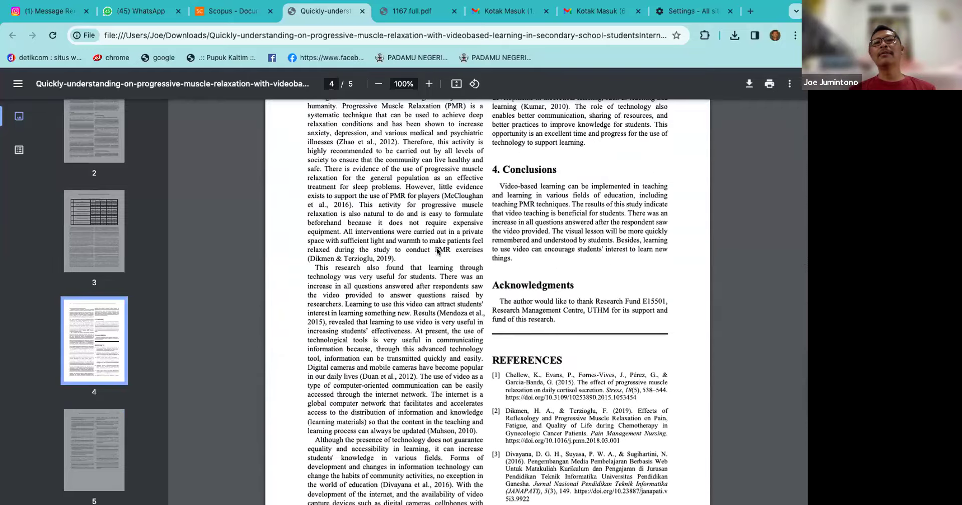
{"action": "scroll", "coordinate": [437, 250], "scroll_direction": "up", "scroll_amount": 1}
{"action": "scroll", "coordinate": [437, 251], "scroll_direction": "down", "scroll_amount": 2}
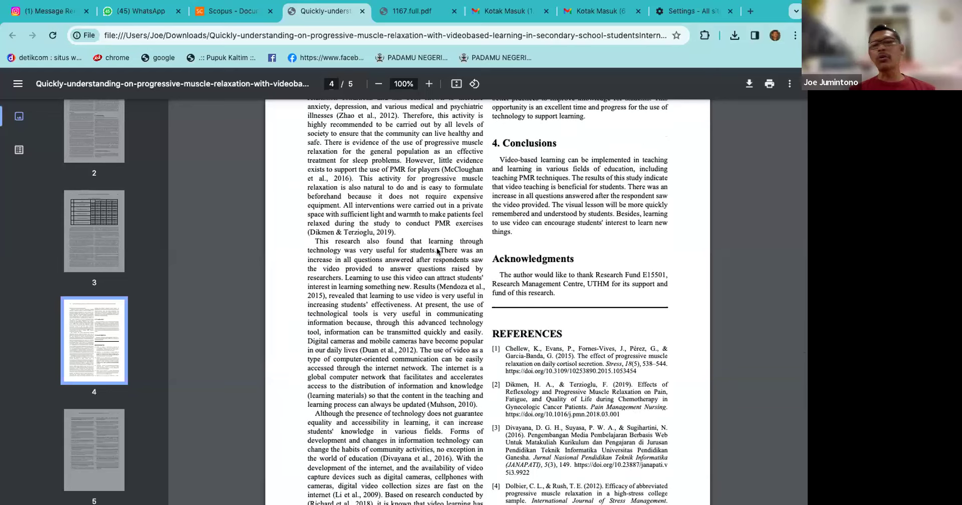